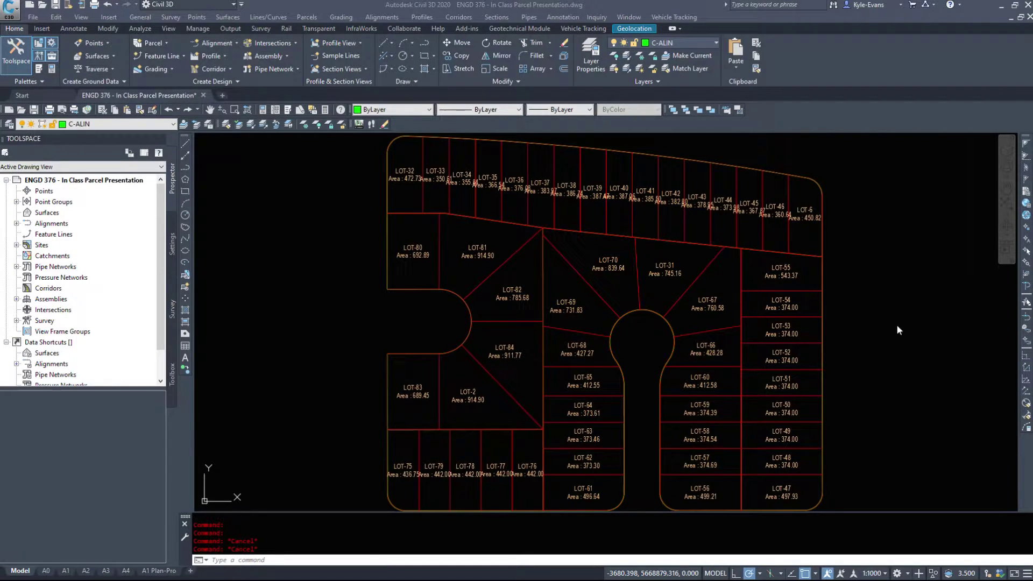
Step: Review the line and curve label styles set for single-segment parcel labels, leaving the label settings unchanged
{"action": "left_click", "coordinate": [871, 466]}
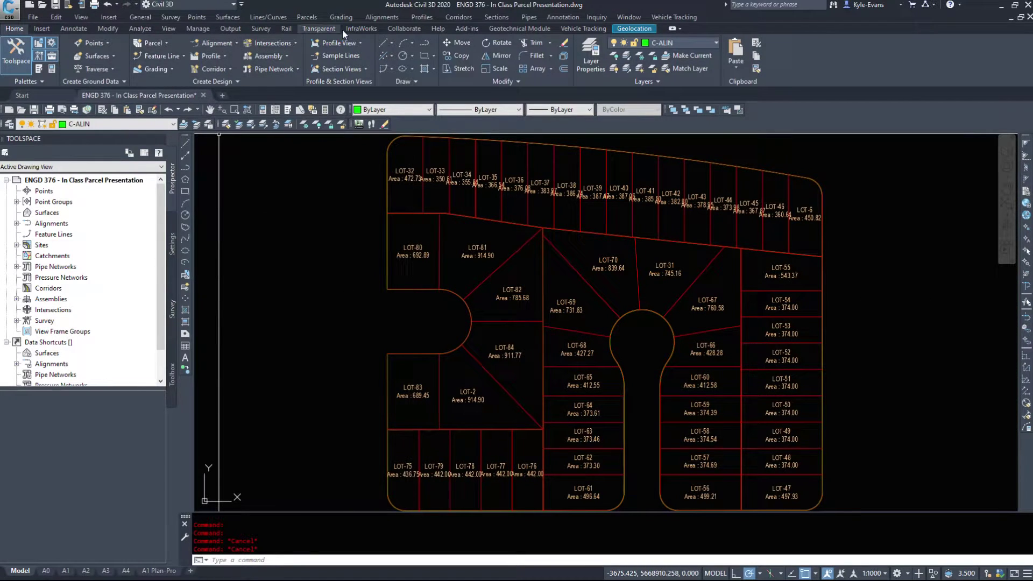
{"action": "left_click", "coordinate": [304, 18]}
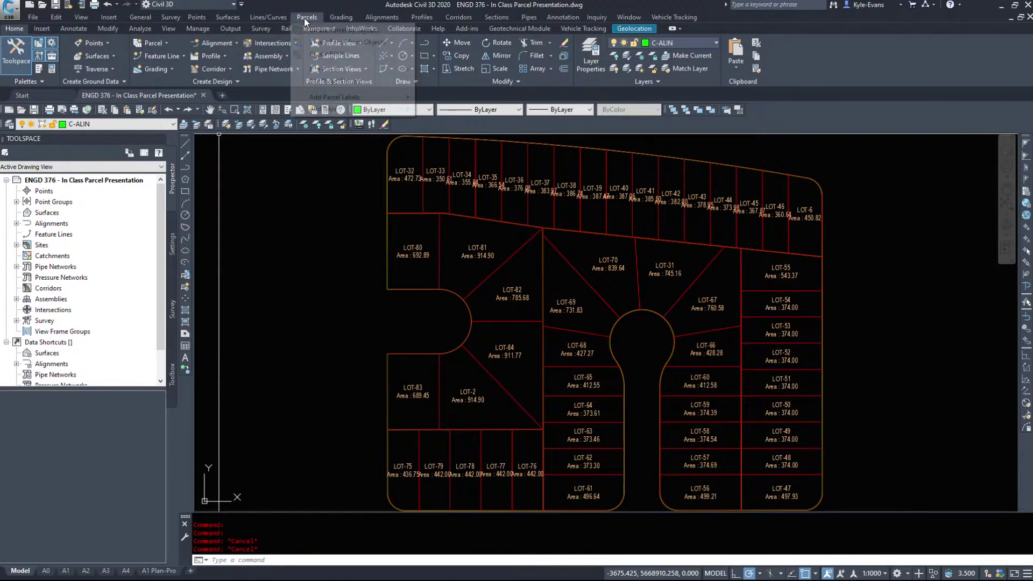
{"action": "mouse_move", "coordinate": [330, 99]}
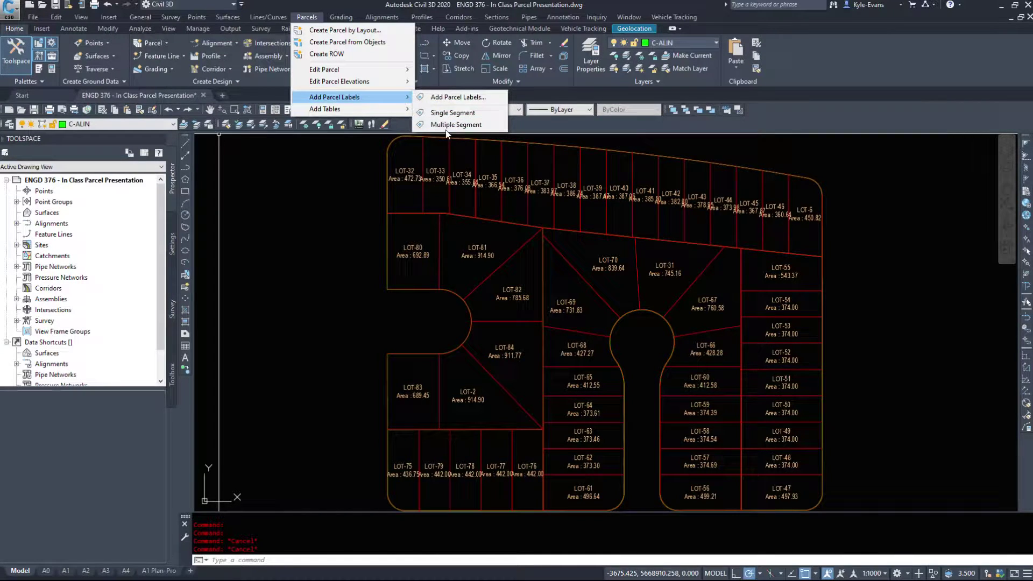
{"action": "left_click", "coordinate": [455, 102]}
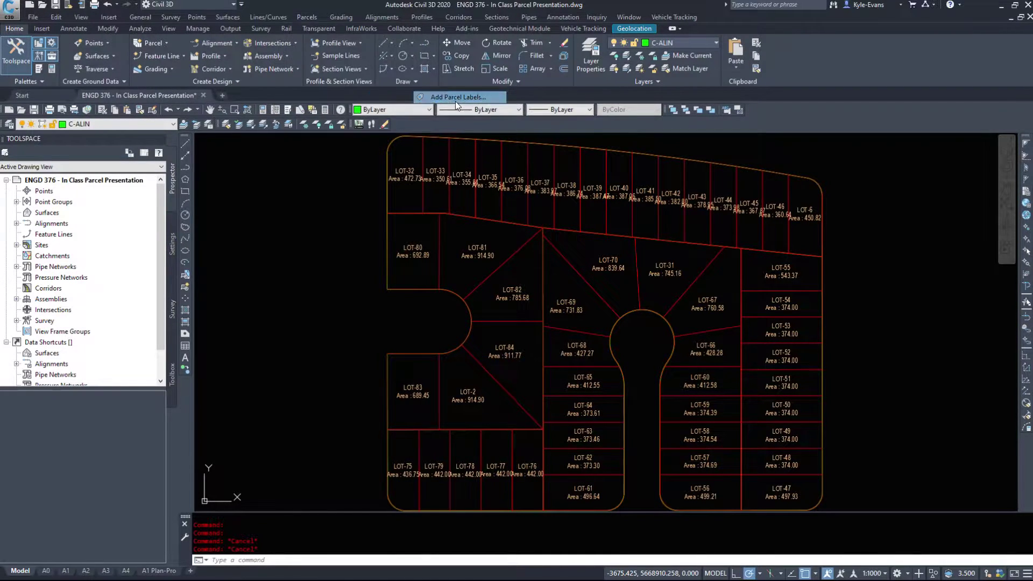
{"action": "left_click_drag", "start_coordinate": [263, 115], "coordinate": [262, 140]}
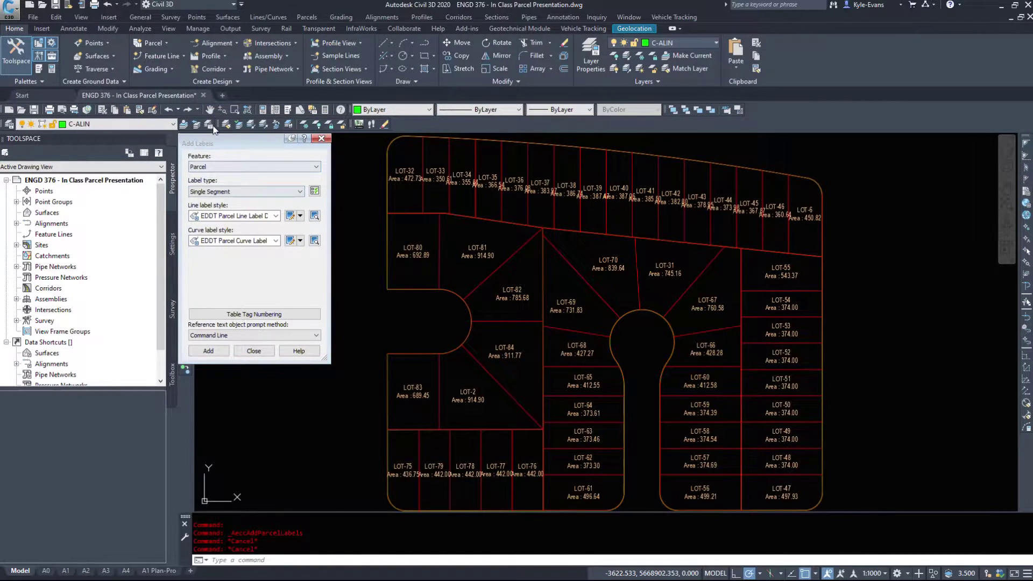
{"action": "left_click_drag", "start_coordinate": [231, 182], "coordinate": [200, 153]}
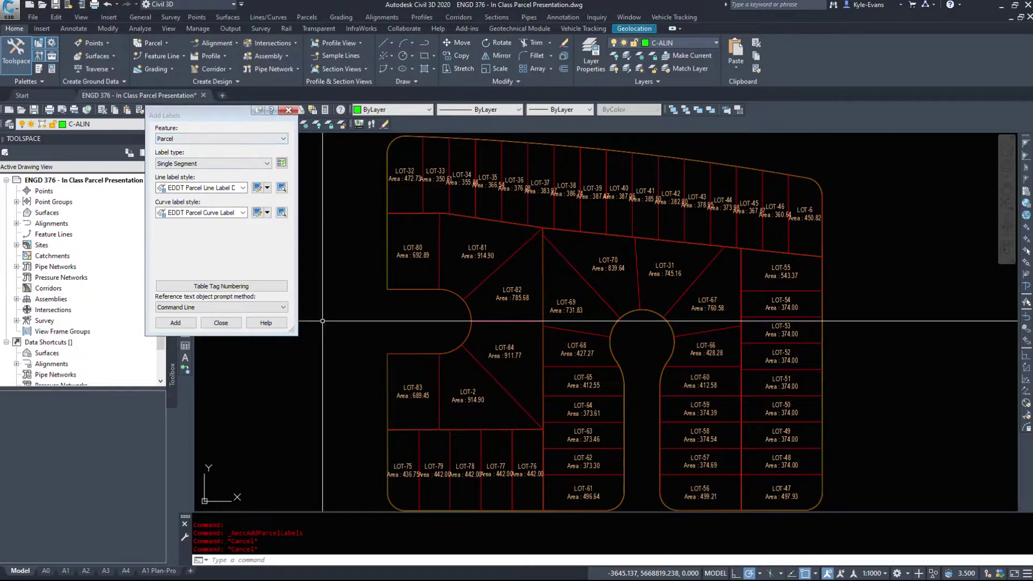
{"action": "left_click", "coordinate": [200, 187]}
{"action": "left_click", "coordinate": [199, 189]}
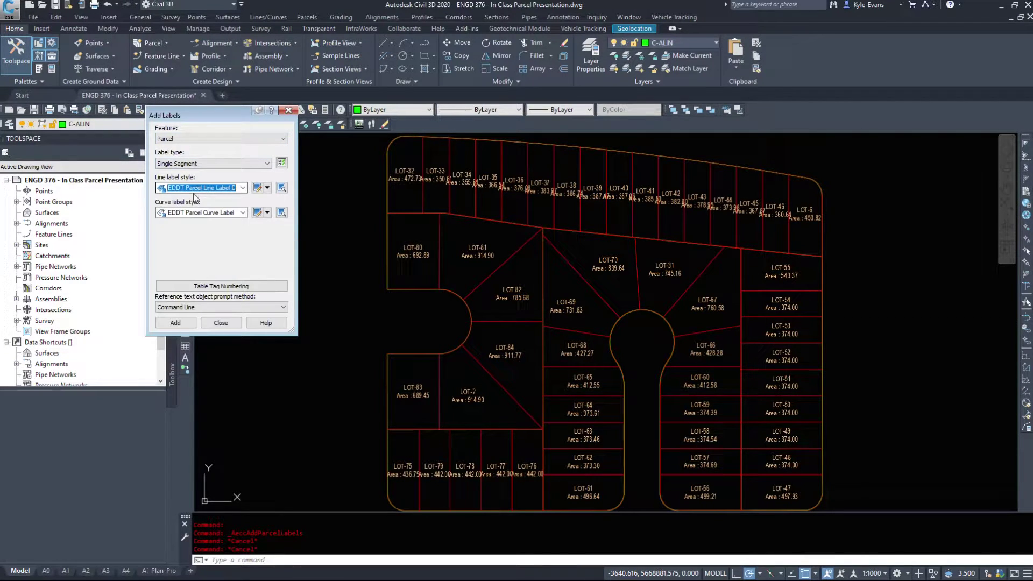
{"action": "left_click", "coordinate": [191, 214]}
{"action": "left_click", "coordinate": [200, 208]}
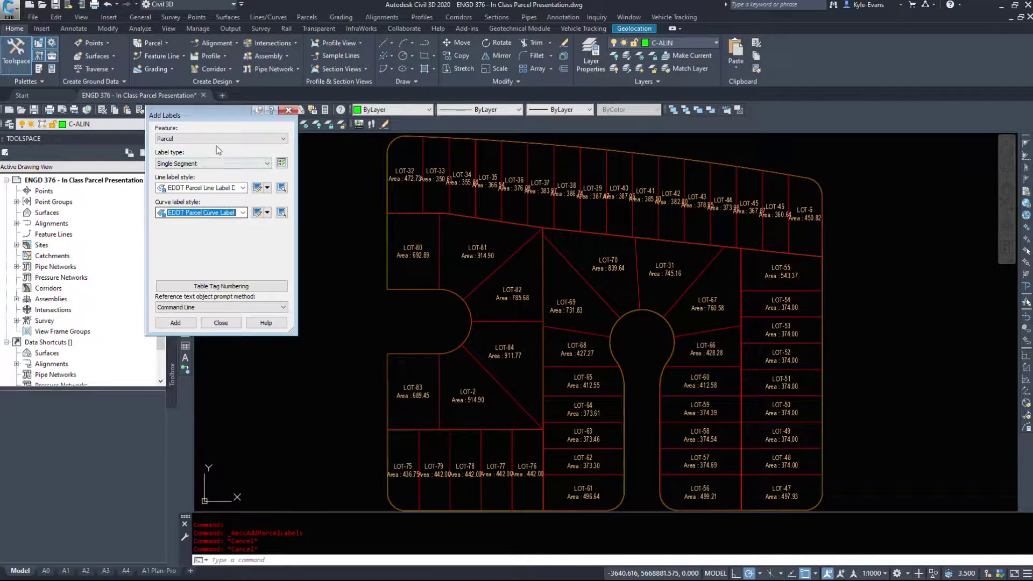
{"action": "left_click", "coordinate": [287, 111]}
Step: Start multiple-segment parcel labelling and label the segments of LOT-32 in the clockwise direction
{"action": "left_click", "coordinate": [315, 19]}
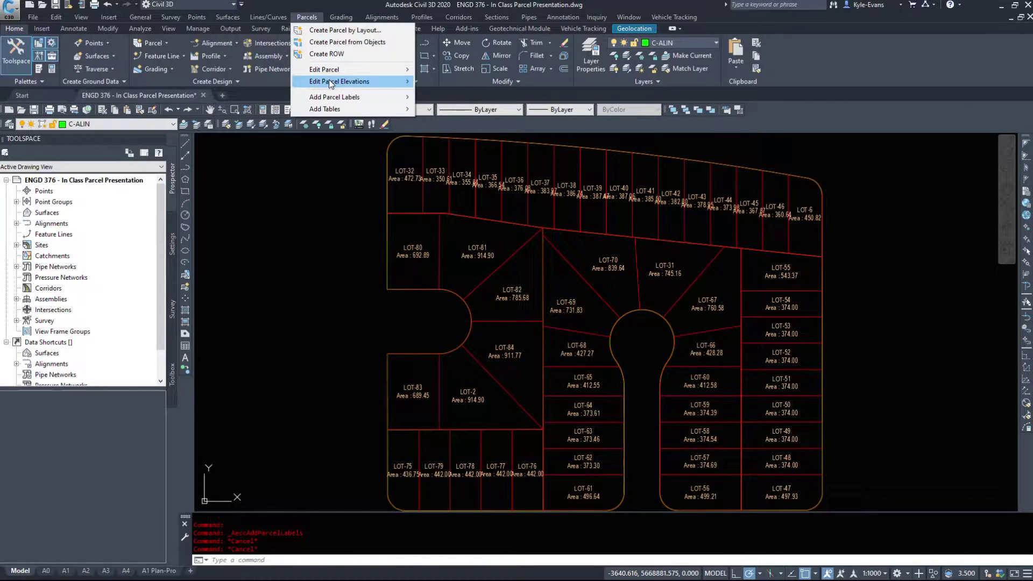
{"action": "mouse_move", "coordinate": [335, 99]}
{"action": "left_click", "coordinate": [436, 126]}
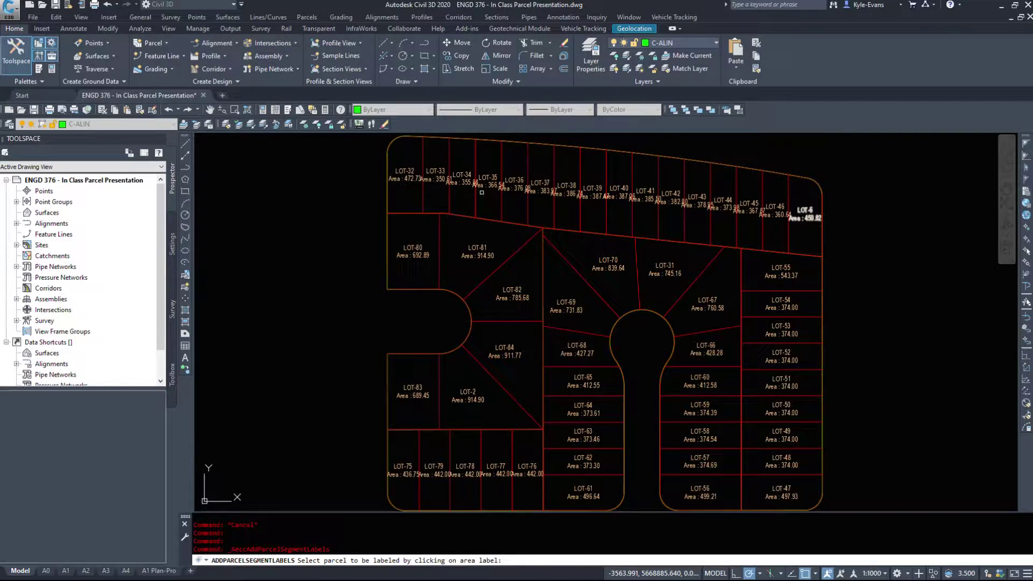
{"action": "left_click", "coordinate": [408, 178]}
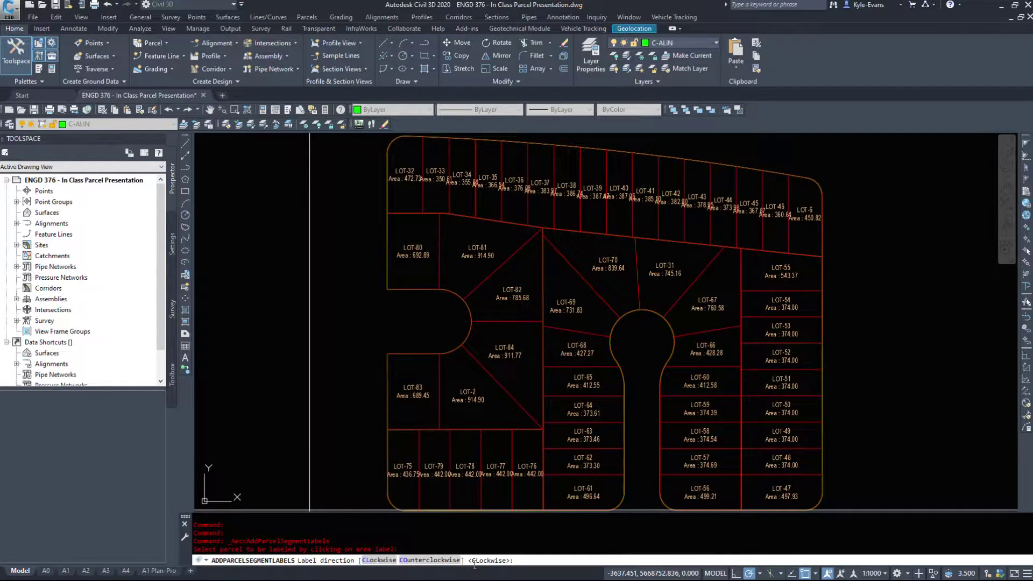
{"action": "left_click", "coordinate": [379, 560]}
Step: Add clockwise segment labels to LOT-33, LOT-34, LOT-35 and LOT-36
{"action": "scroll", "coordinate": [395, 170], "scroll_direction": "up", "scroll_amount": 5}
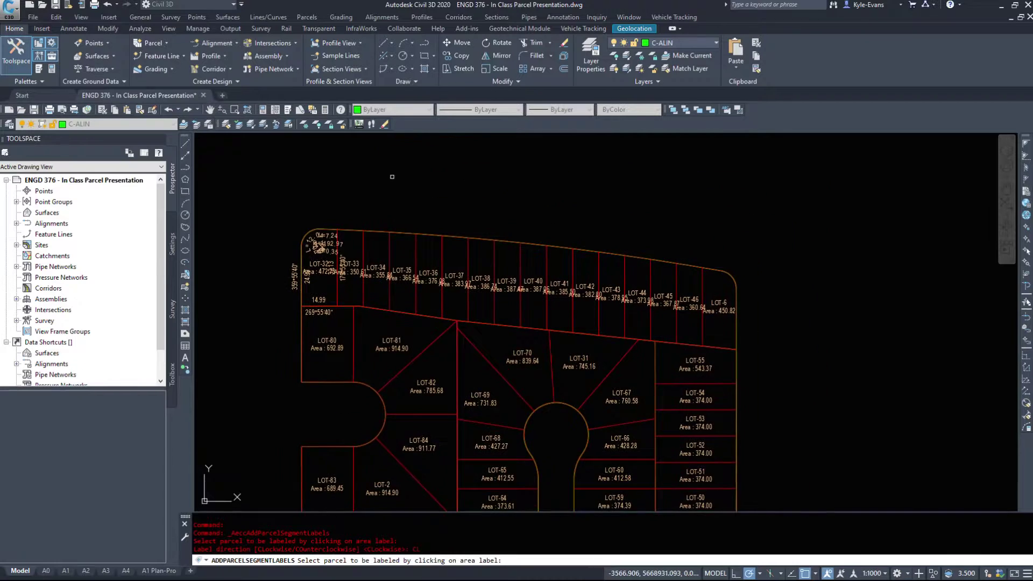
{"action": "left_click", "coordinate": [410, 253]}
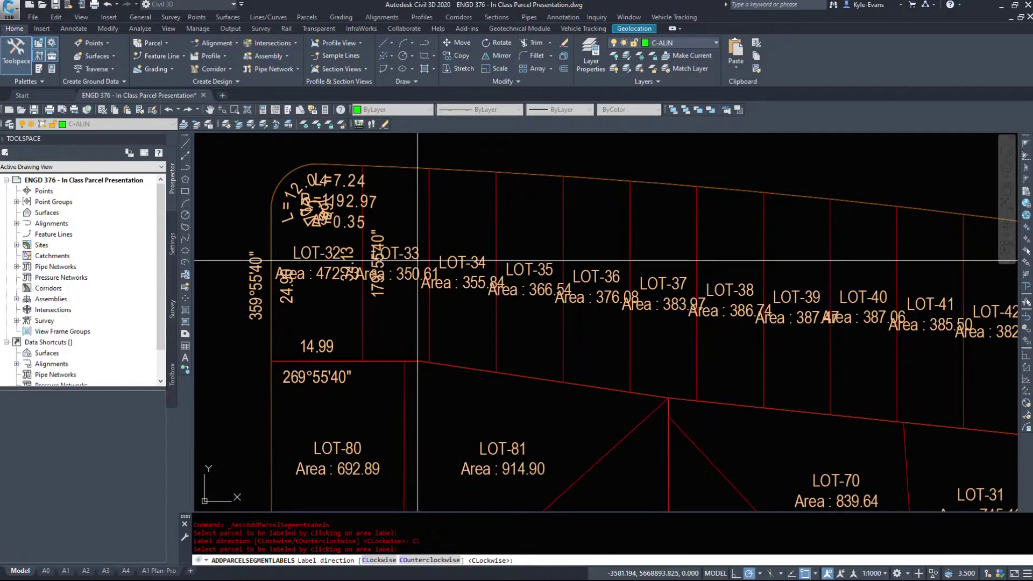
{"action": "key", "text": "Return"}
{"action": "left_click", "coordinate": [479, 262]}
{"action": "key", "text": "Return"}
{"action": "left_click", "coordinate": [541, 268]}
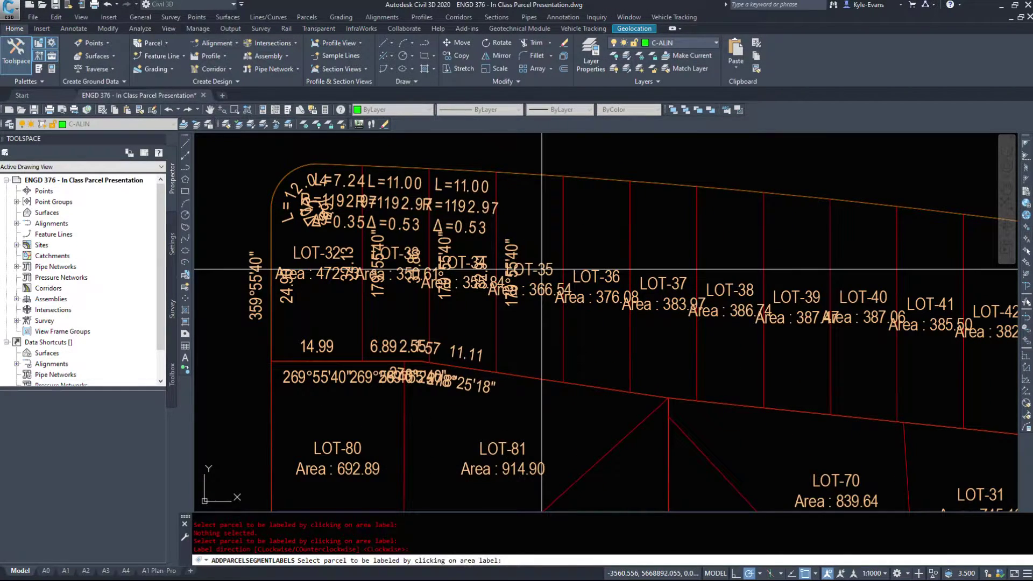
{"action": "key", "text": "Return"}
{"action": "scroll", "coordinate": [571, 282], "scroll_direction": "down", "scroll_amount": 1}
{"action": "left_click", "coordinate": [597, 280]}
{"action": "key", "text": "Return"}
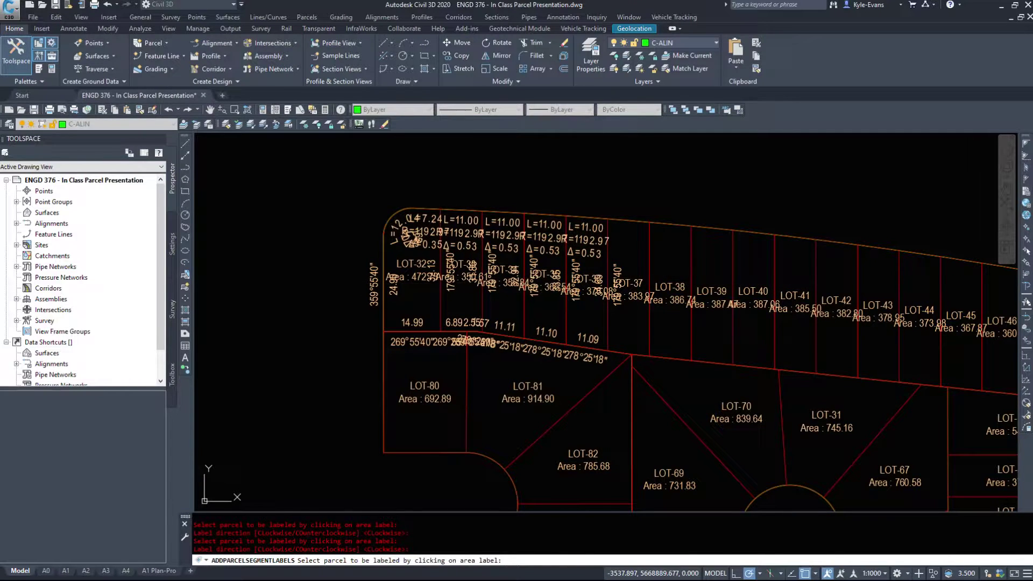
Step: Add clockwise segment labels to LOT-37, LOT-38, LOT-39 and LOT-40
{"action": "left_click", "coordinate": [630, 286]}
{"action": "key", "text": "Return"}
{"action": "left_click", "coordinate": [678, 286]}
{"action": "key", "text": "Return"}
{"action": "left_click", "coordinate": [713, 297]}
{"action": "key", "text": "Return"}
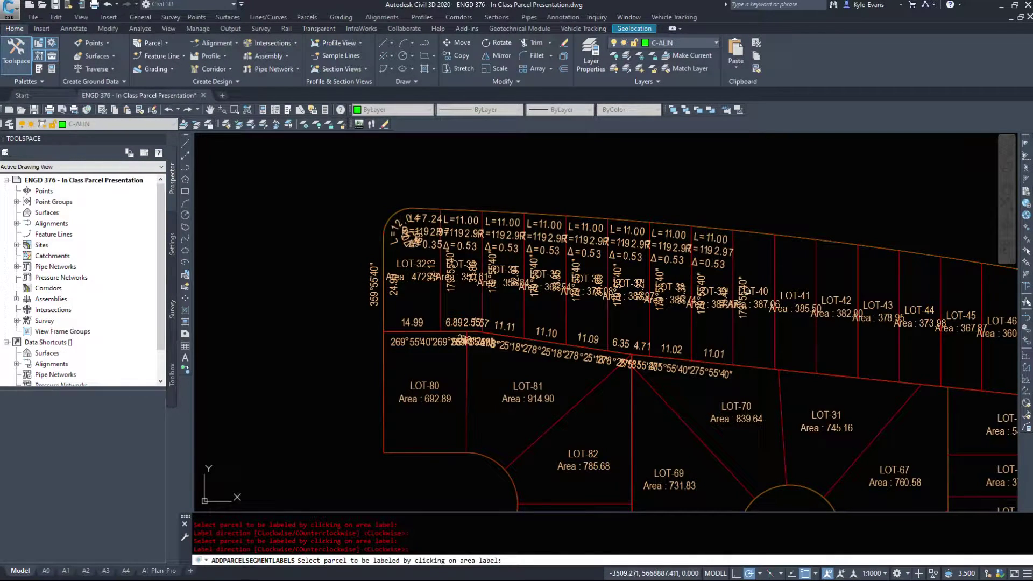
{"action": "left_click", "coordinate": [755, 298]}
{"action": "key", "text": "Return"}
Step: Add clockwise segment labels to LOT-41, LOT-42 and LOT-43
{"action": "middle_click_drag", "start_coordinate": [815, 297], "coordinate": [539, 286]}
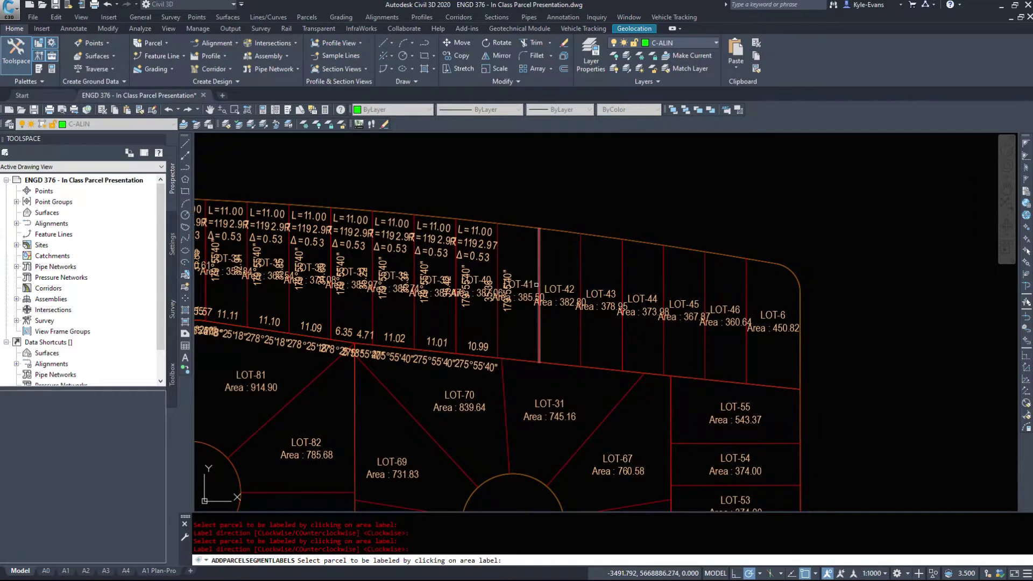
{"action": "left_click", "coordinate": [533, 293]}
{"action": "key", "text": "Return"}
{"action": "left_click", "coordinate": [570, 288]}
{"action": "key", "text": "Return"}
{"action": "left_click", "coordinate": [605, 295]}
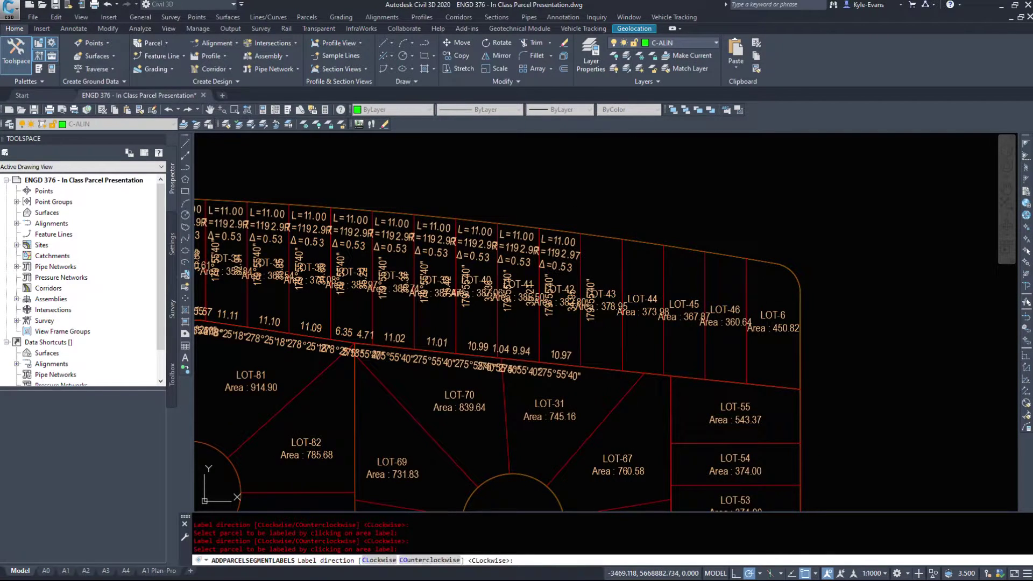
{"action": "key", "text": "Return"}
{"action": "key", "text": "Return"}
Step: Add clockwise segment labels to LOT-44, LOT-45, LOT-46 and LOT-6, and finish the labelling command
{"action": "key", "text": "Return"}
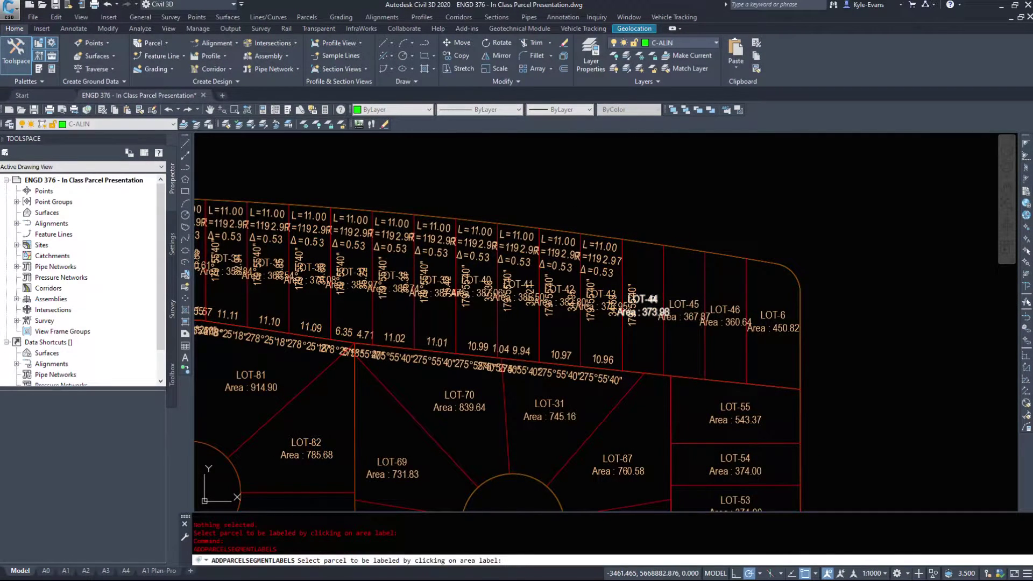
{"action": "left_click", "coordinate": [649, 303]}
{"action": "key", "text": "Return"}
{"action": "left_click", "coordinate": [684, 302]}
{"action": "key", "text": "Return"}
{"action": "left_click", "coordinate": [719, 314]}
{"action": "key", "text": "Return"}
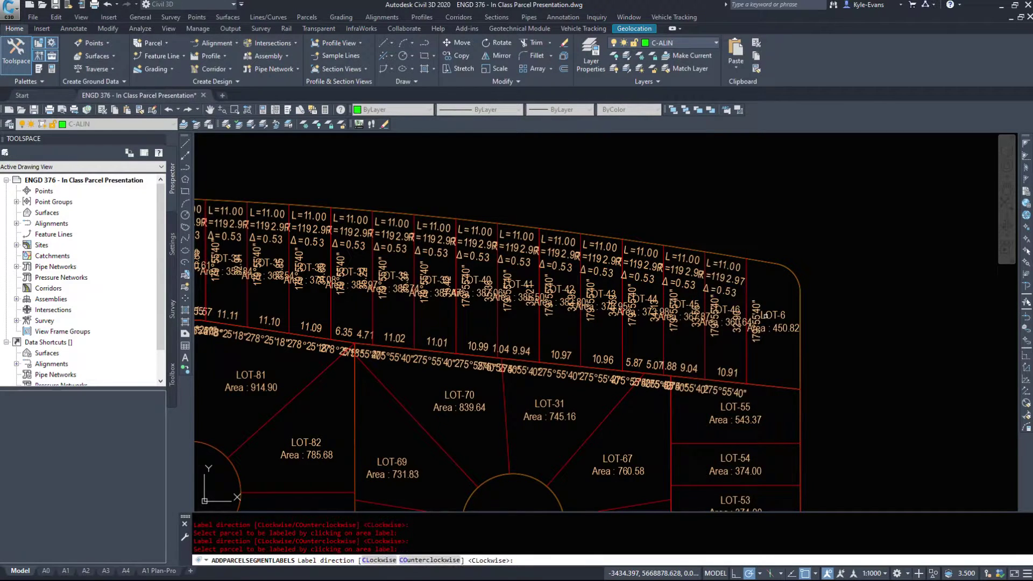
{"action": "left_click", "coordinate": [772, 323]}
{"action": "key", "text": "Return"}
{"action": "scroll", "coordinate": [645, 335], "scroll_direction": "down", "scroll_amount": 5}
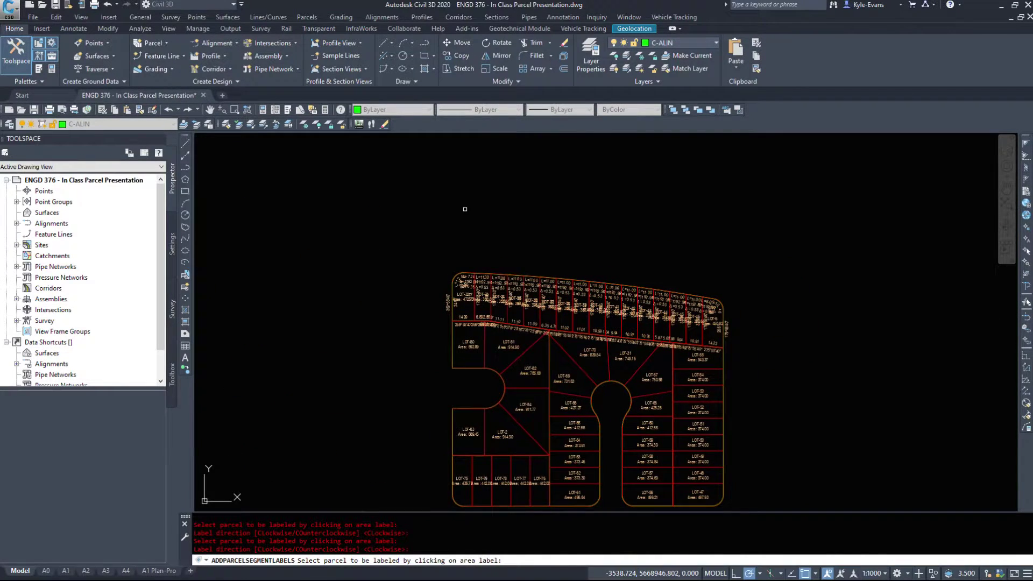
{"action": "key", "text": "Escape"}
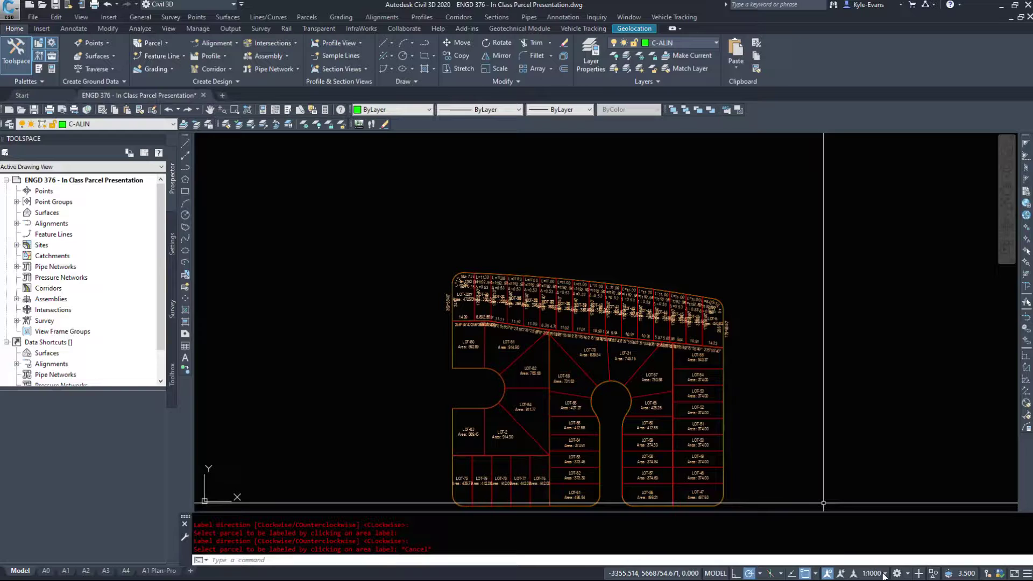
Step: Try an annotation scale of 1:200 for the parcel labels
{"action": "left_click", "coordinate": [884, 573]}
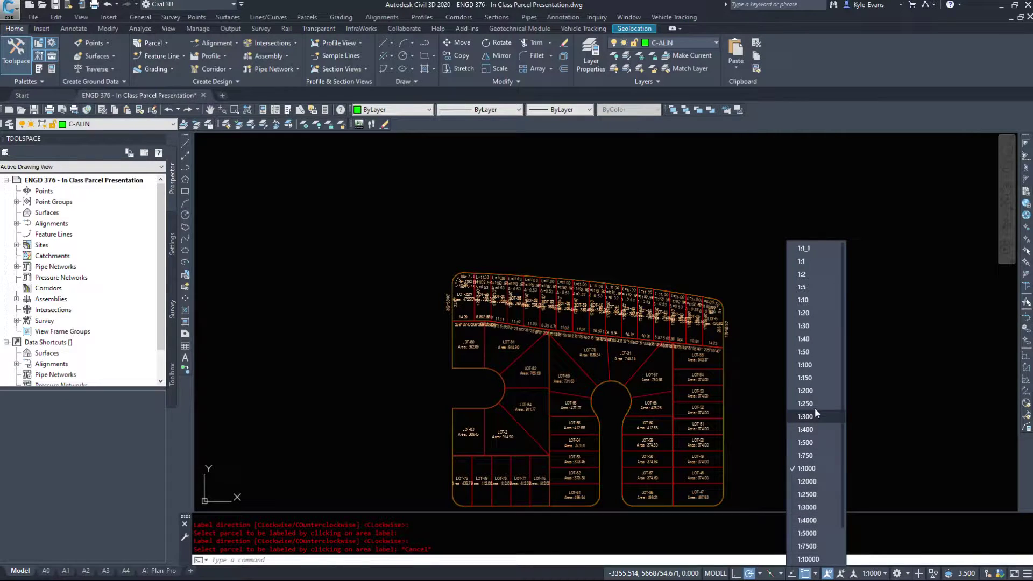
{"action": "left_click", "coordinate": [807, 390]}
{"action": "scroll", "coordinate": [478, 277], "scroll_direction": "up", "scroll_amount": 4}
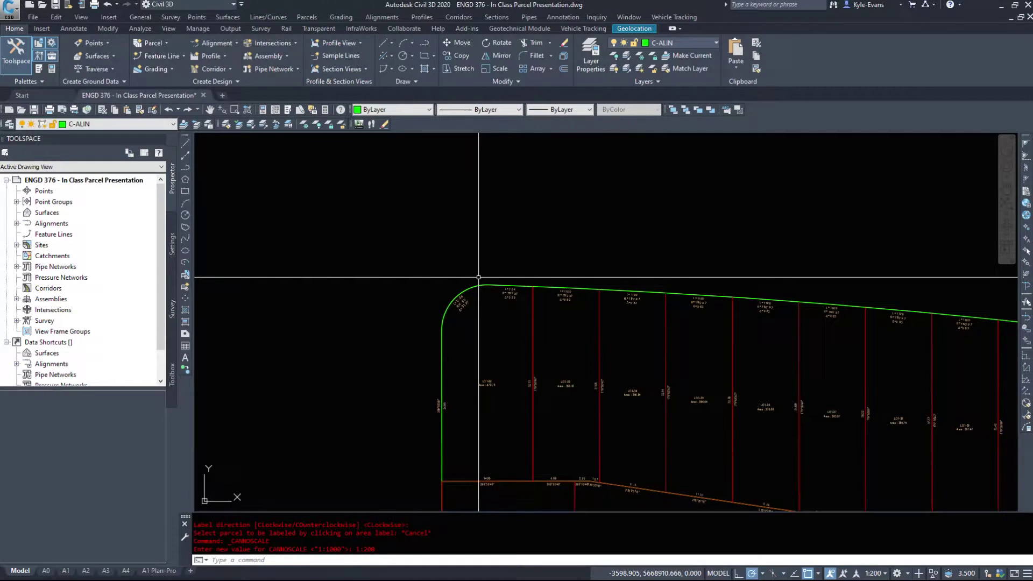
Step: Set the annotation scale to 1:500
{"action": "left_click", "coordinate": [876, 574]}
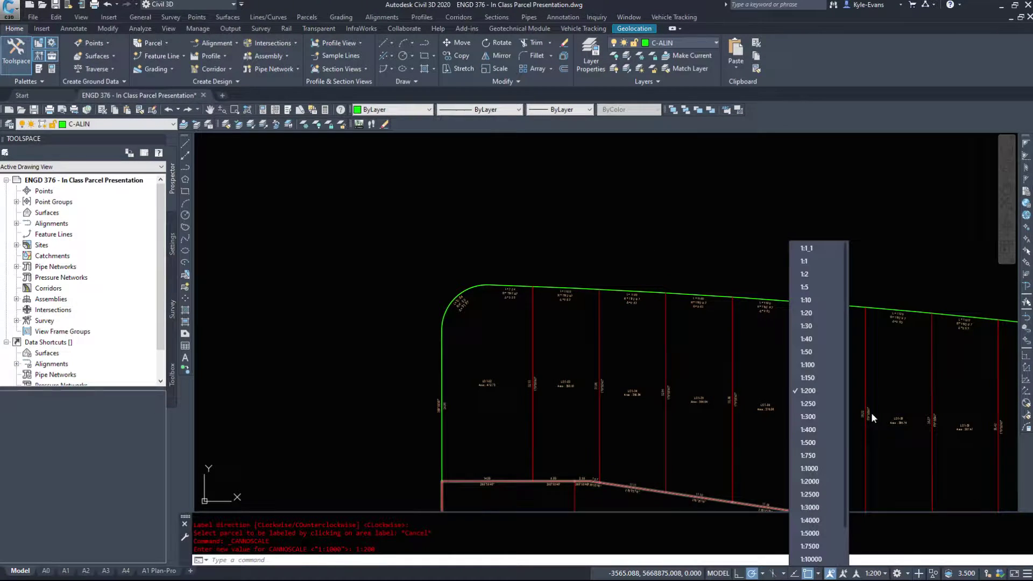
{"action": "left_click", "coordinate": [814, 446]}
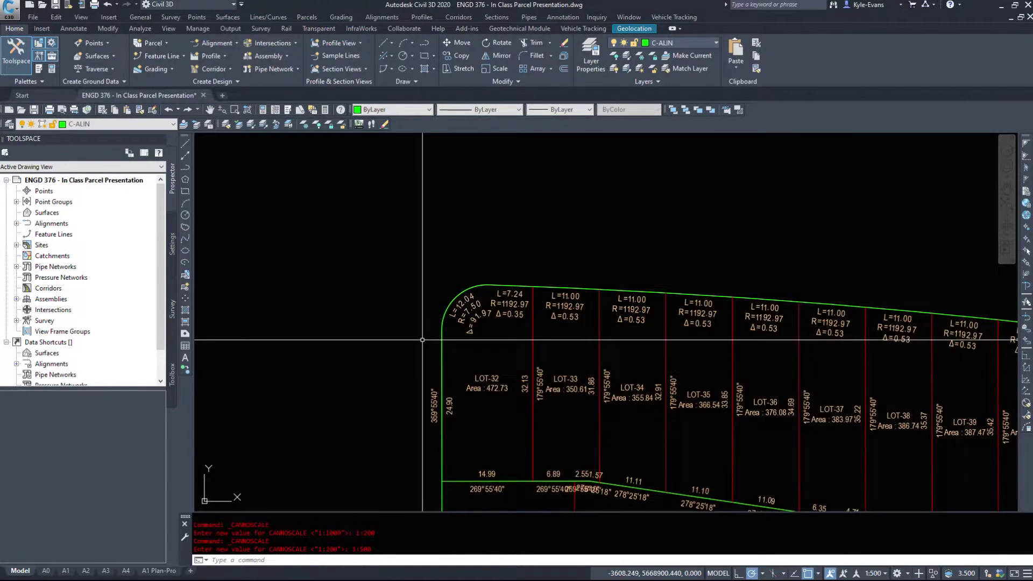
Step: Examine the bearing, distance and curve labels along the northern row of lots for overlaps and placement
{"action": "middle_click_drag", "start_coordinate": [538, 362], "coordinate": [472, 263]}
{"action": "scroll", "coordinate": [506, 385], "scroll_direction": "up", "scroll_amount": 5}
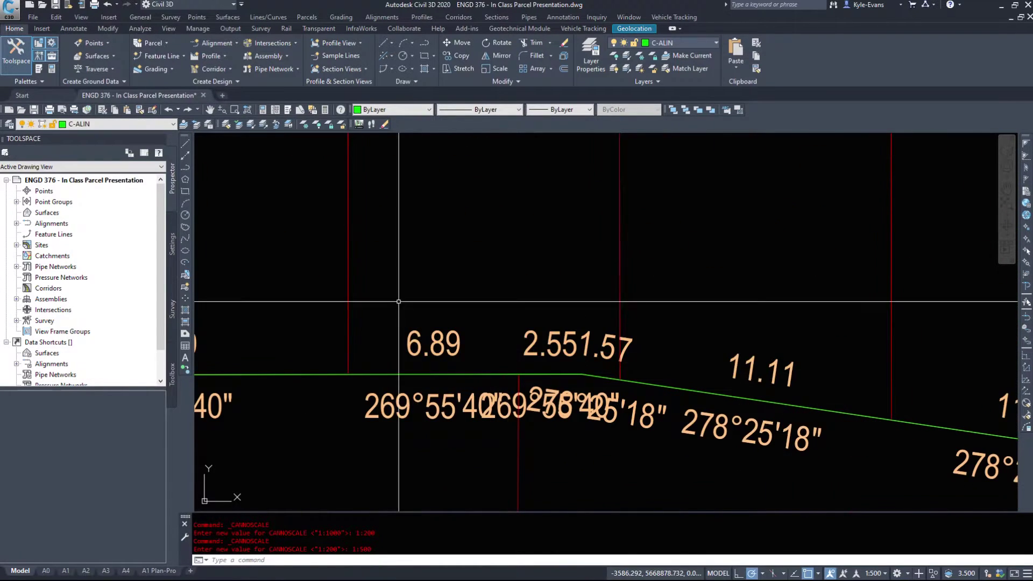
{"action": "scroll", "coordinate": [674, 495], "scroll_direction": "down", "scroll_amount": 5}
{"action": "scroll", "coordinate": [257, 314], "scroll_direction": "up", "scroll_amount": 6}
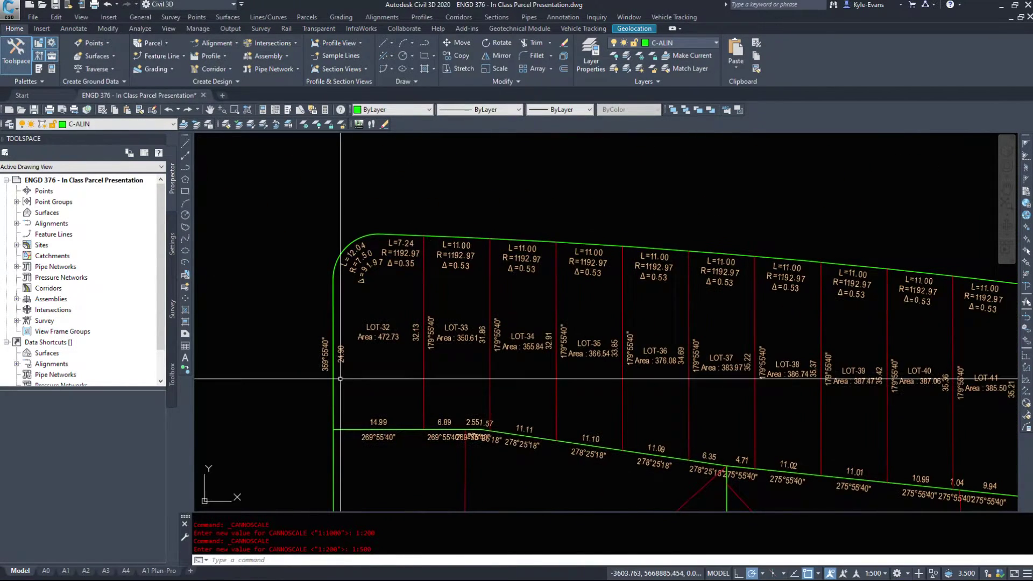
{"action": "middle_click_drag", "start_coordinate": [538, 242], "coordinate": [517, 326]}
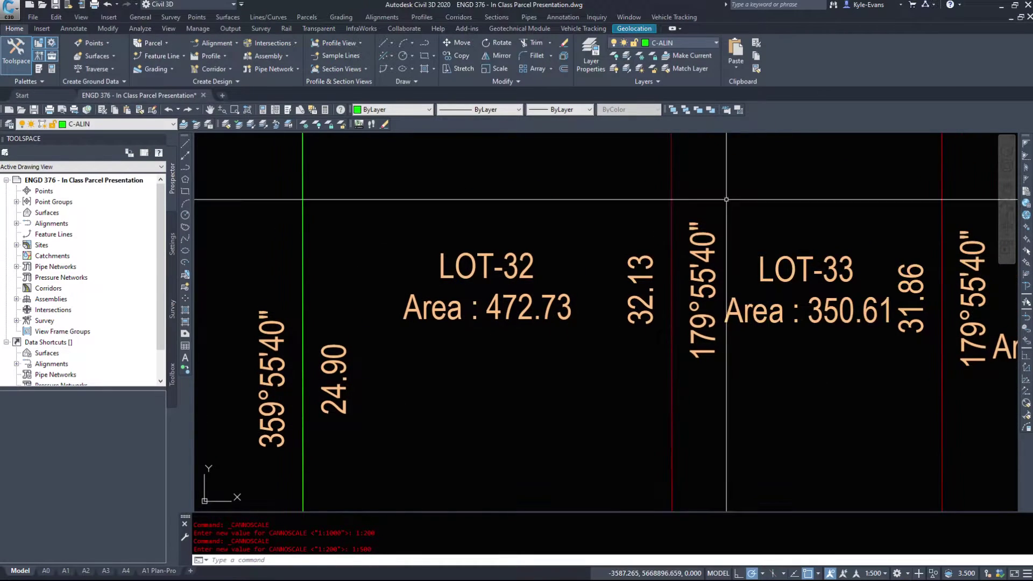
{"action": "middle_click_drag", "start_coordinate": [676, 343], "coordinate": [365, 382]}
{"action": "scroll", "coordinate": [806, 370], "scroll_direction": "down", "scroll_amount": 2}
{"action": "middle_click_drag", "start_coordinate": [877, 417], "coordinate": [379, 226]}
{"action": "scroll", "coordinate": [744, 177], "scroll_direction": "down", "scroll_amount": 2}
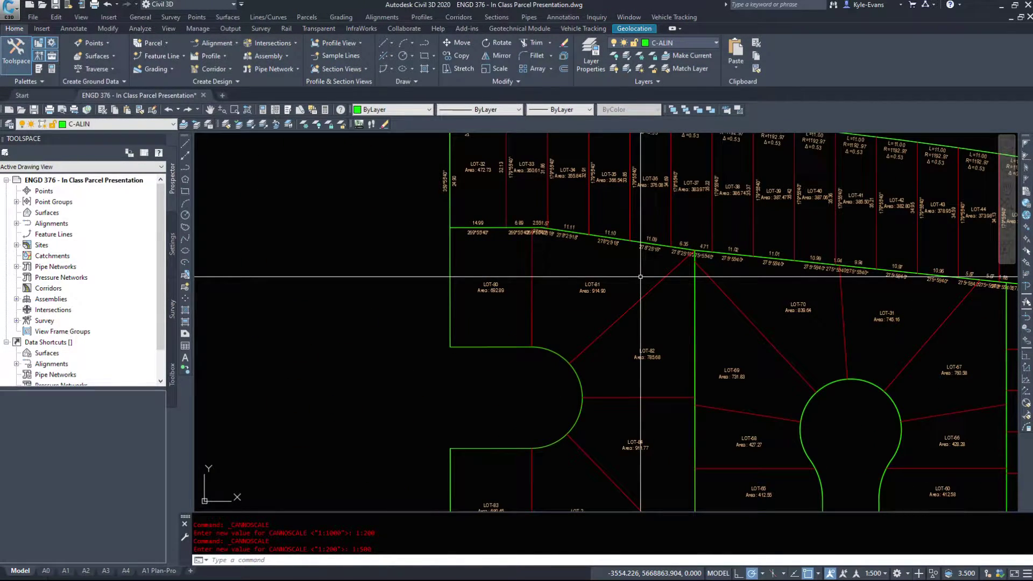
{"action": "scroll", "coordinate": [541, 370], "scroll_direction": "down", "scroll_amount": 2}
{"action": "scroll", "coordinate": [950, 281], "scroll_direction": "up", "scroll_amount": 2}
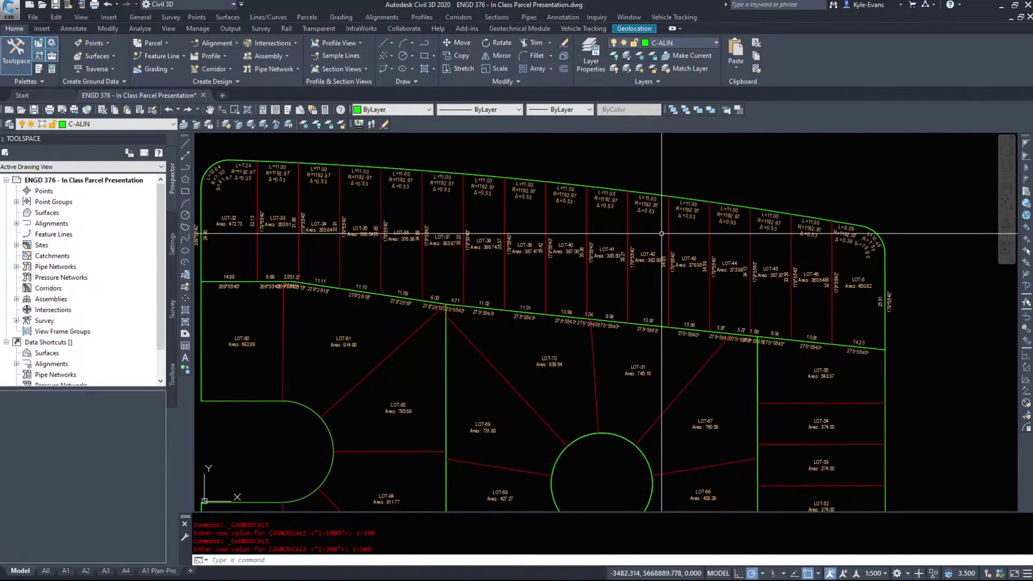
{"action": "middle_click_drag", "start_coordinate": [546, 321], "coordinate": [716, 384]}
{"action": "scroll", "coordinate": [354, 343], "scroll_direction": "up", "scroll_amount": 2}
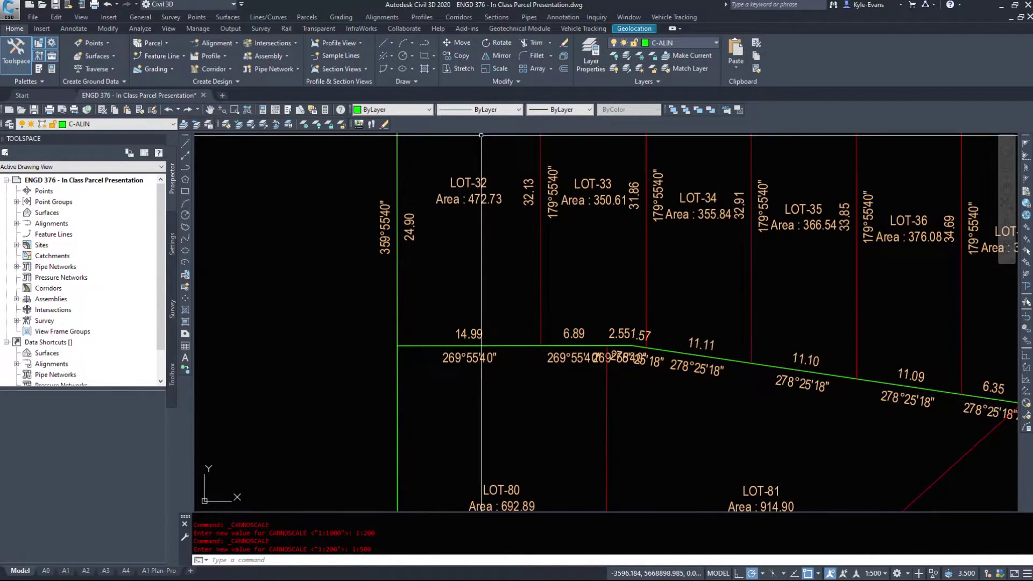
{"action": "middle_click_drag", "start_coordinate": [512, 388], "coordinate": [498, 469]}
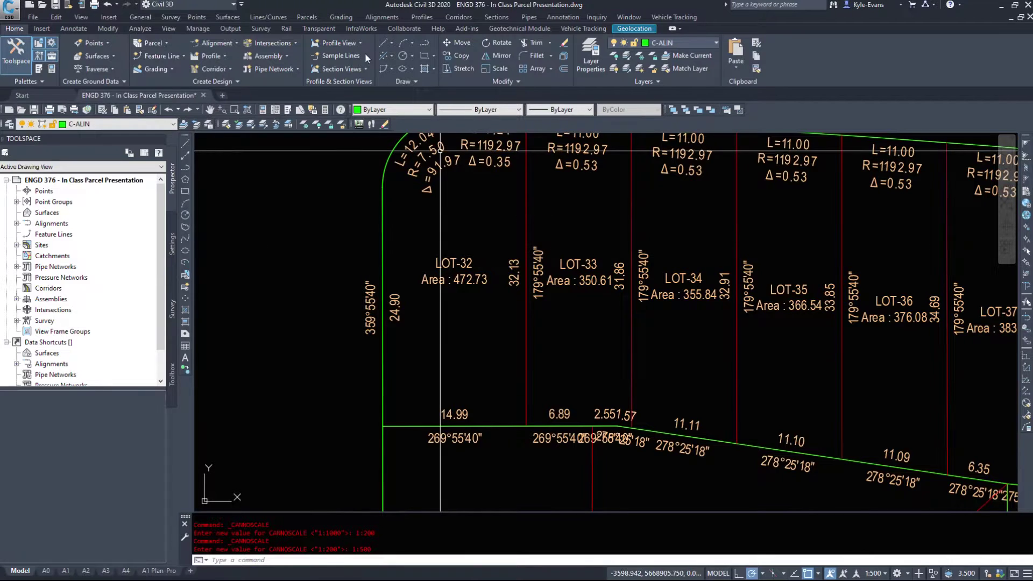
Step: Reverse the bearing of the segment label on LOT-32's west boundary line
{"action": "left_click", "coordinate": [379, 293]}
{"action": "left_click", "coordinate": [302, 305]}
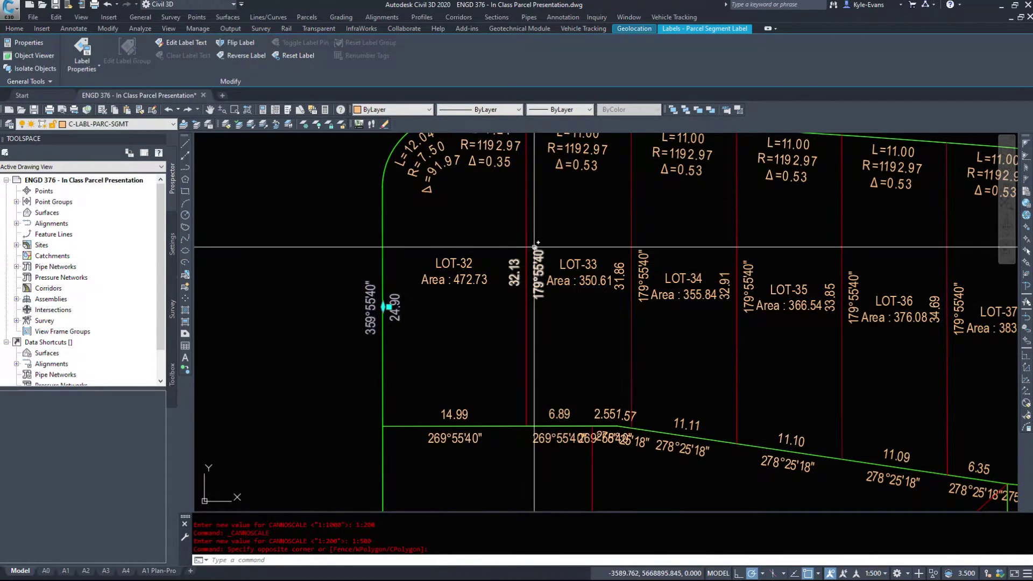
{"action": "middle_click_drag", "start_coordinate": [355, 307], "coordinate": [376, 356]}
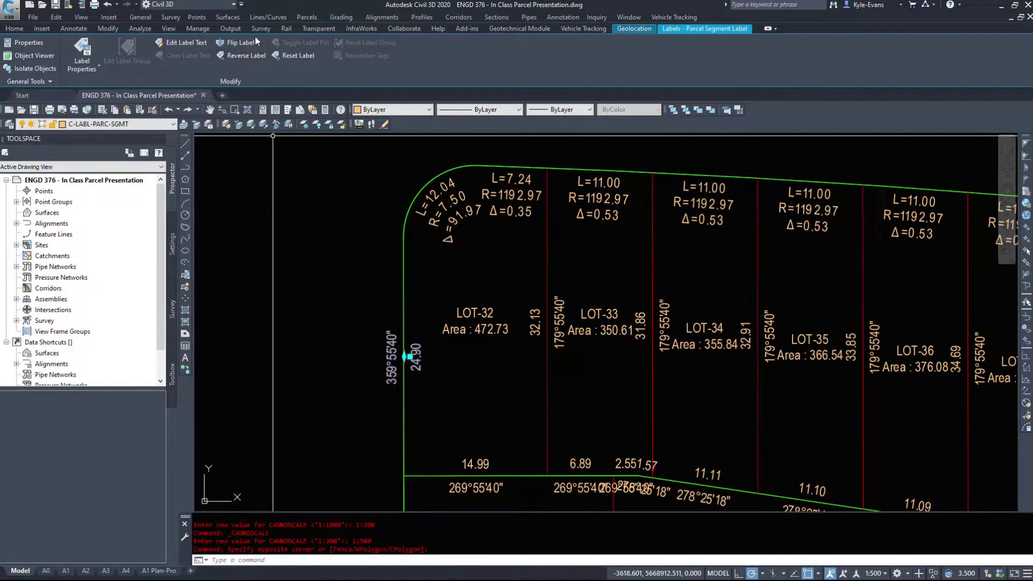
{"action": "left_click", "coordinate": [244, 53]}
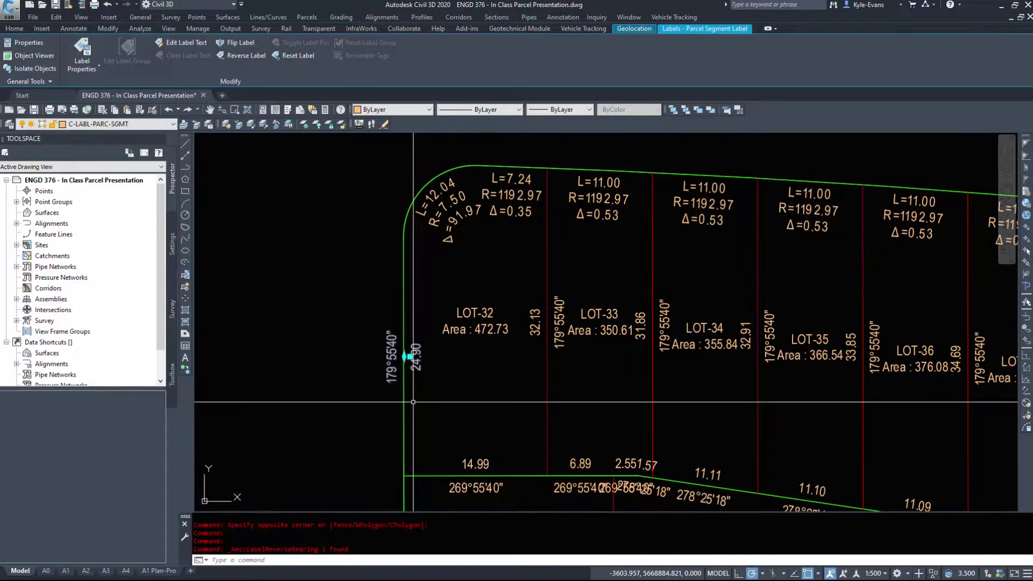
{"action": "key", "text": "Escape"}
{"action": "left_click", "coordinate": [391, 381]}
{"action": "right_click", "coordinate": [391, 385]}
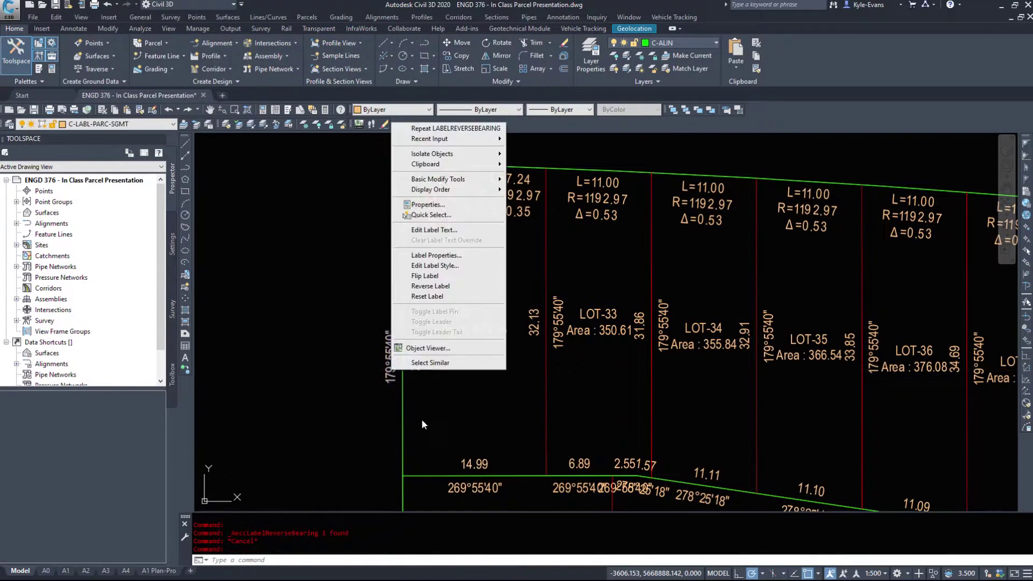
{"action": "left_click", "coordinate": [421, 419]}
Step: Reverse the bearings of the segment labels along the rear boundary from LOT-32 to LOT-36
{"action": "middle_click_drag", "start_coordinate": [508, 412], "coordinate": [457, 313]}
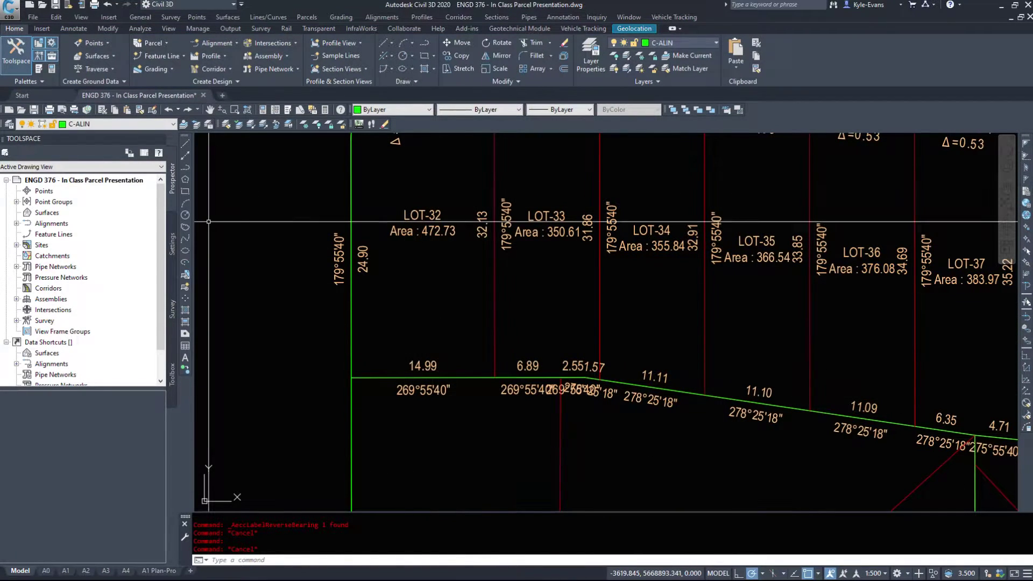
{"action": "left_click", "coordinate": [375, 423]}
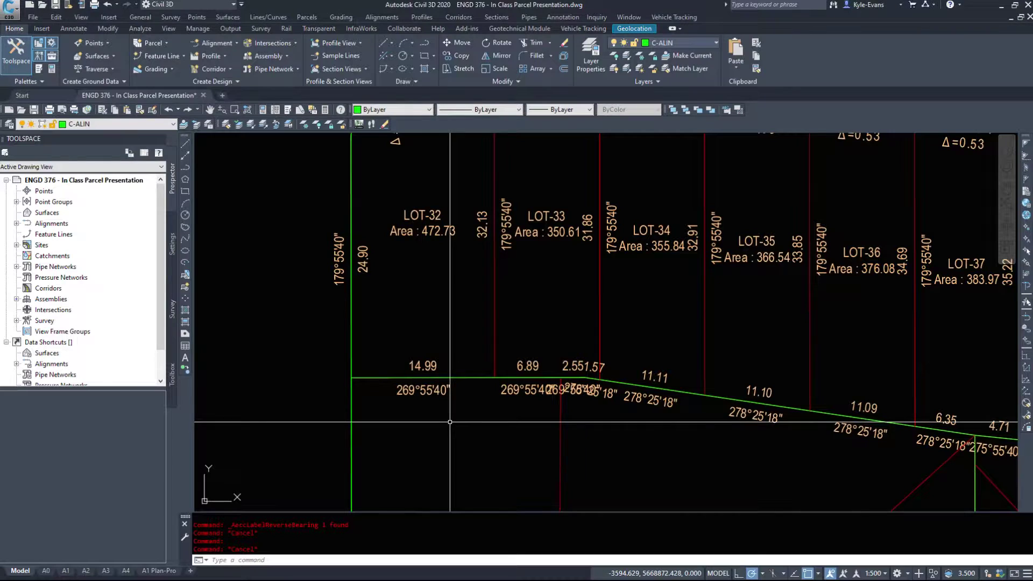
{"action": "key", "text": "Return"}
{"action": "left_click", "coordinate": [426, 386]}
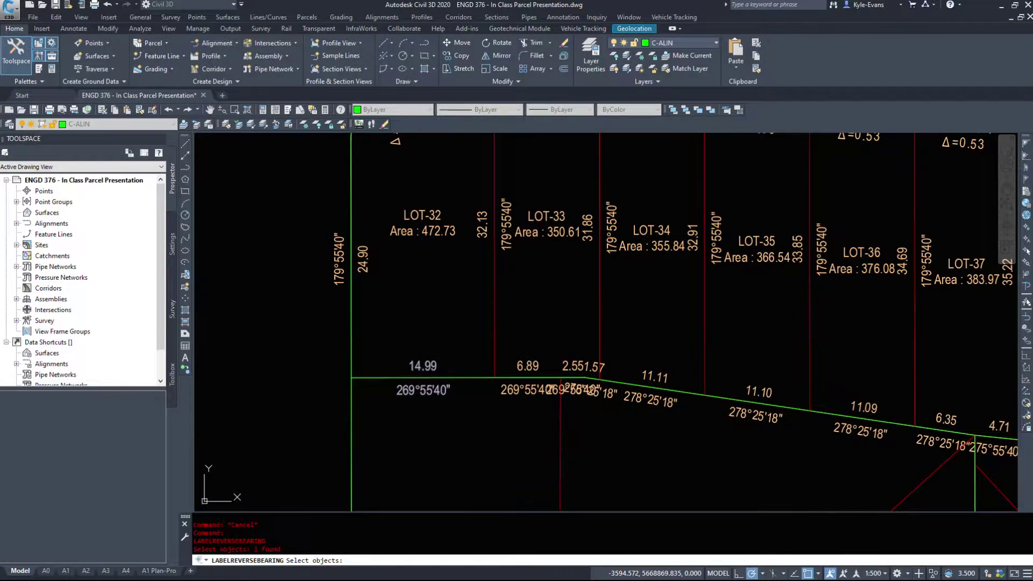
{"action": "key", "text": "Return"}
{"action": "key", "text": "Return"}
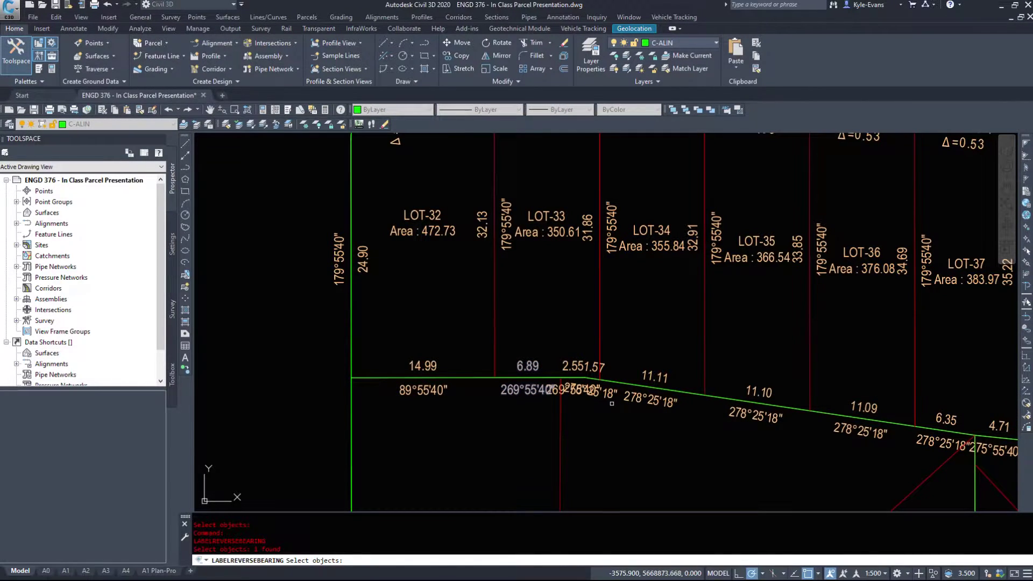
{"action": "left_click", "coordinate": [887, 483]}
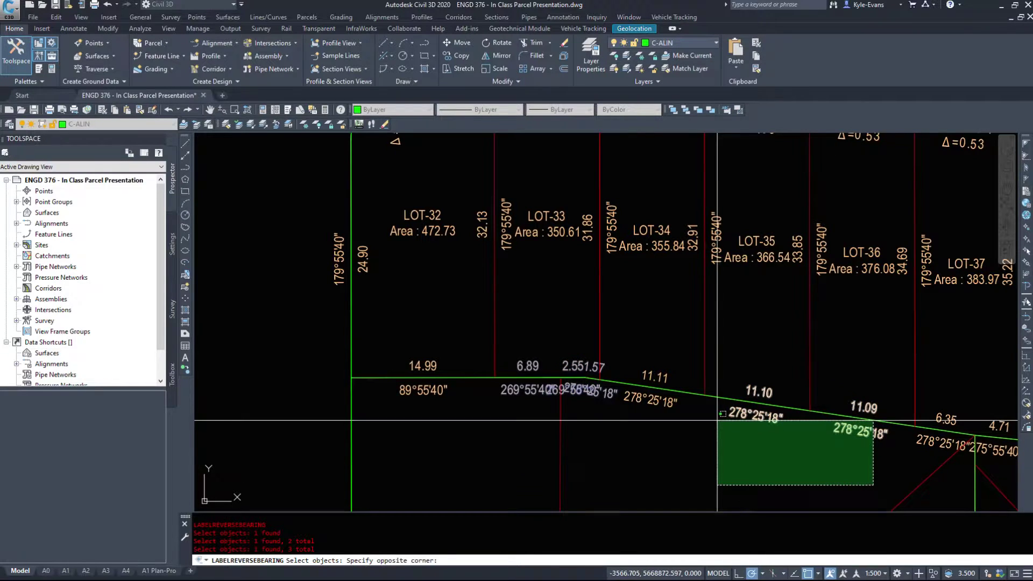
{"action": "left_click", "coordinate": [677, 414]}
{"action": "left_click", "coordinate": [651, 399]}
{"action": "key", "text": "Return"}
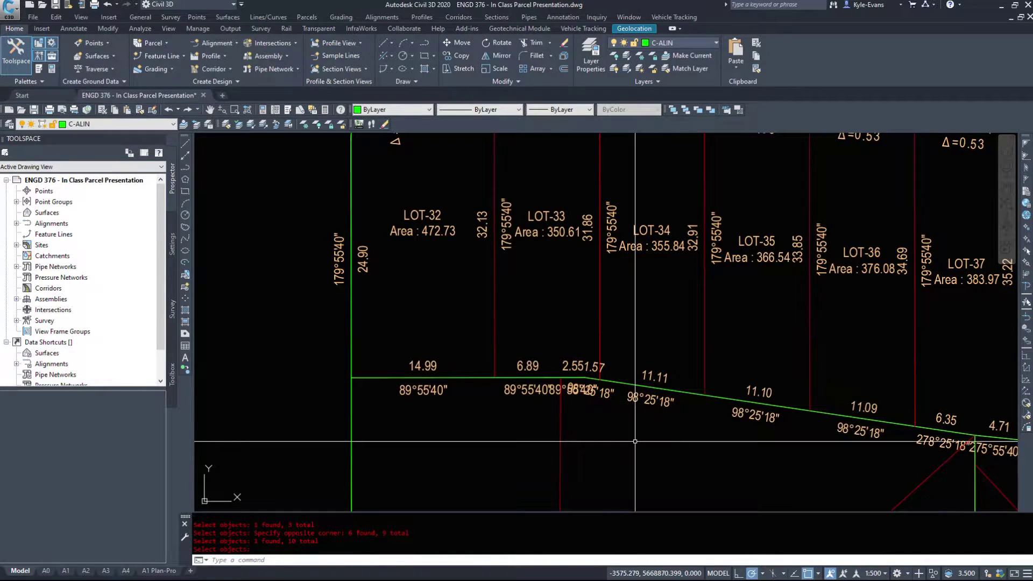
Step: Try to reverse the rear boundary bearings from LOT-37 to LOT-40 with one window selection
{"action": "middle_click_drag", "start_coordinate": [533, 320], "coordinate": [246, 263]}
{"action": "middle_click_drag", "start_coordinate": [842, 447], "coordinate": [575, 354]}
{"action": "key", "text": "Return"}
{"action": "left_click", "coordinate": [318, 215]}
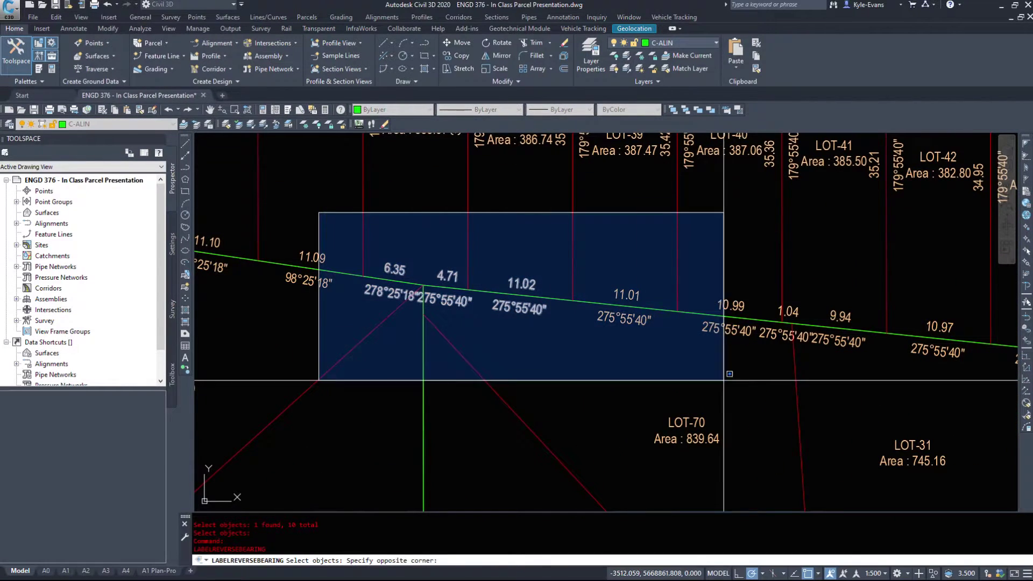
{"action": "left_click", "coordinate": [764, 366]}
{"action": "key", "text": "Return"}
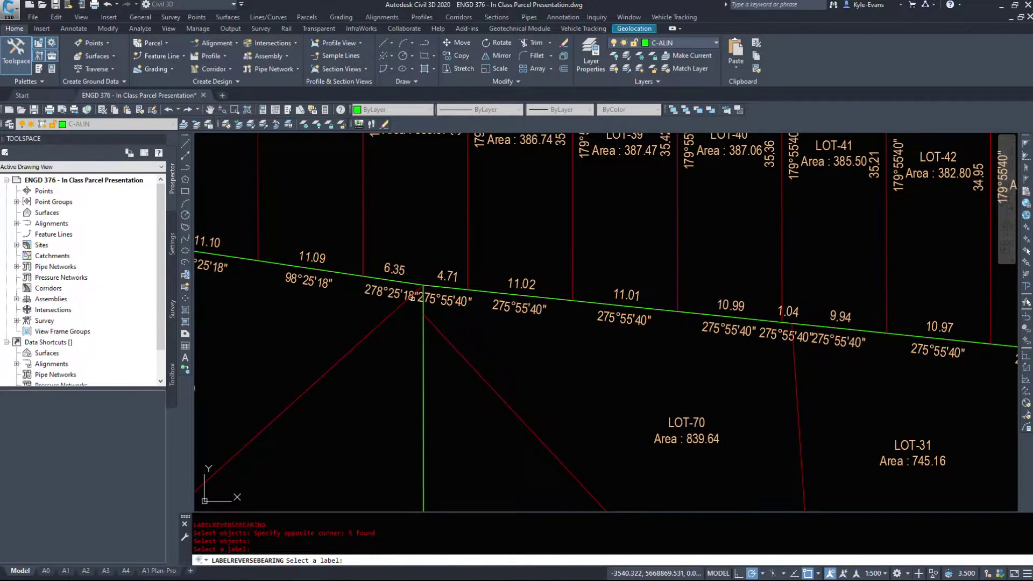
Step: Reverse the bearings of the individual segment labels along the rear boundary from LOT-37 to LOT-41
{"action": "left_click", "coordinate": [386, 288]}
{"action": "key", "text": "Return"}
{"action": "key", "text": "Return"}
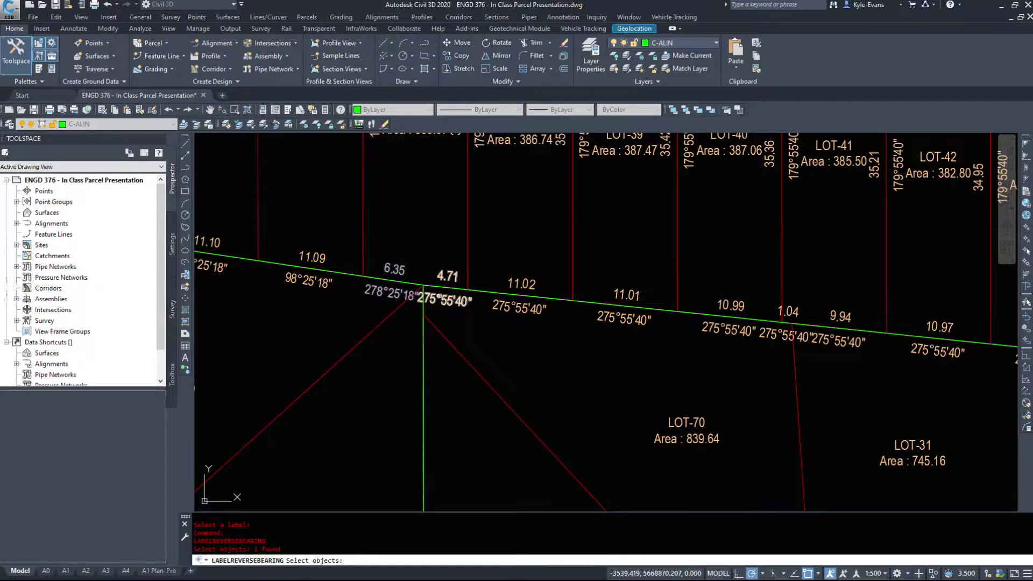
{"action": "left_click", "coordinate": [439, 296]}
{"action": "left_click", "coordinate": [548, 312]}
{"action": "left_click", "coordinate": [521, 307]}
{"action": "left_click", "coordinate": [657, 326]}
{"action": "left_click", "coordinate": [623, 319]}
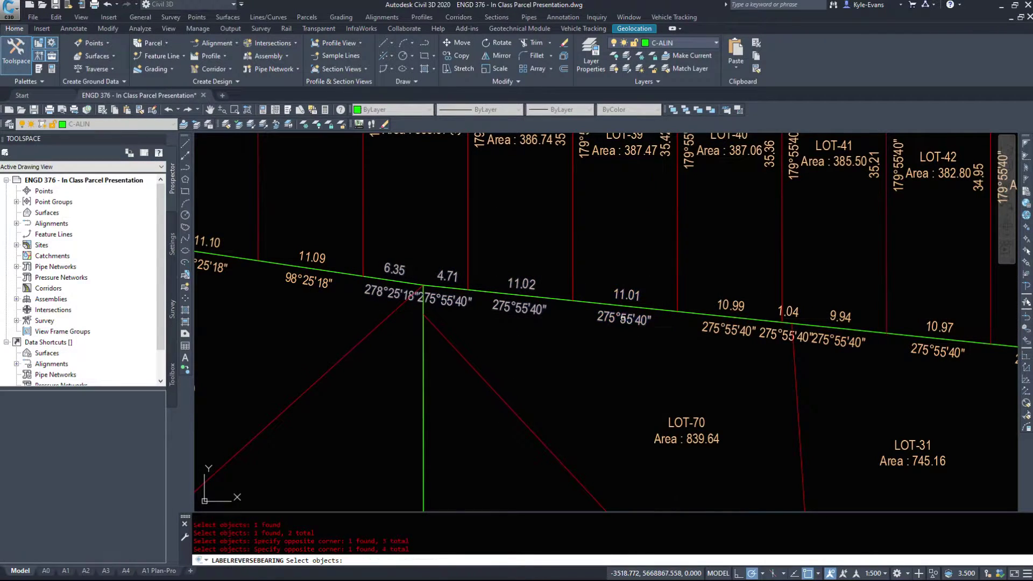
{"action": "left_click", "coordinate": [755, 337]}
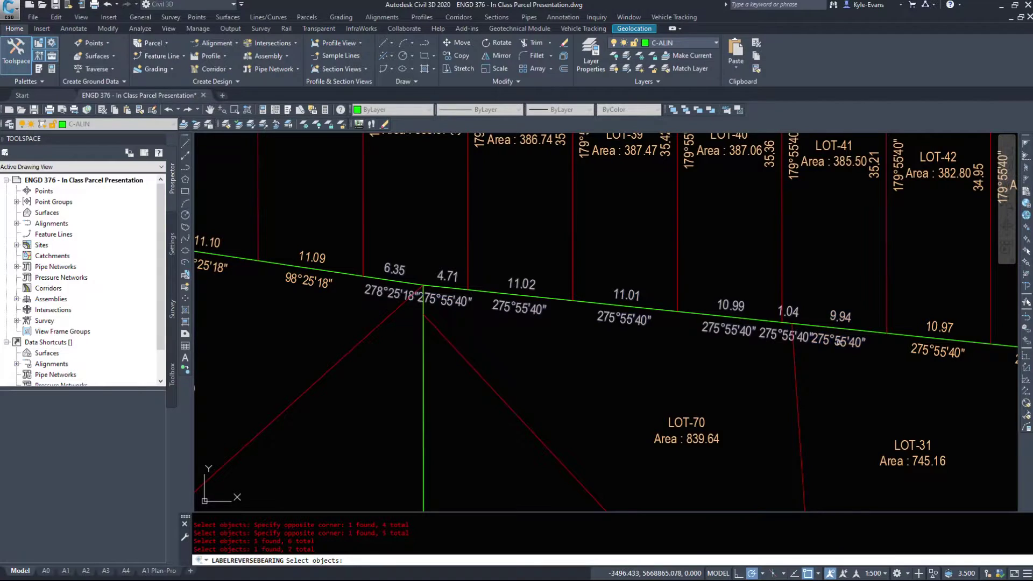
{"action": "key", "text": "Return"}
{"action": "middle_click_drag", "start_coordinate": [450, 302], "coordinate": [727, 444]}
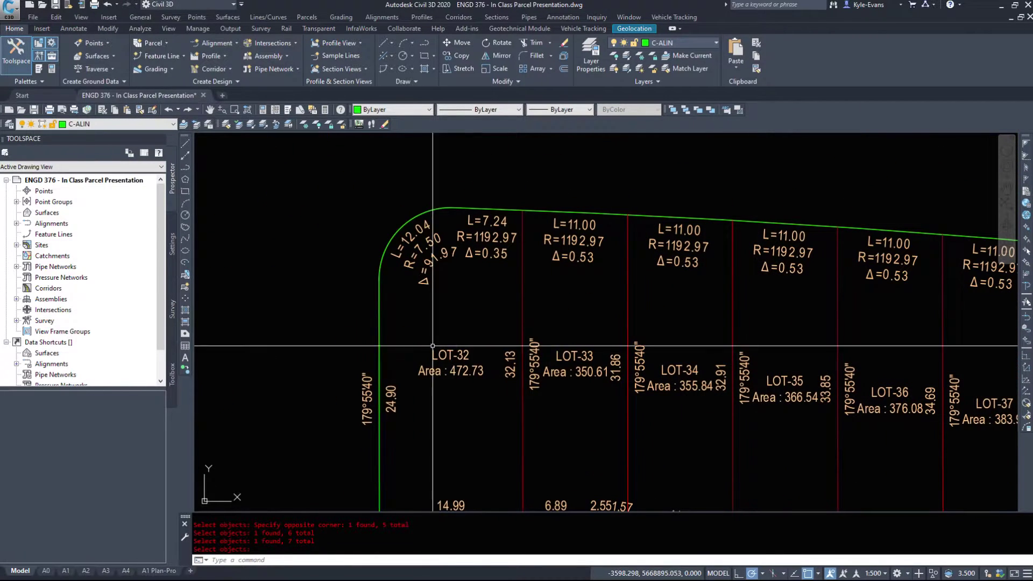
{"action": "middle_click_drag", "start_coordinate": [420, 404], "coordinate": [412, 362]}
{"action": "left_click", "coordinate": [313, 315]}
{"action": "left_click", "coordinate": [413, 390]}
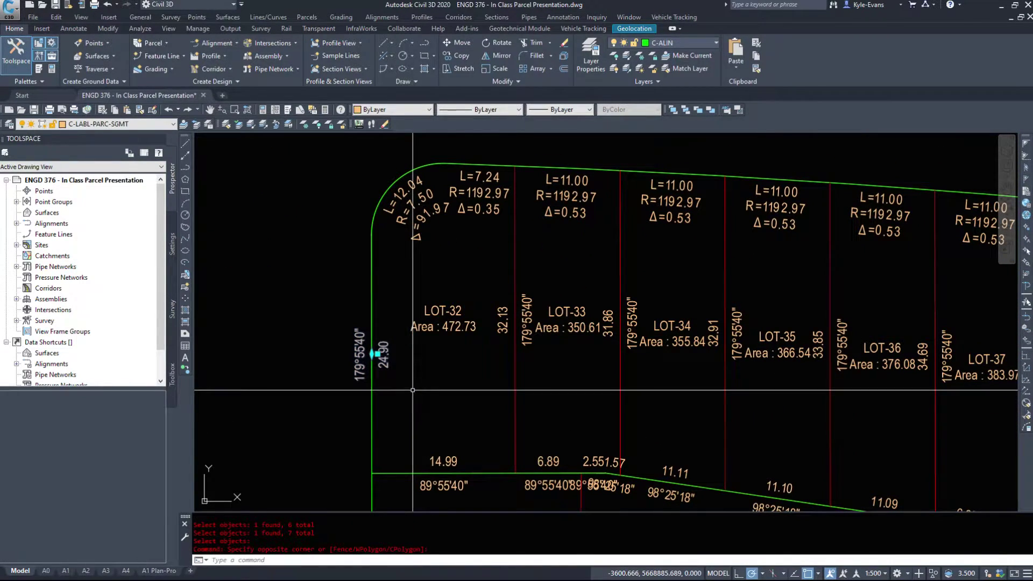
{"action": "left_click", "coordinate": [474, 286]}
{"action": "left_click", "coordinate": [478, 282]}
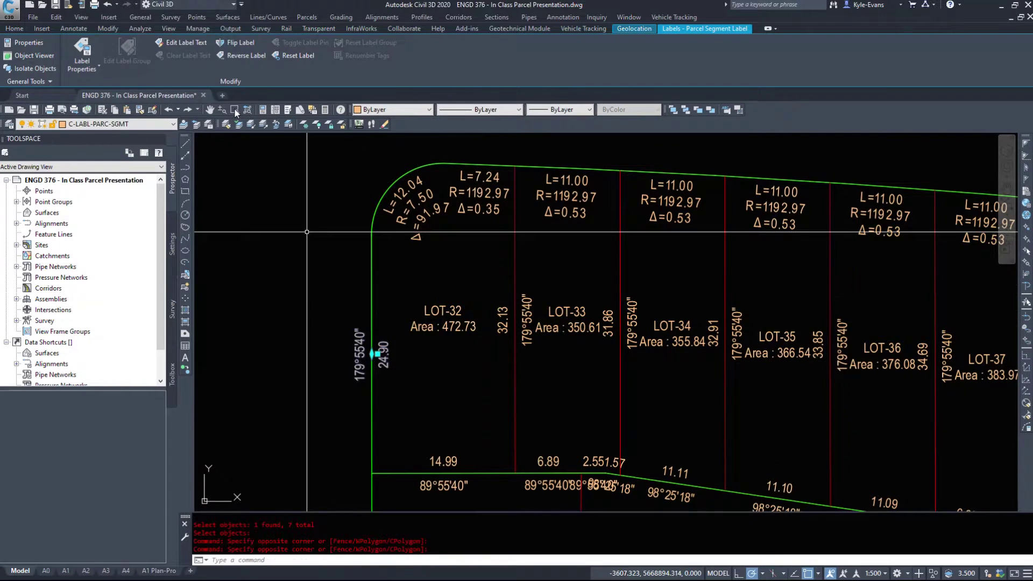
{"action": "left_click", "coordinate": [242, 42]}
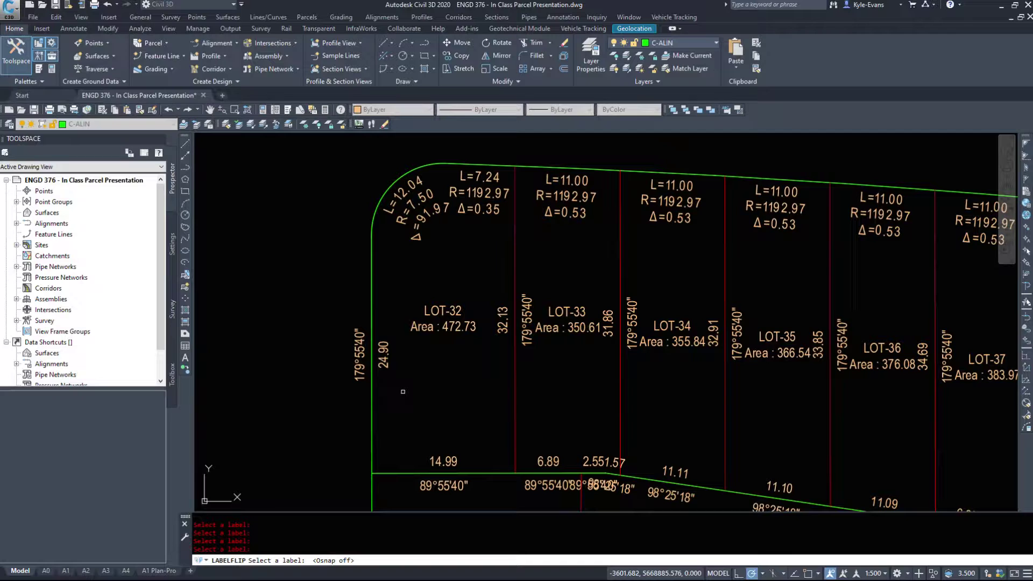
{"action": "key", "text": "Escape"}
{"action": "key", "text": "Escape"}
Step: Flip the segment label on LOT-32's west line so the bearing sits inside the lot and the distance outside
{"action": "left_click", "coordinate": [380, 355]}
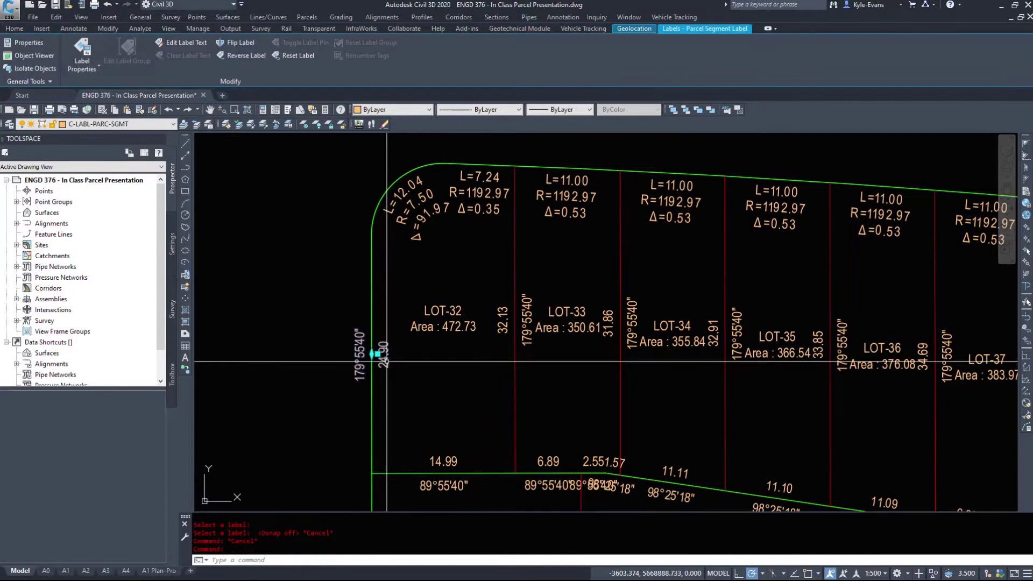
{"action": "left_click", "coordinate": [233, 44]}
{"action": "key", "text": "Escape"}
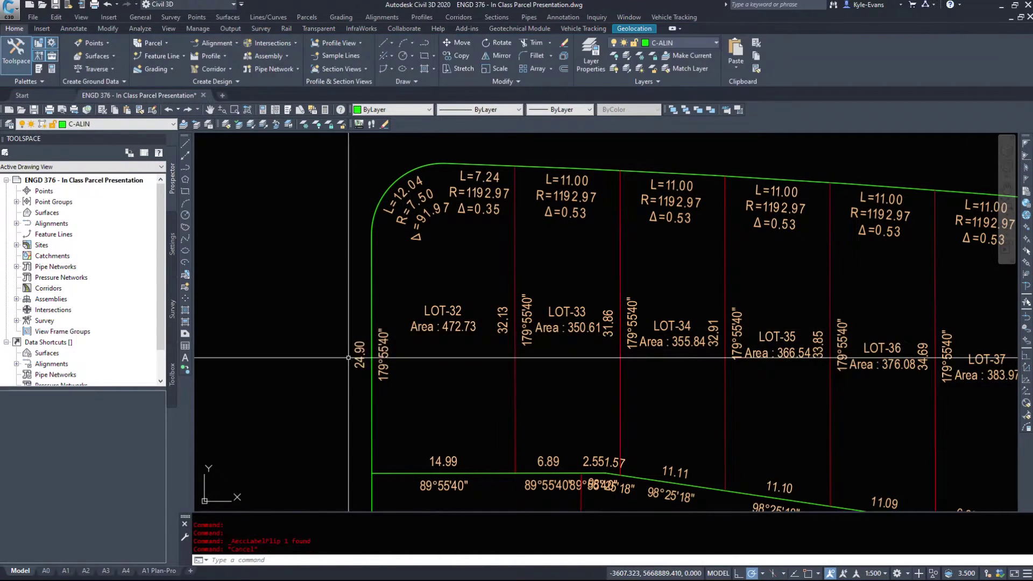
Step: Examine the reversed and flipped labels across the northern row and the layout of the surrounding lots
{"action": "middle_click_drag", "start_coordinate": [491, 272], "coordinate": [393, 306]}
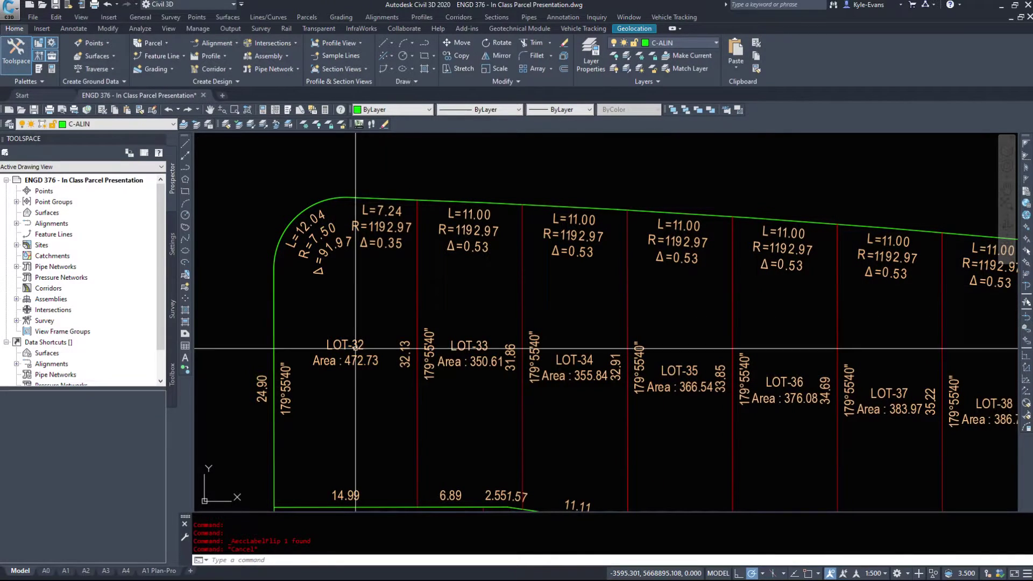
{"action": "middle_click_drag", "start_coordinate": [893, 479], "coordinate": [500, 328]}
{"action": "middle_click_drag", "start_coordinate": [701, 364], "coordinate": [480, 321]}
{"action": "middle_click_drag", "start_coordinate": [615, 302], "coordinate": [367, 268]}
{"action": "scroll", "coordinate": [432, 280], "scroll_direction": "down", "scroll_amount": 3}
{"action": "middle_click_drag", "start_coordinate": [536, 301], "coordinate": [690, 319]}
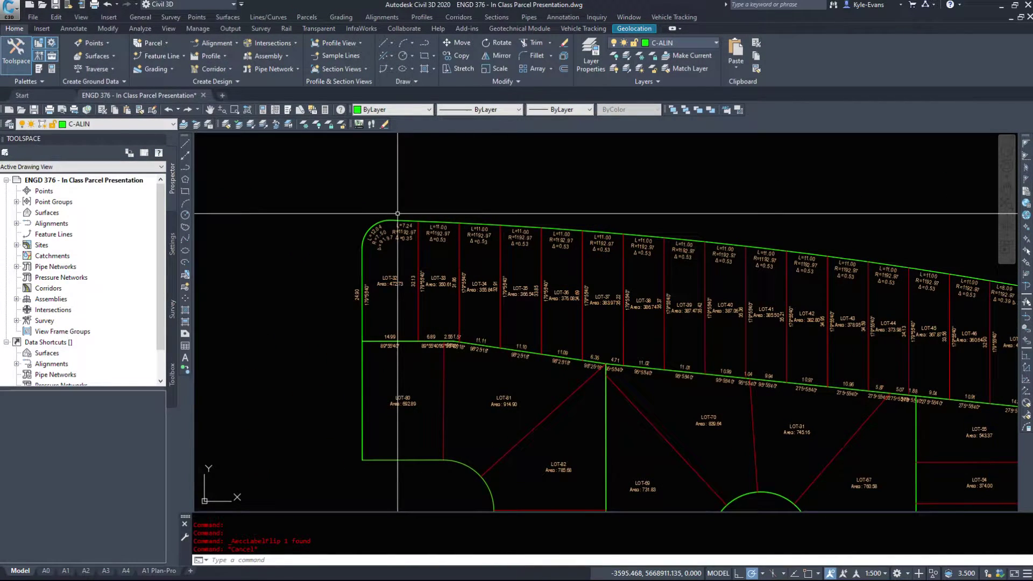
{"action": "scroll", "coordinate": [812, 345], "scroll_direction": "down", "scroll_amount": 3}
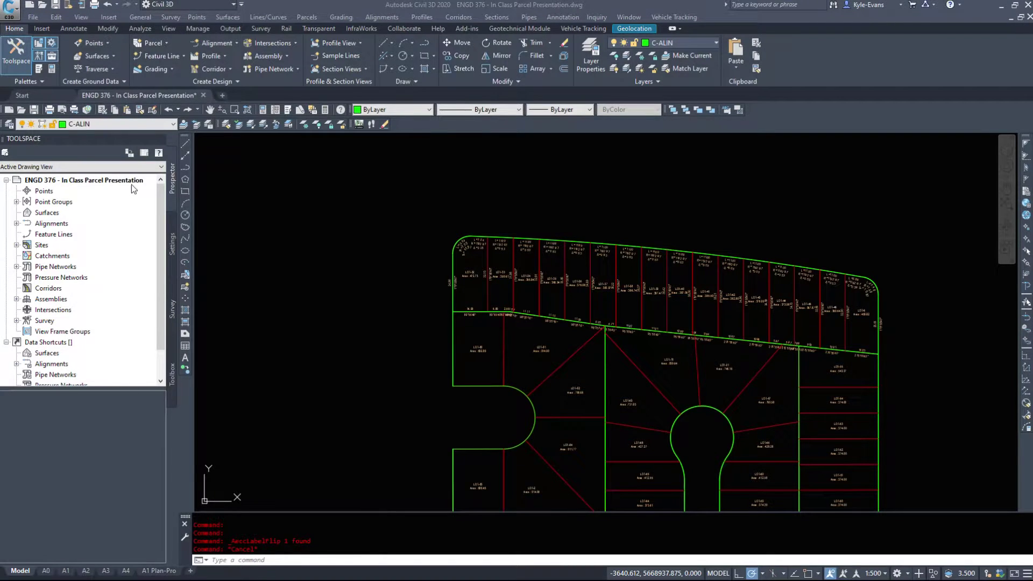
{"action": "scroll", "coordinate": [603, 302], "scroll_direction": "up", "scroll_amount": 5}
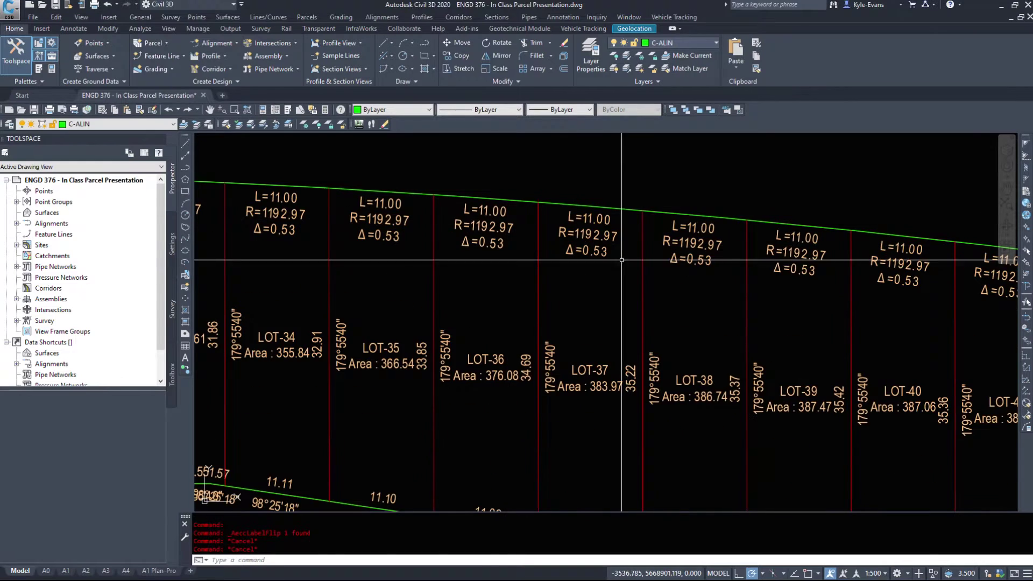
{"action": "scroll", "coordinate": [542, 341], "scroll_direction": "down", "scroll_amount": 2}
{"action": "middle_click_drag", "start_coordinate": [542, 341], "coordinate": [494, 310]}
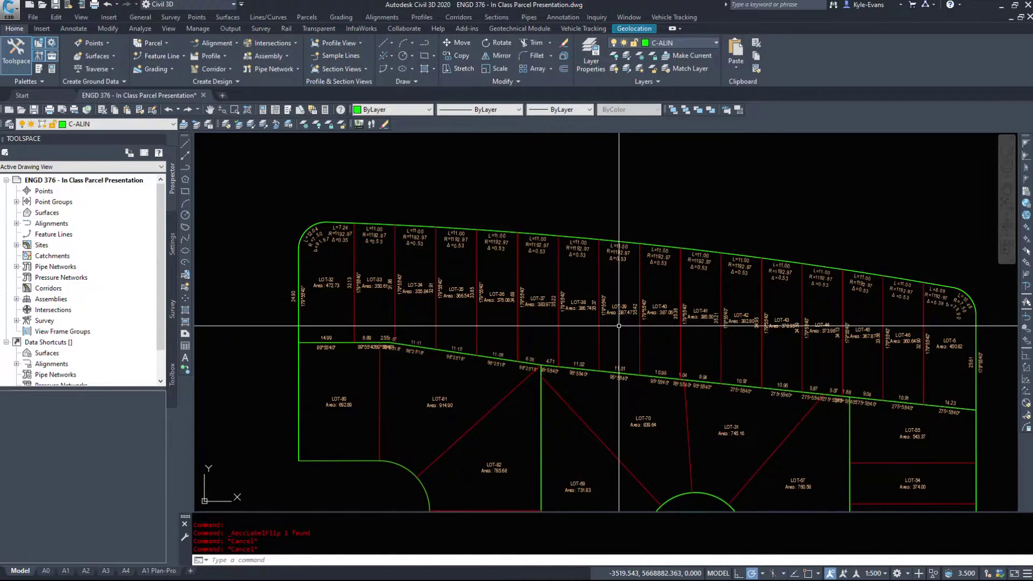
{"action": "middle_click_drag", "start_coordinate": [836, 382], "coordinate": [631, 313]}
{"action": "scroll", "coordinate": [631, 313], "scroll_direction": "down", "scroll_amount": 3}
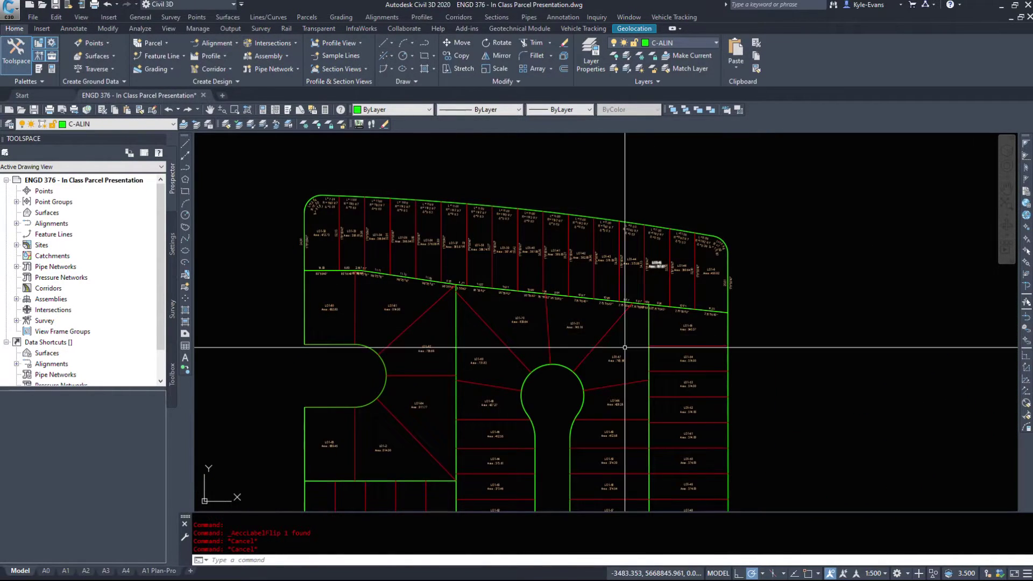
{"action": "mouse_move", "coordinate": [476, 251]}
{"action": "middle_mouse_down"}
{"action": "mouse_move", "coordinate": [602, 349]}
{"action": "mouse_move", "coordinate": [494, 328]}
{"action": "middle_mouse_up"}
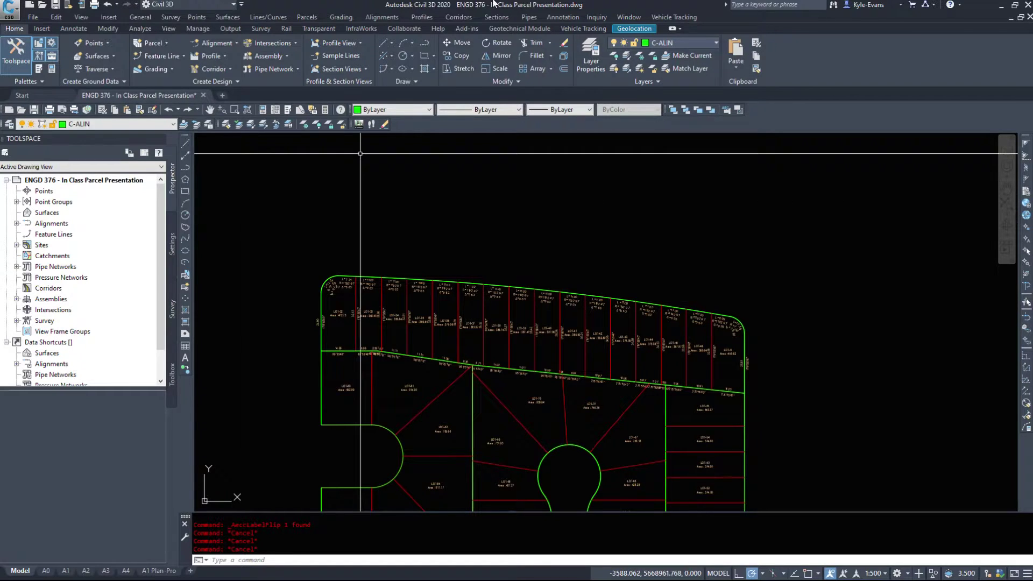
Step: Start a parcel line table, select all segment labels of the northern row of lots for it, and convert their styles to tag mode
{"action": "left_click", "coordinate": [307, 17]}
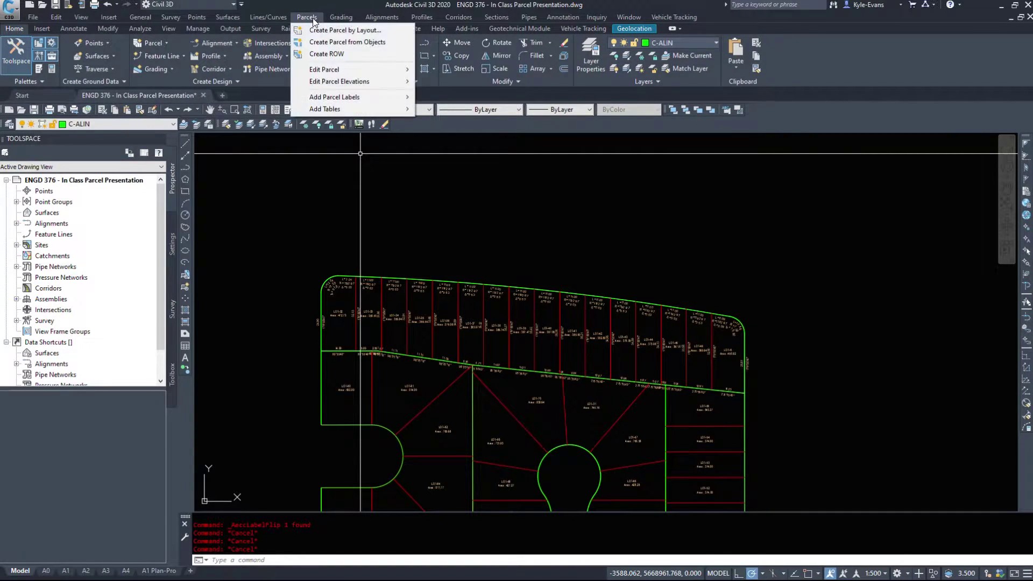
{"action": "mouse_move", "coordinate": [343, 110]}
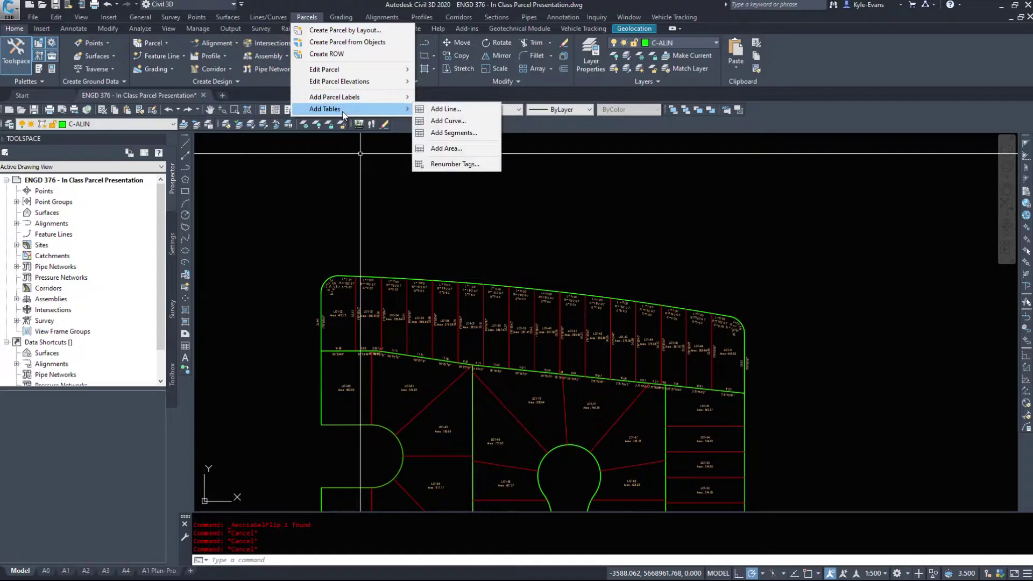
{"action": "left_click", "coordinate": [444, 108]}
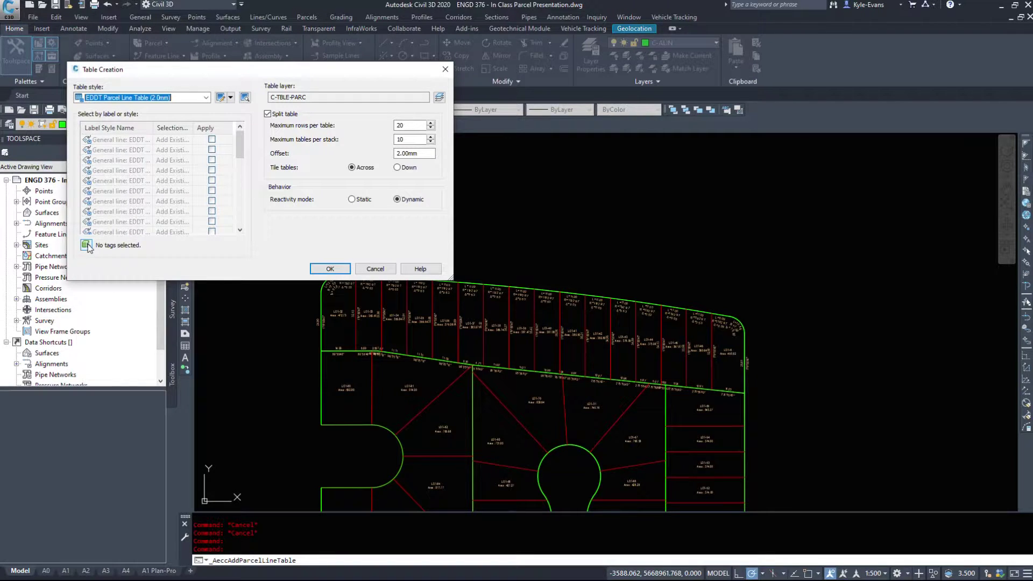
{"action": "left_click", "coordinate": [330, 268]}
{"action": "left_click", "coordinate": [280, 238]}
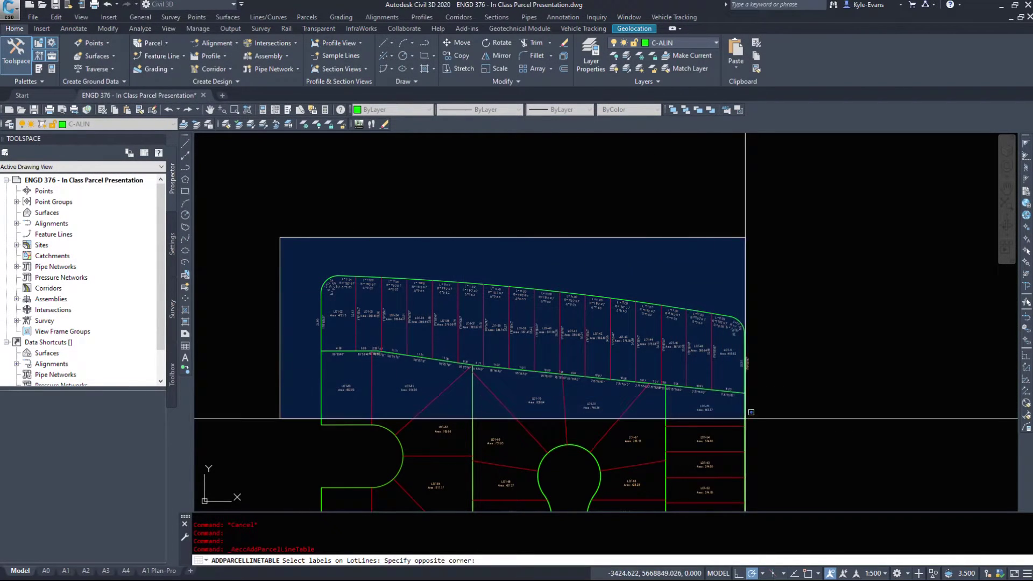
{"action": "left_click", "coordinate": [801, 426]}
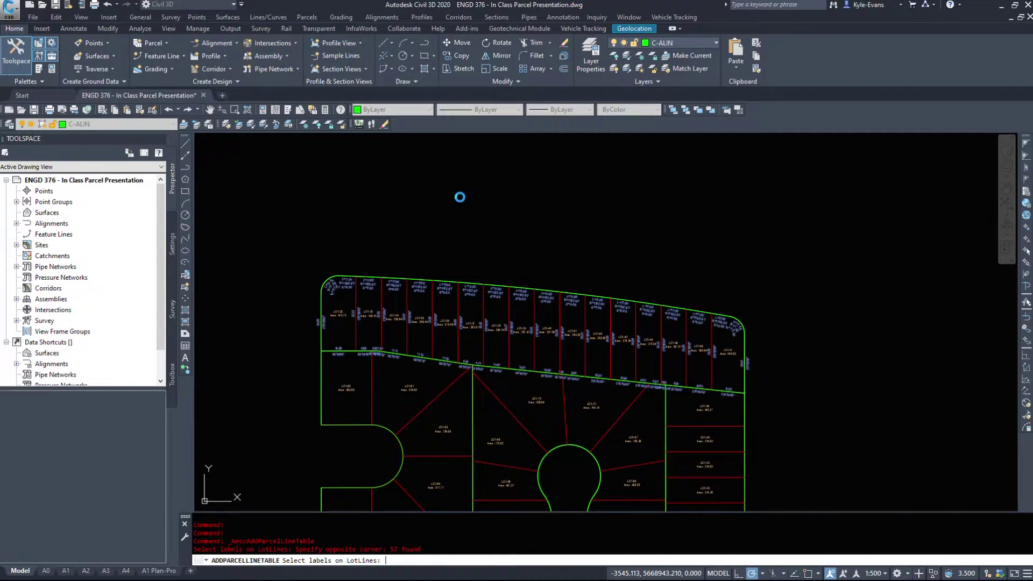
{"action": "key", "text": "Return"}
{"action": "left_click_drag", "start_coordinate": [476, 211], "coordinate": [416, 115]}
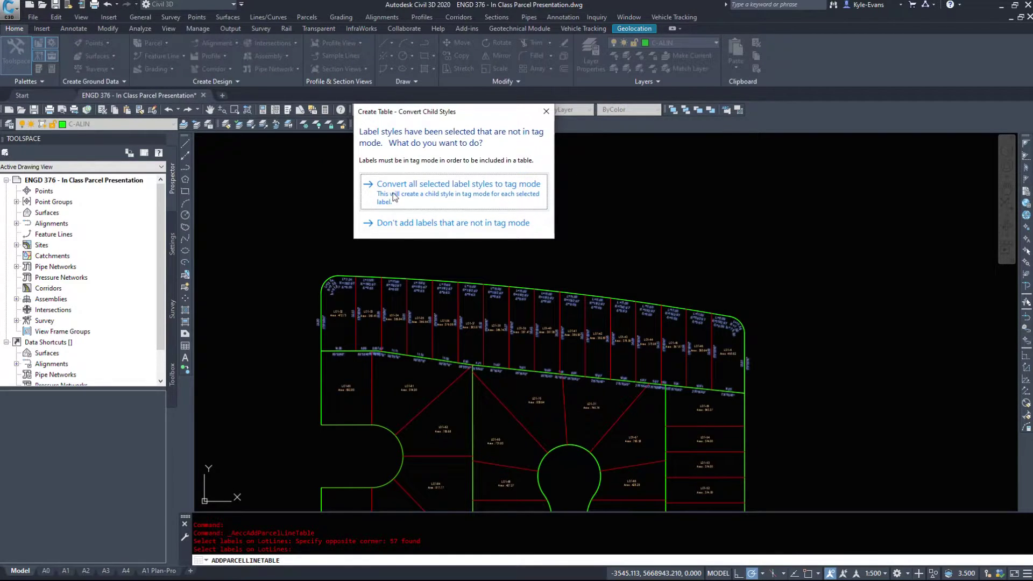
{"action": "left_click", "coordinate": [423, 199]}
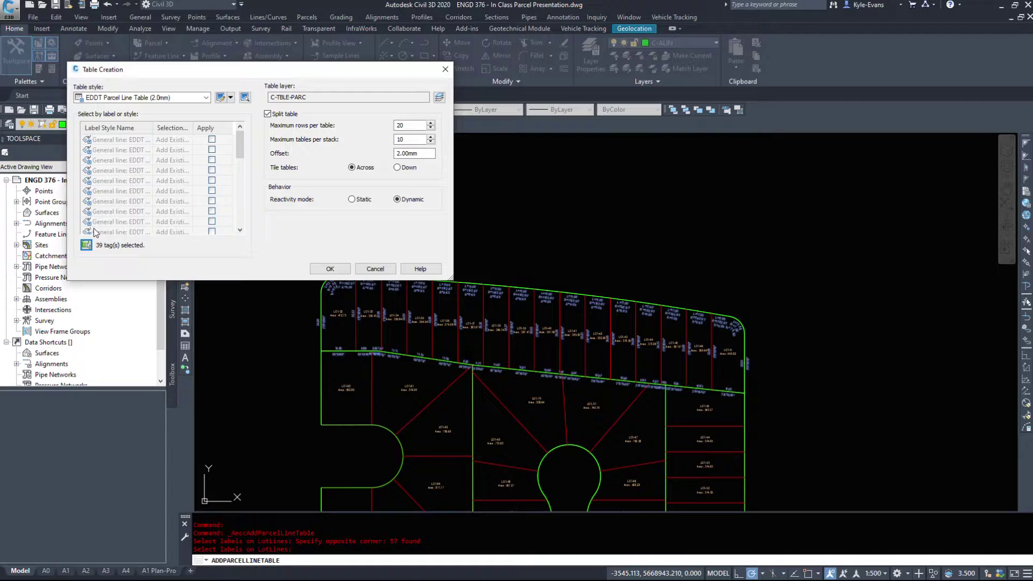
Step: Create the split, dynamic parcel line table from the selected tags and place it northeast of the northern row of lots
{"action": "left_click", "coordinate": [329, 269]}
{"action": "middle_click_drag", "start_coordinate": [669, 249], "coordinate": [558, 223]}
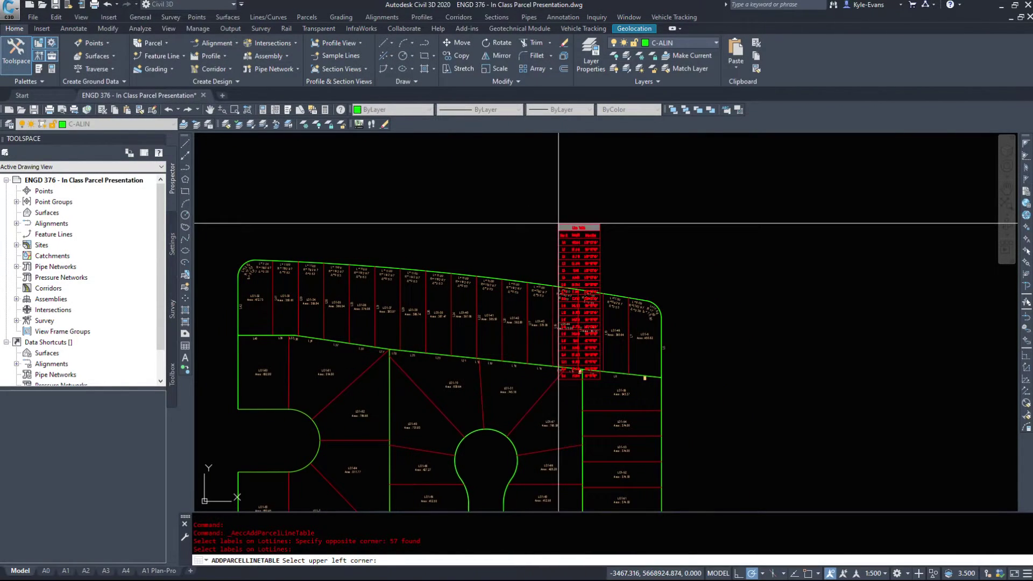
{"action": "left_click", "coordinate": [713, 218]}
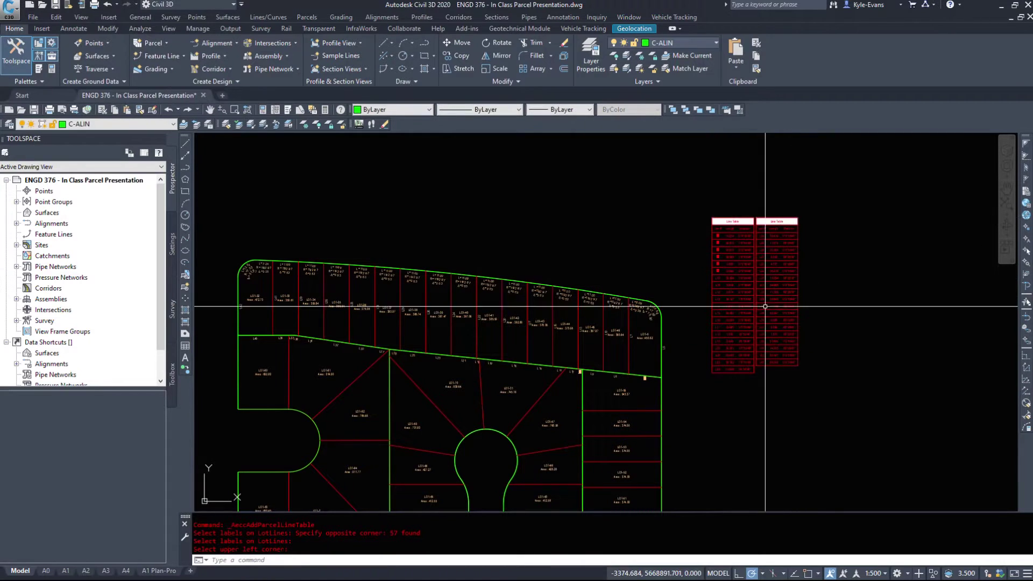
{"action": "key", "text": "Escape"}
Step: Examine the line tags along the northern row of lots and compare them with the entries in the line table
{"action": "scroll", "coordinate": [631, 380], "scroll_direction": "up", "scroll_amount": 4}
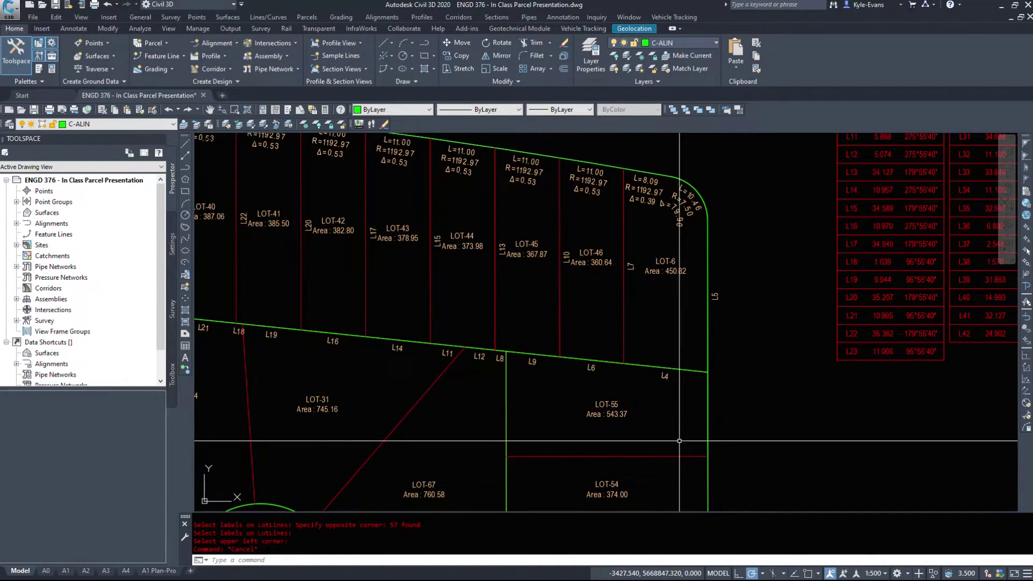
{"action": "scroll", "coordinate": [672, 377], "scroll_direction": "up", "scroll_amount": 1}
{"action": "middle_click_drag", "start_coordinate": [733, 287], "coordinate": [734, 415]}
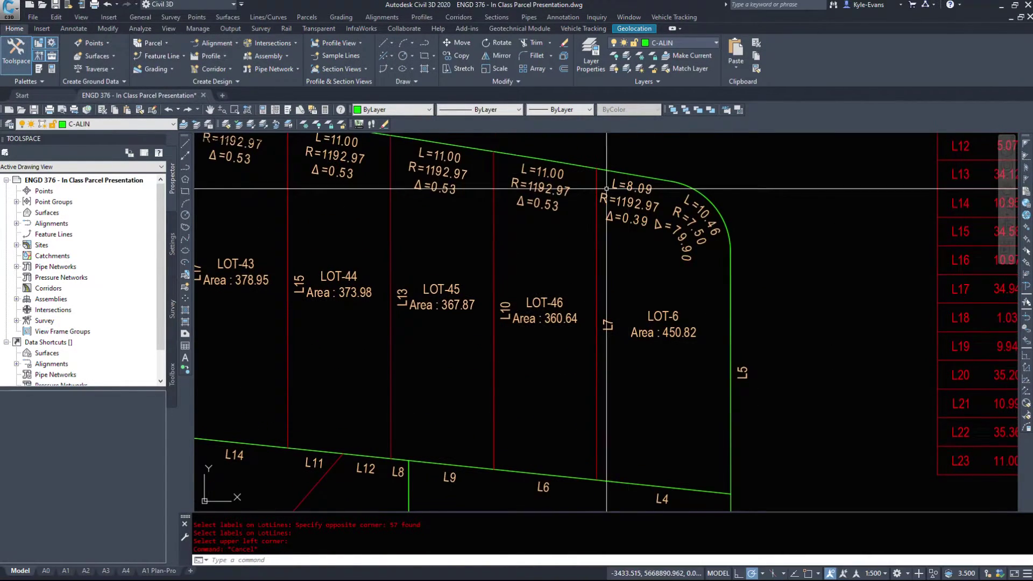
{"action": "middle_click_drag", "start_coordinate": [474, 196], "coordinate": [766, 279]}
{"action": "scroll", "coordinate": [597, 291], "scroll_direction": "down", "scroll_amount": 4}
{"action": "middle_click_drag", "start_coordinate": [236, 346], "coordinate": [474, 362]}
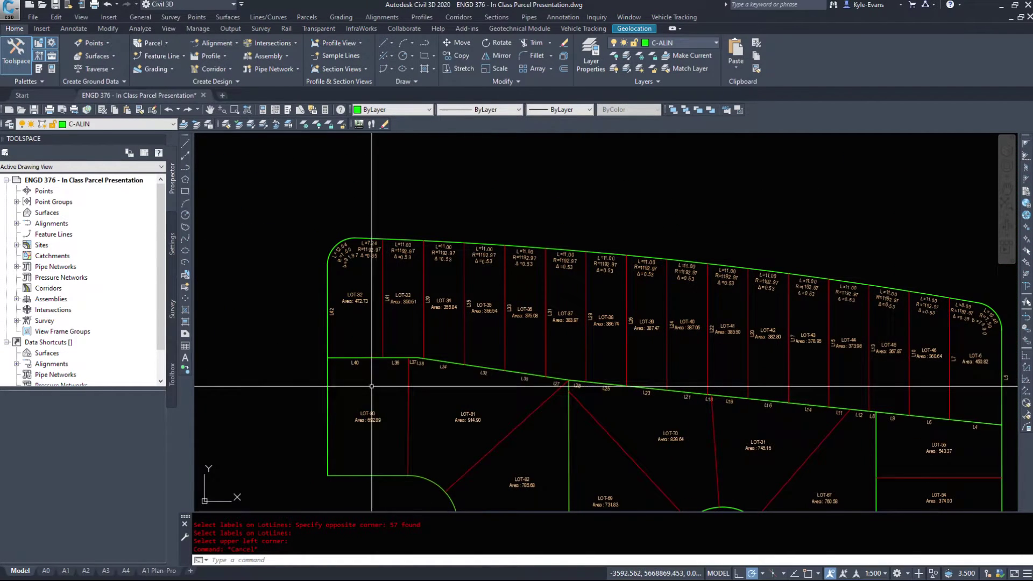
{"action": "scroll", "coordinate": [345, 293], "scroll_direction": "up", "scroll_amount": 2}
{"action": "middle_click_drag", "start_coordinate": [529, 339], "coordinate": [234, 298]}
{"action": "scroll", "coordinate": [237, 297], "scroll_direction": "down", "scroll_amount": 6}
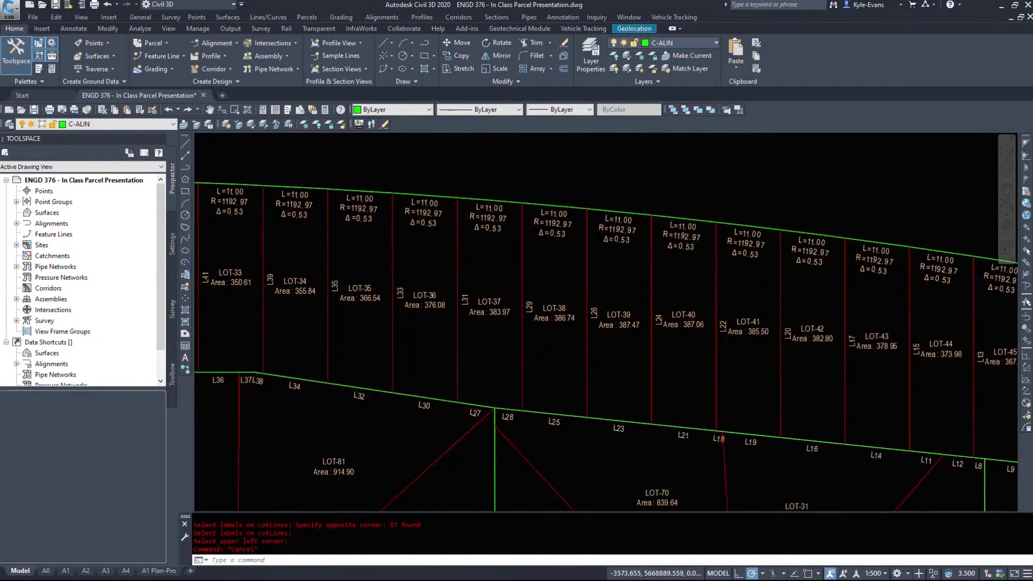
{"action": "middle_click_drag", "start_coordinate": [629, 350], "coordinate": [593, 292]}
{"action": "scroll", "coordinate": [530, 208], "scroll_direction": "up", "scroll_amount": 4}
{"action": "scroll", "coordinate": [478, 260], "scroll_direction": "up", "scroll_amount": 2}
{"action": "scroll", "coordinate": [478, 254], "scroll_direction": "down", "scroll_amount": 2}
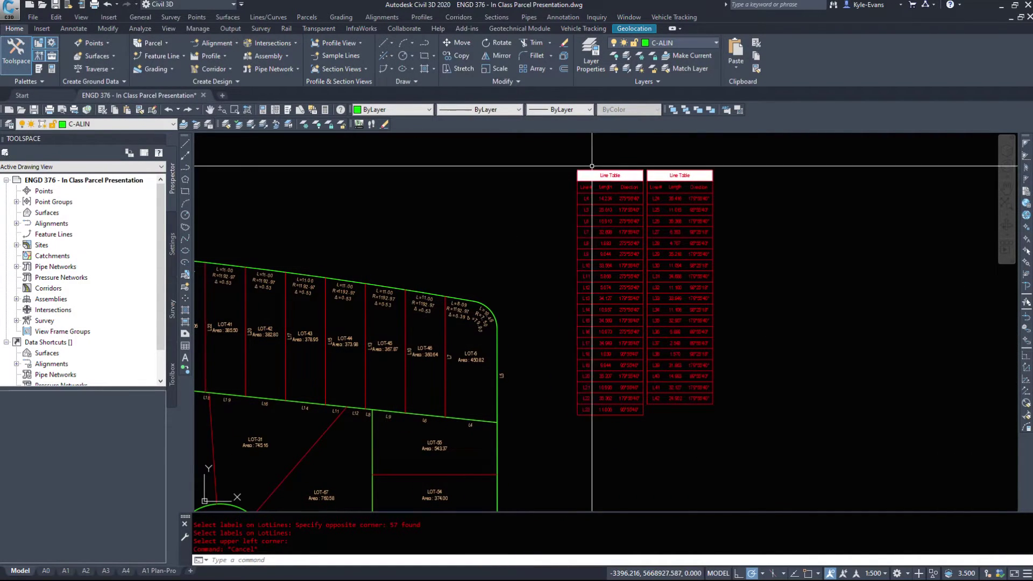
{"action": "middle_click_drag", "start_coordinate": [529, 192], "coordinate": [759, 205]}
{"action": "scroll", "coordinate": [759, 205], "scroll_direction": "down", "scroll_amount": 3}
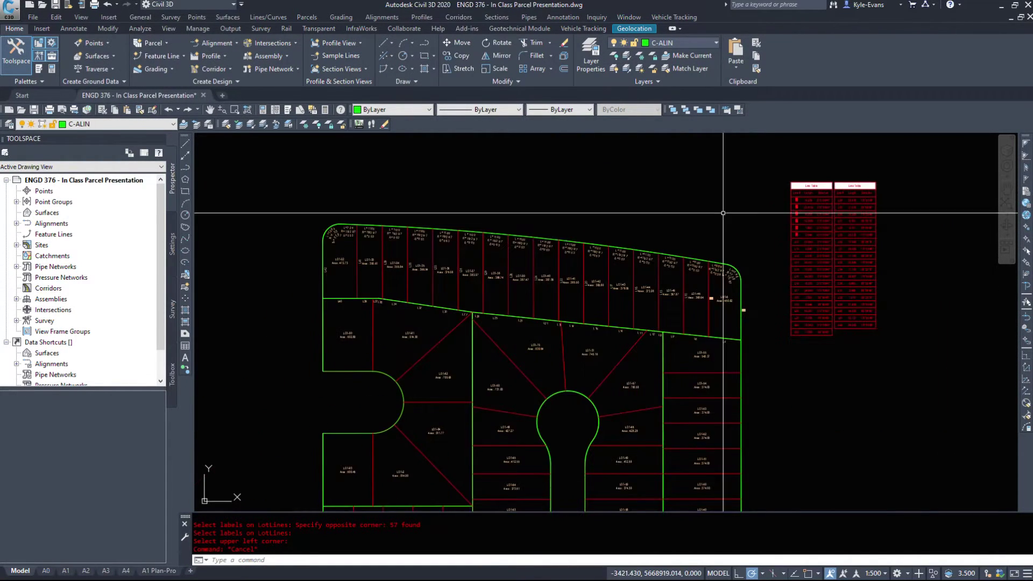
Step: Start renumbering the parcel tags and accept the table tag numbering settings with renumbering starting at 1 in increments of 1
{"action": "left_click", "coordinate": [305, 16]}
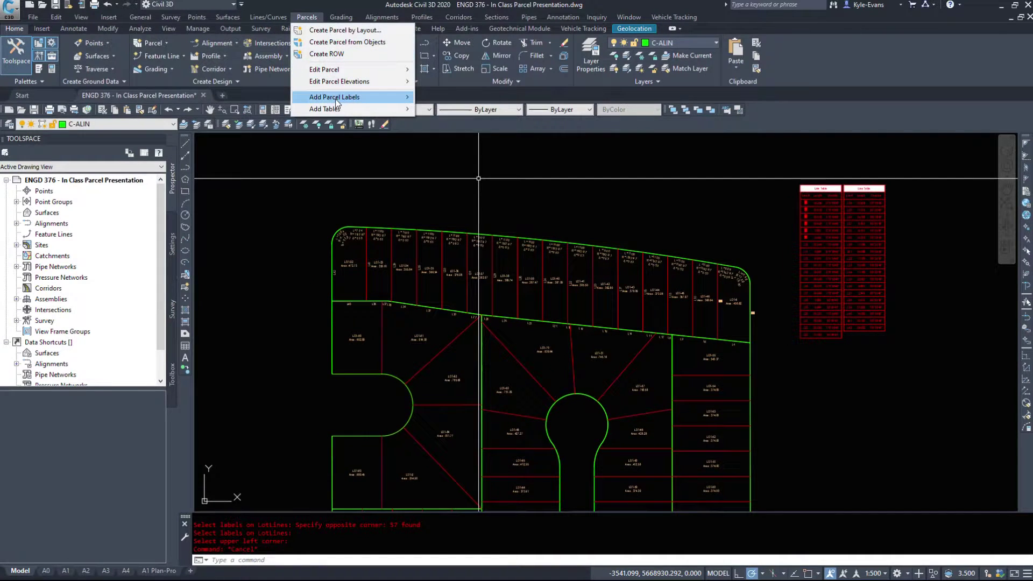
{"action": "mouse_move", "coordinate": [337, 100]}
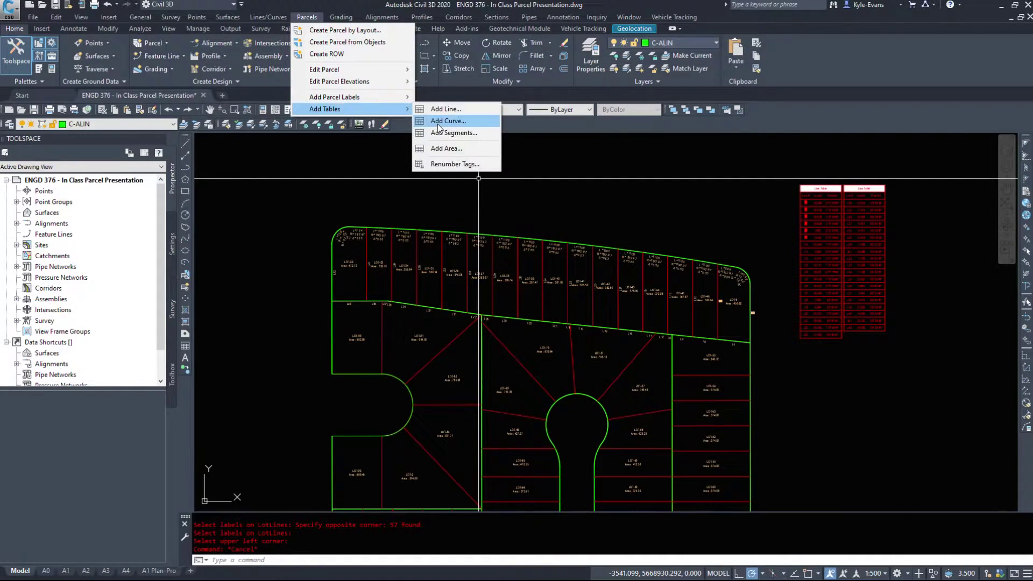
{"action": "left_click", "coordinate": [452, 164]}
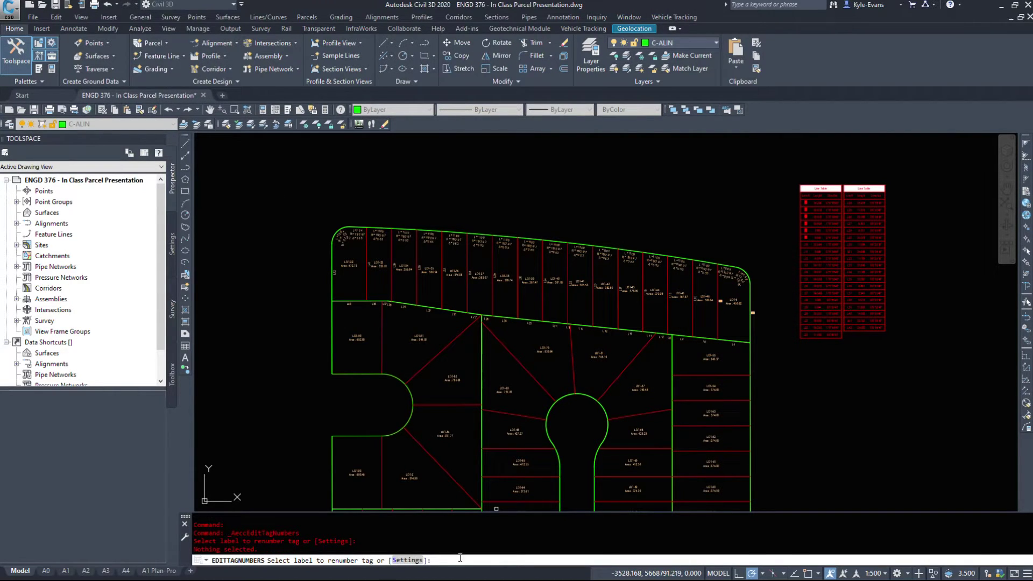
{"action": "type", "text": "S"}
{"action": "key", "text": "Return"}
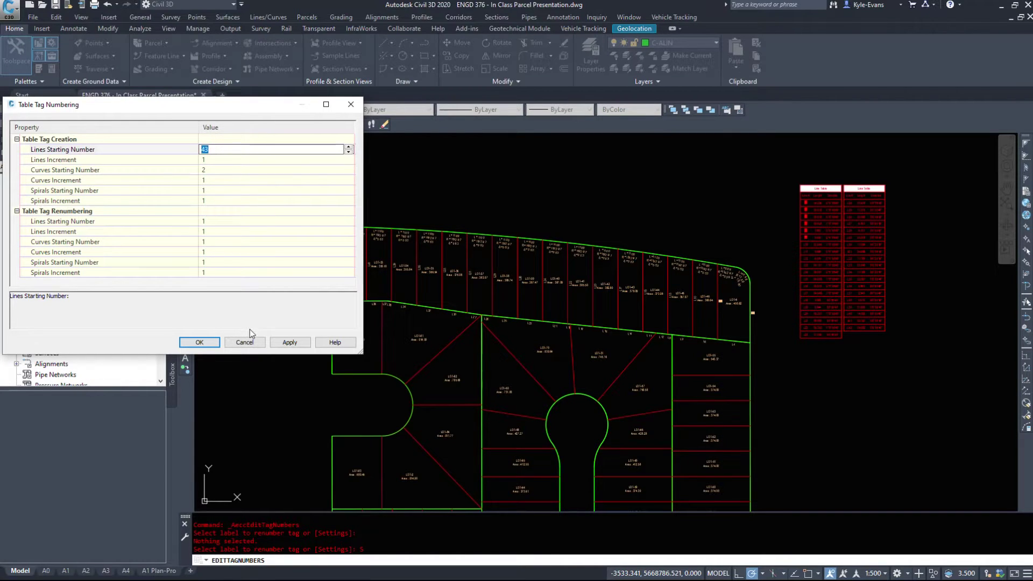
{"action": "left_click", "coordinate": [199, 342]}
Step: Renumber the tags on the west lines of LOT-32 to LOT-35 as L1 to L4, creating a duplicate for number 4
{"action": "scroll", "coordinate": [350, 272], "scroll_direction": "up", "scroll_amount": 7}
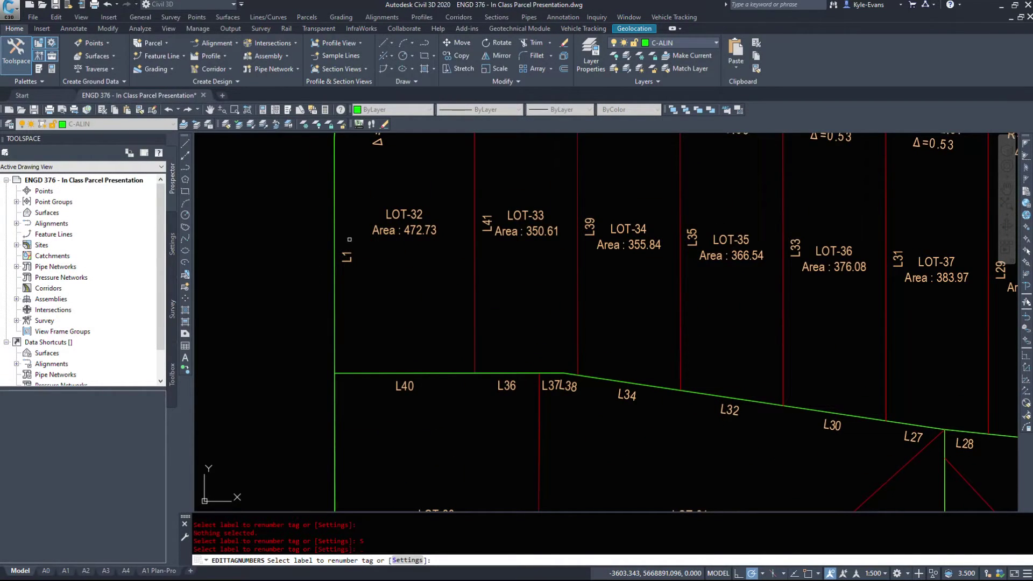
{"action": "scroll", "coordinate": [358, 193], "scroll_direction": "down", "scroll_amount": 3}
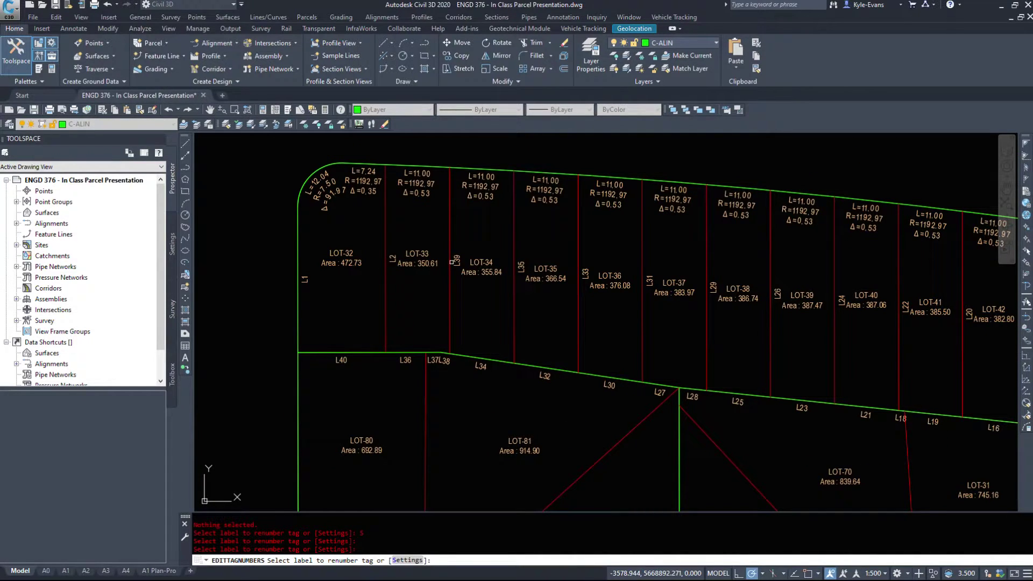
{"action": "left_click", "coordinate": [520, 268]}
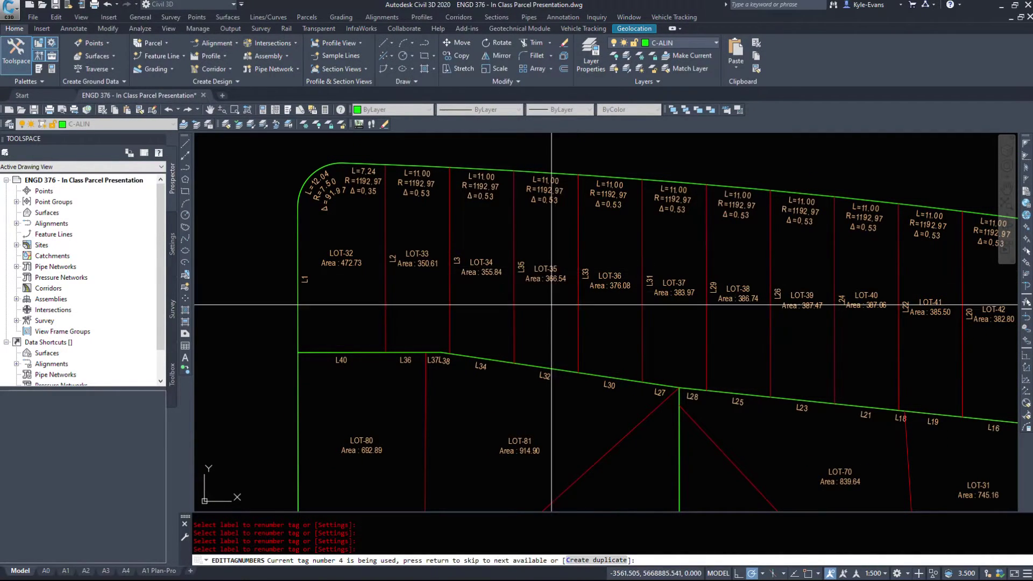
{"action": "left_click", "coordinate": [586, 561]}
{"action": "middle_click_drag", "start_coordinate": [564, 263], "coordinate": [208, 219]}
{"action": "scroll", "coordinate": [585, 274], "scroll_direction": "down", "scroll_amount": 4}
{"action": "key", "text": "Escape"}
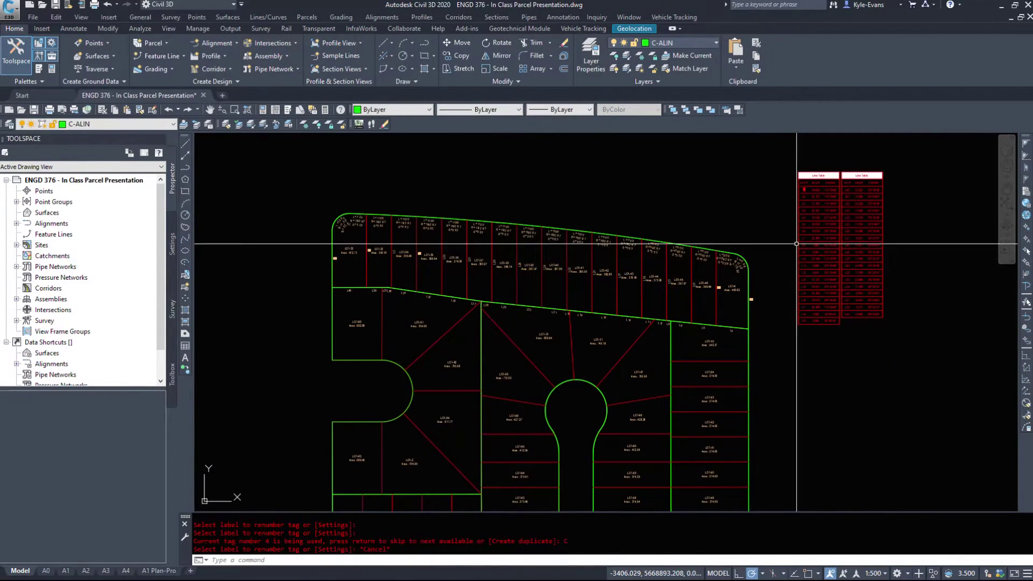
Step: Select all parcel segment labels similar to the tag on LOT-6's east line and erase them
{"action": "scroll", "coordinate": [839, 210], "scroll_direction": "up", "scroll_amount": 6}
{"action": "scroll", "coordinate": [753, 248], "scroll_direction": "down", "scroll_amount": 4}
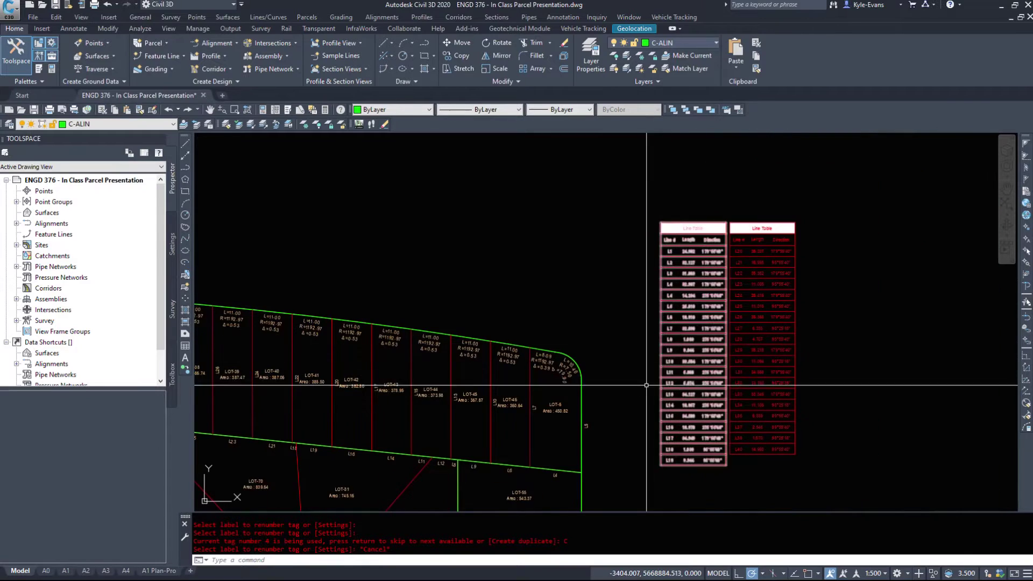
{"action": "left_click", "coordinate": [630, 369]}
{"action": "right_click", "coordinate": [667, 363]}
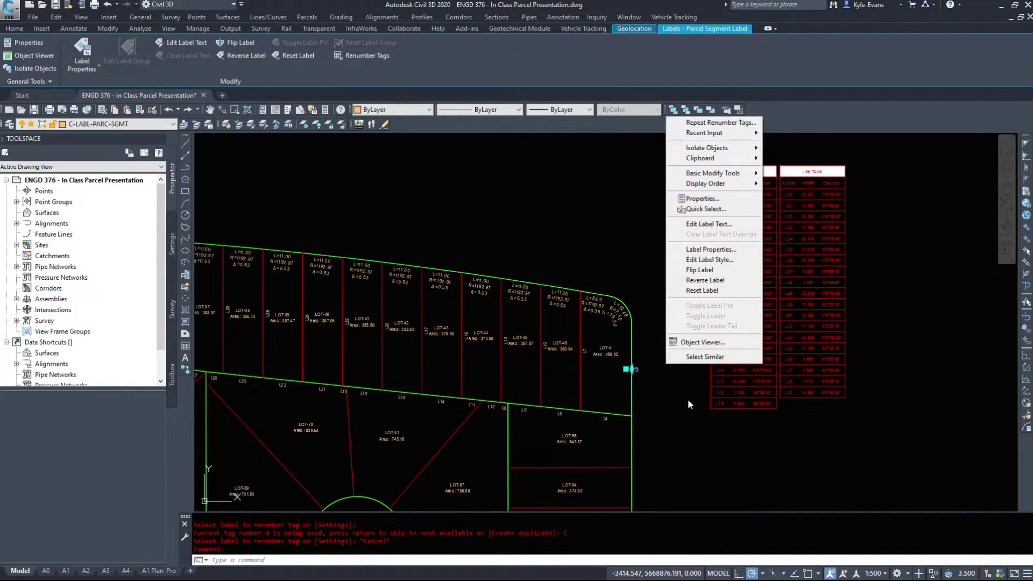
{"action": "left_click", "coordinate": [705, 356]}
{"action": "key", "text": "Delete"}
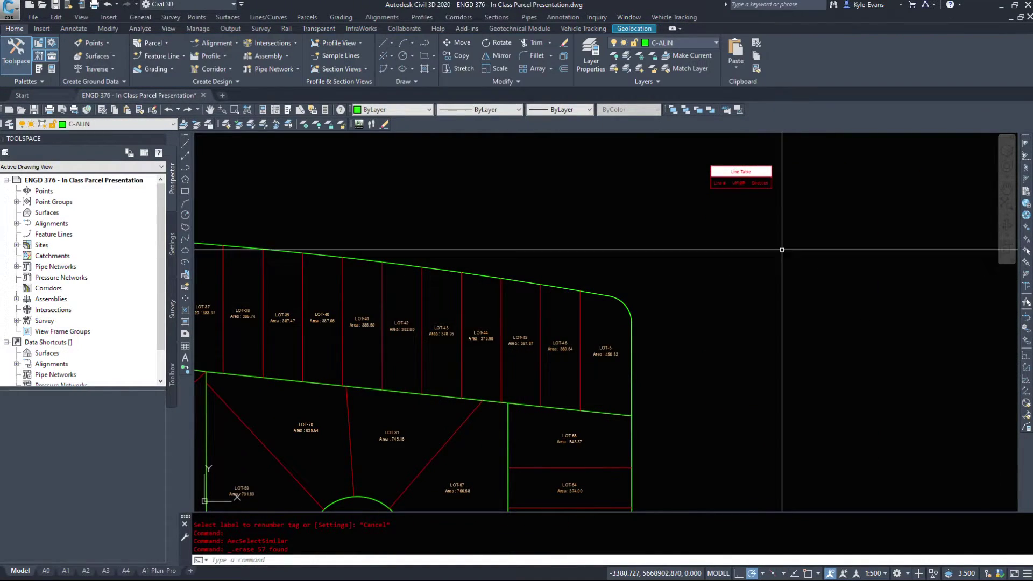
Step: Erase the leftover line tables beside the northern row of lots
{"action": "scroll", "coordinate": [347, 209], "scroll_direction": "down", "scroll_amount": 5}
{"action": "left_click", "coordinate": [864, 290]}
{"action": "left_click", "coordinate": [789, 243]}
{"action": "key", "text": "Delete"}
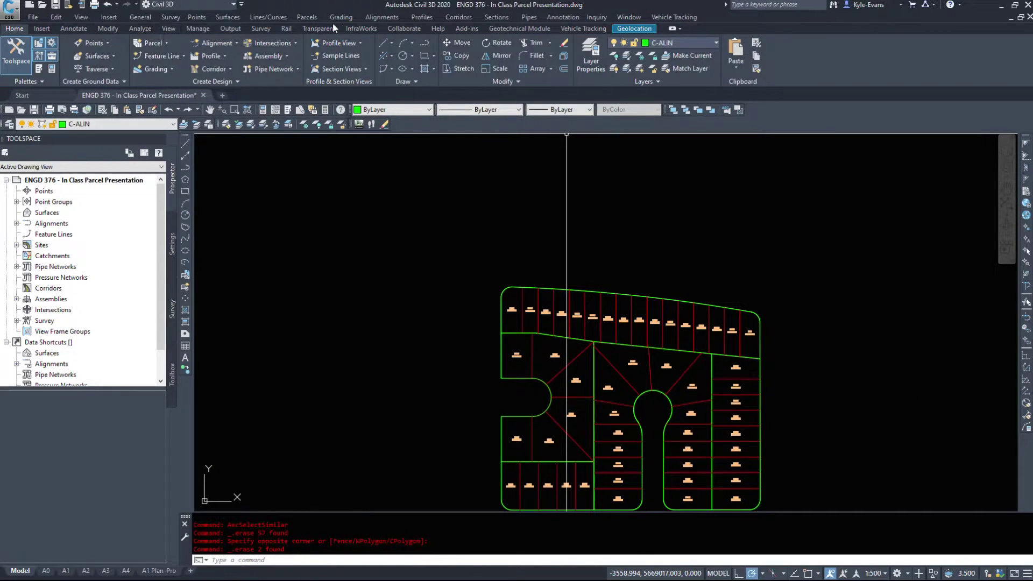
Step: Add multiple-segment labels in the clockwise direction to LOT-32 through LOT-40
{"action": "left_click", "coordinate": [308, 15]}
{"action": "mouse_move", "coordinate": [338, 101]}
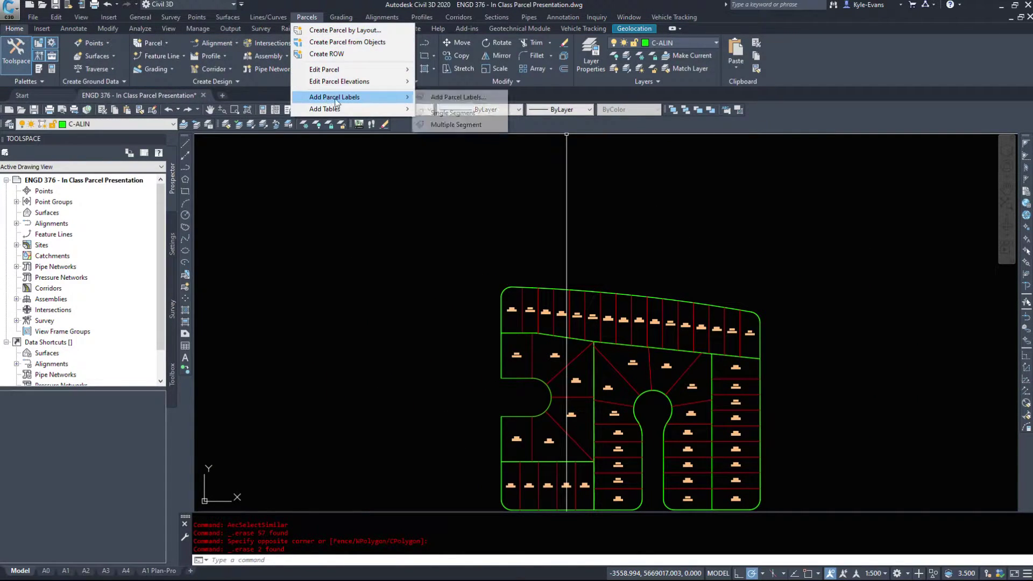
{"action": "left_click", "coordinate": [458, 133]}
{"action": "scroll", "coordinate": [532, 277], "scroll_direction": "up", "scroll_amount": 4}
{"action": "left_click", "coordinate": [484, 311]}
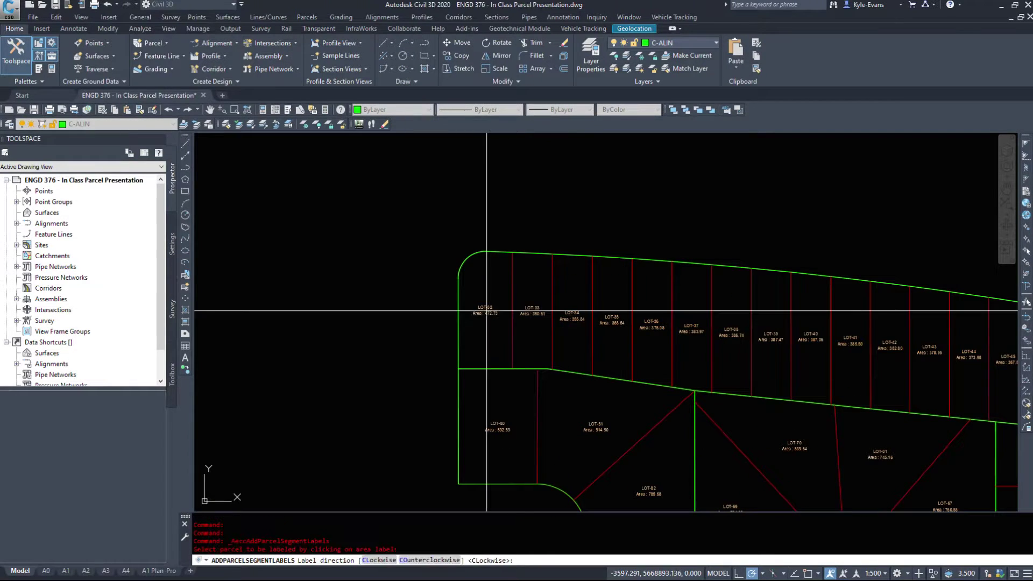
{"action": "key", "text": "Return"}
{"action": "left_click", "coordinate": [531, 314]}
{"action": "key", "text": "Return"}
{"action": "left_click", "coordinate": [572, 317]}
{"action": "key", "text": "Return"}
{"action": "left_click", "coordinate": [612, 321]}
{"action": "key", "text": "Return"}
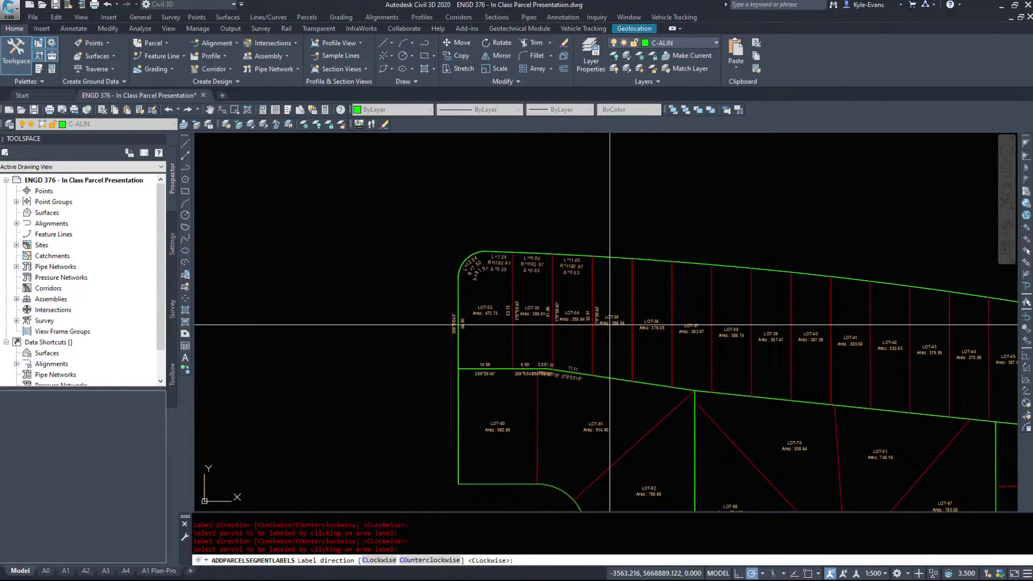
{"action": "left_click", "coordinate": [654, 326]}
{"action": "key", "text": "Return"}
{"action": "left_click", "coordinate": [691, 329]}
{"action": "key", "text": "Return"}
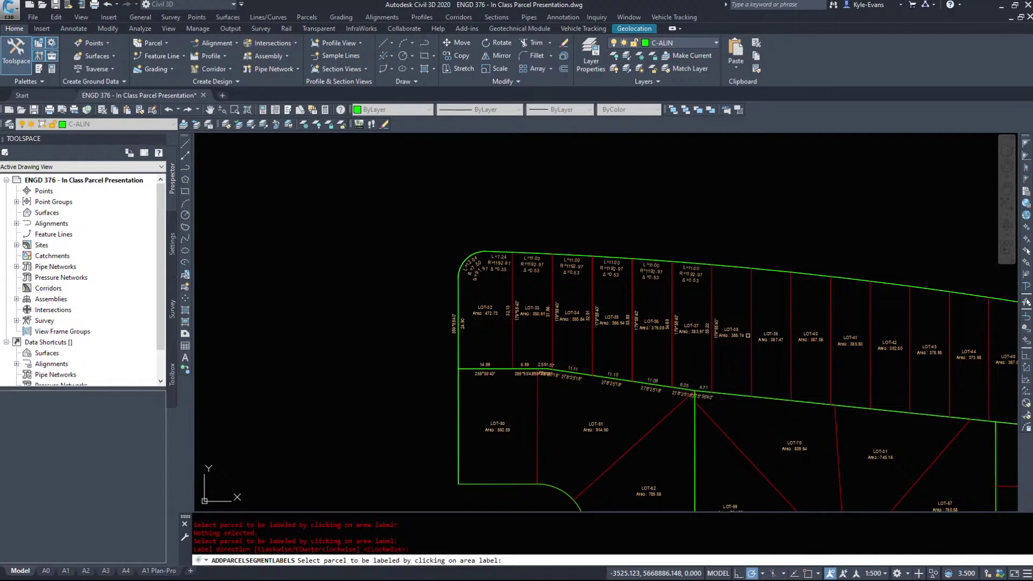
{"action": "left_click", "coordinate": [739, 333]}
{"action": "key", "text": "Return"}
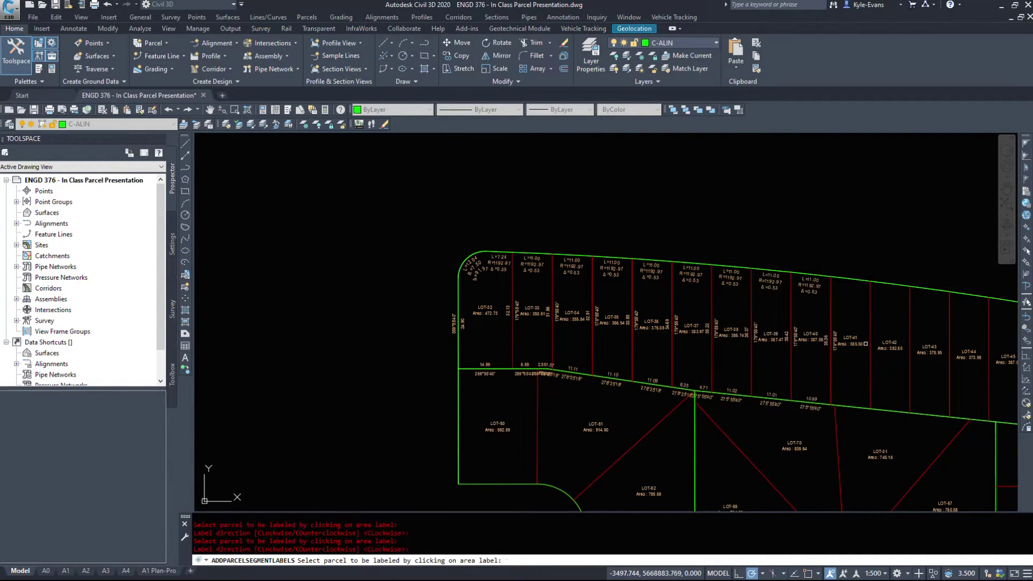
Step: Add clockwise segment labels to LOT-41 through LOT-46 and LOT-6, completing the northern row
{"action": "middle_click_drag", "start_coordinate": [876, 345], "coordinate": [285, 203]}
{"action": "left_click", "coordinate": [258, 200]}
{"action": "key", "text": "Return"}
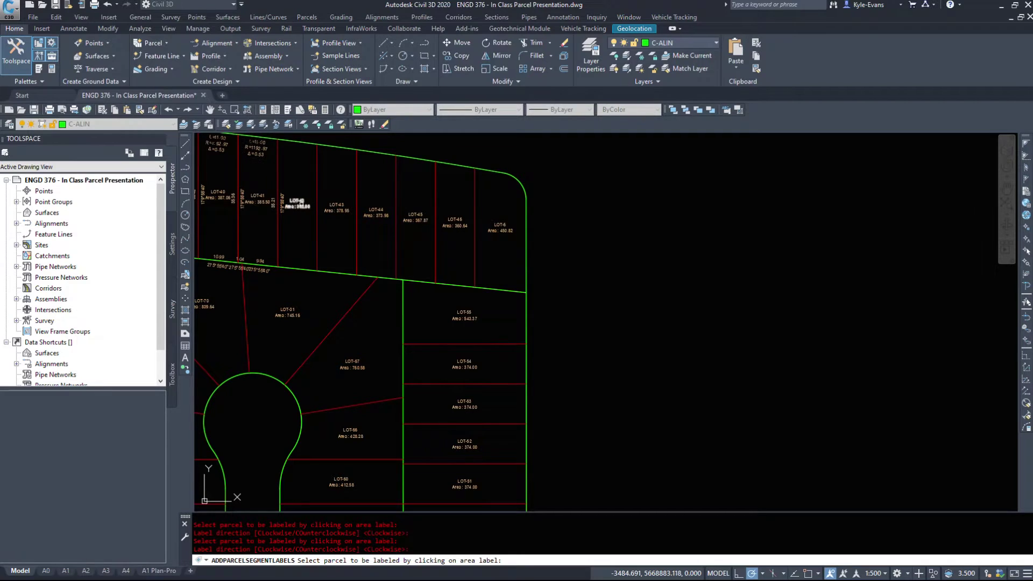
{"action": "left_click", "coordinate": [299, 203]}
{"action": "key", "text": "Return"}
{"action": "left_click", "coordinate": [339, 211]}
{"action": "key", "text": "Return"}
{"action": "left_click", "coordinate": [376, 213]}
{"action": "key", "text": "Return"}
{"action": "left_click", "coordinate": [415, 217]}
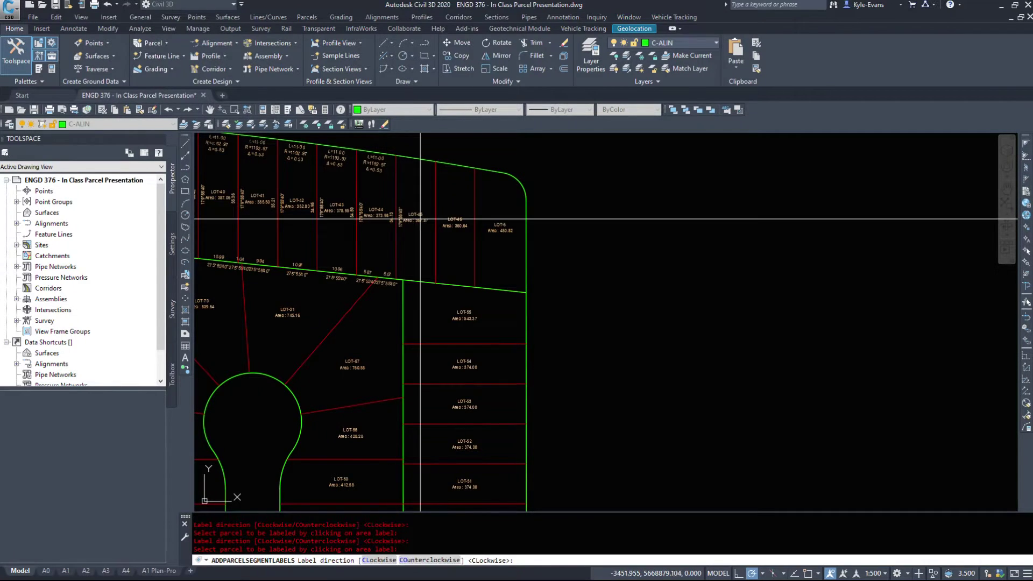
{"action": "key", "text": "Return"}
{"action": "left_click", "coordinate": [467, 228]}
{"action": "key", "text": "Return"}
{"action": "left_click", "coordinate": [506, 230]}
{"action": "key", "text": "Return"}
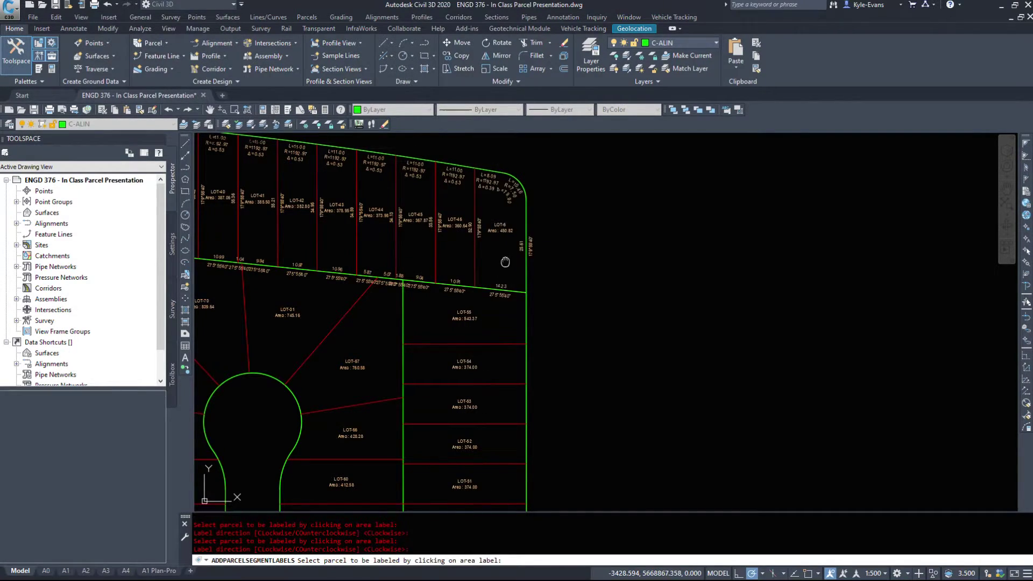
{"action": "middle_click_drag", "start_coordinate": [517, 239], "coordinate": [754, 249]}
{"action": "key", "text": "Return"}
Step: In the parcel labels' table tag numbering, set the tag creation starting numbers for lines and curves to 1
{"action": "scroll", "coordinate": [619, 236], "scroll_direction": "down", "scroll_amount": 2}
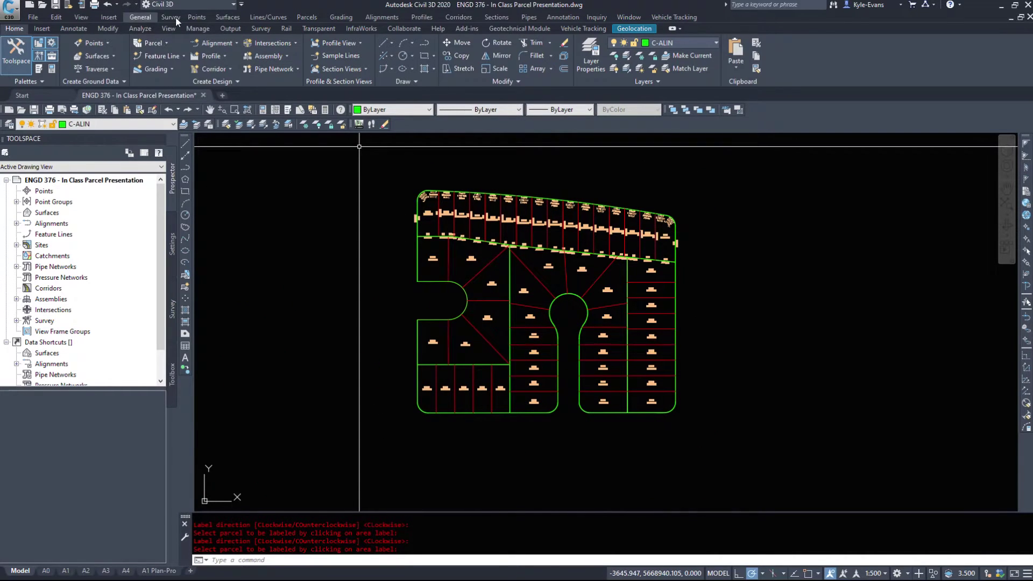
{"action": "left_click", "coordinate": [307, 17]}
{"action": "mouse_move", "coordinate": [351, 98]}
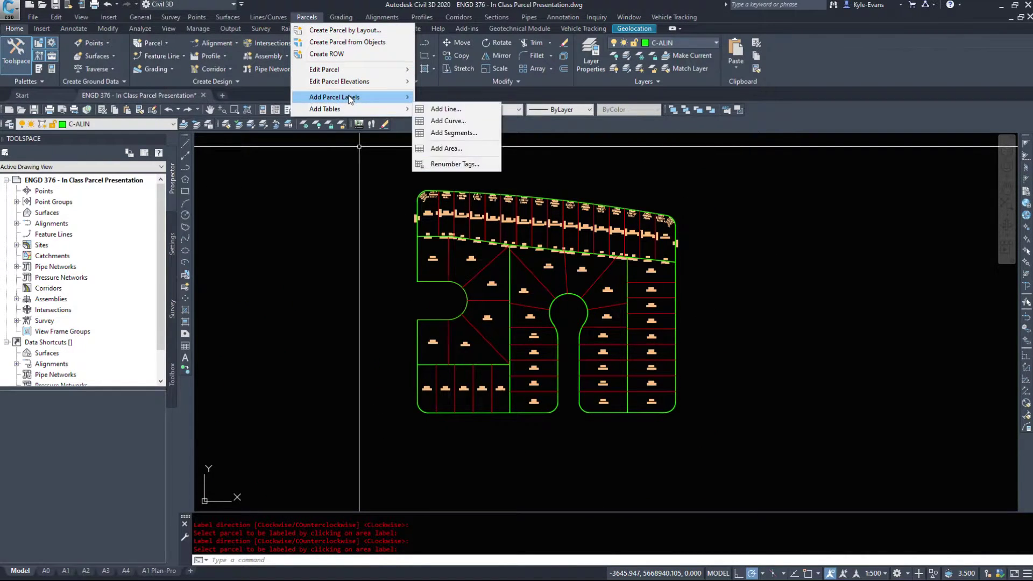
{"action": "left_click", "coordinate": [469, 102]}
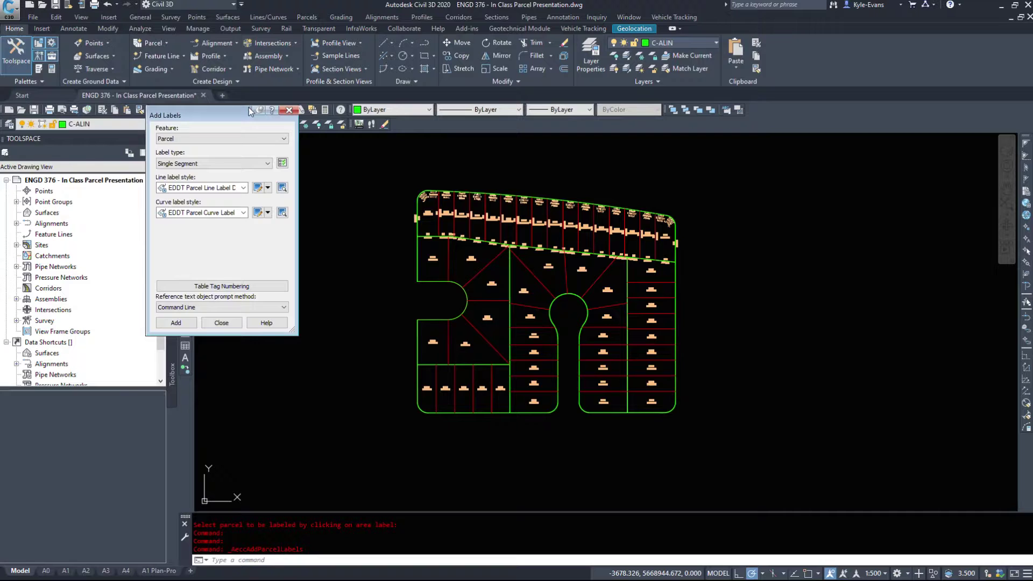
{"action": "left_click_drag", "start_coordinate": [249, 108], "coordinate": [297, 112]}
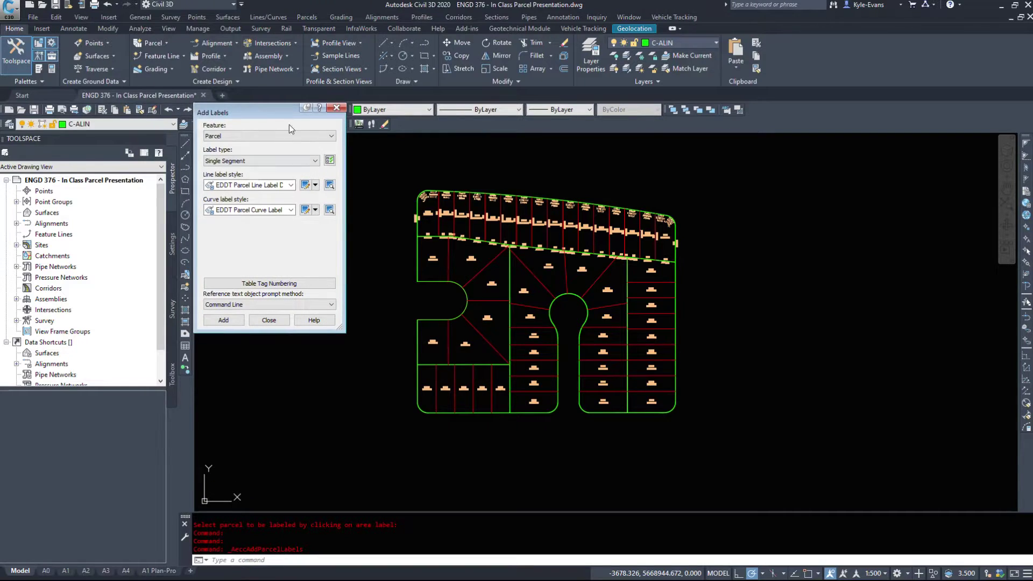
{"action": "left_click", "coordinate": [273, 284]}
{"action": "left_click", "coordinate": [224, 150]}
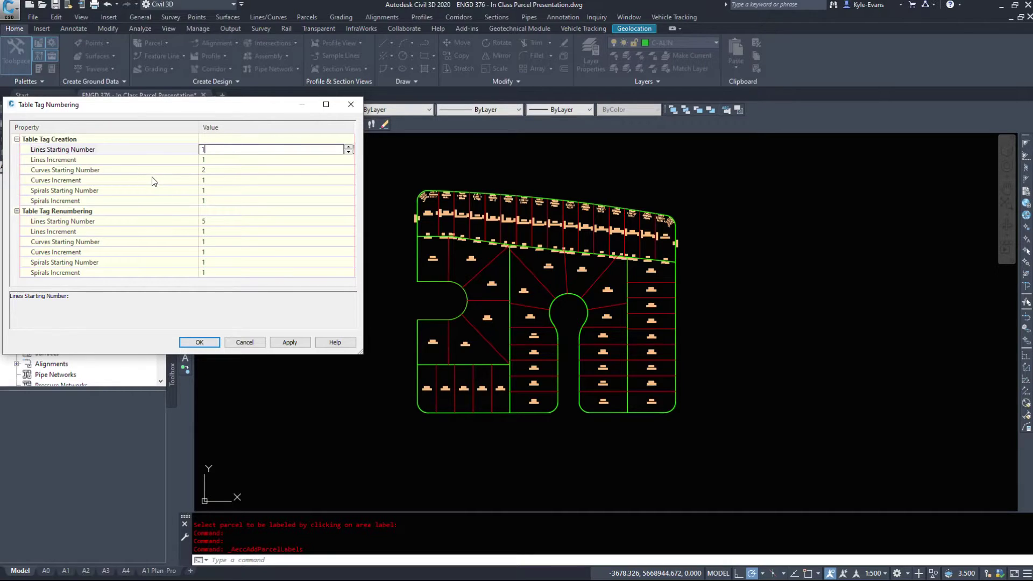
{"action": "left_click", "coordinate": [234, 169]}
Step: Set the lines starting number for table tag renumbering to 1
{"action": "left_click", "coordinate": [111, 222]}
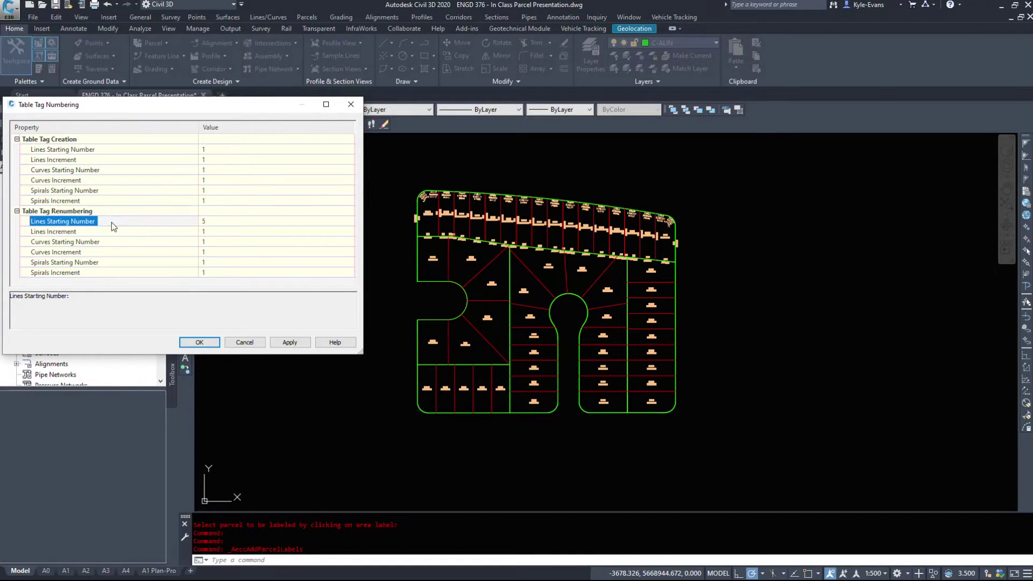
{"action": "left_click", "coordinate": [251, 221]}
{"action": "type", "text": "1"}
{"action": "left_click", "coordinate": [166, 237]}
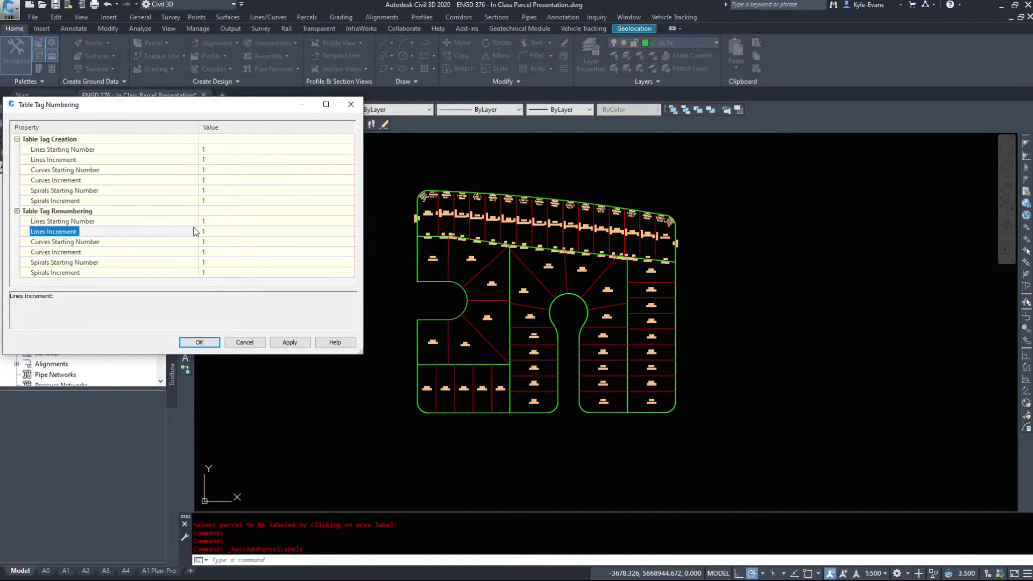
Step: Create a dynamic parcel segment table from all northern-row segment labels, converting their styles to tag mode, and place it east of the lots
{"action": "left_click", "coordinate": [199, 342]}
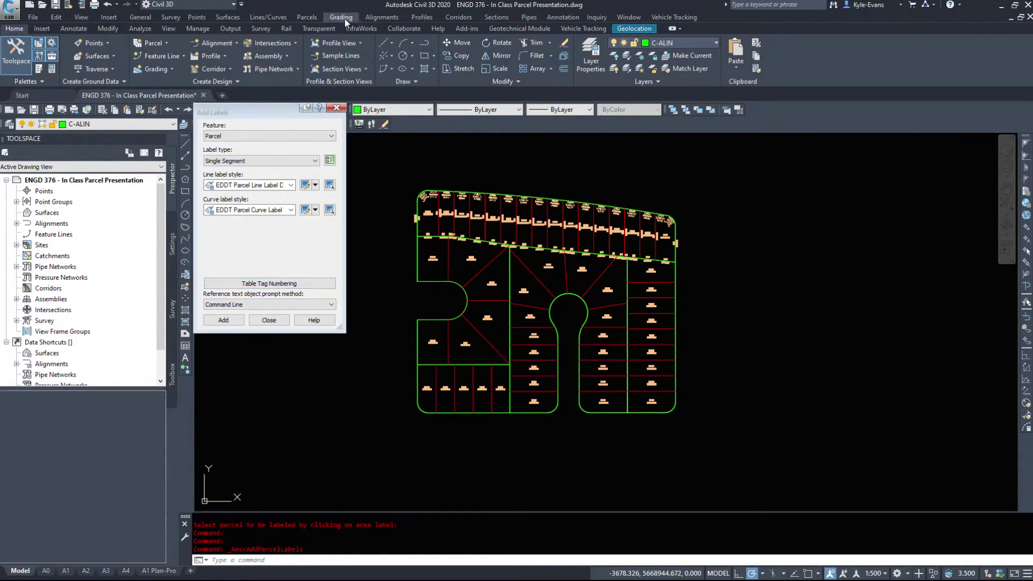
{"action": "left_click", "coordinate": [304, 17]}
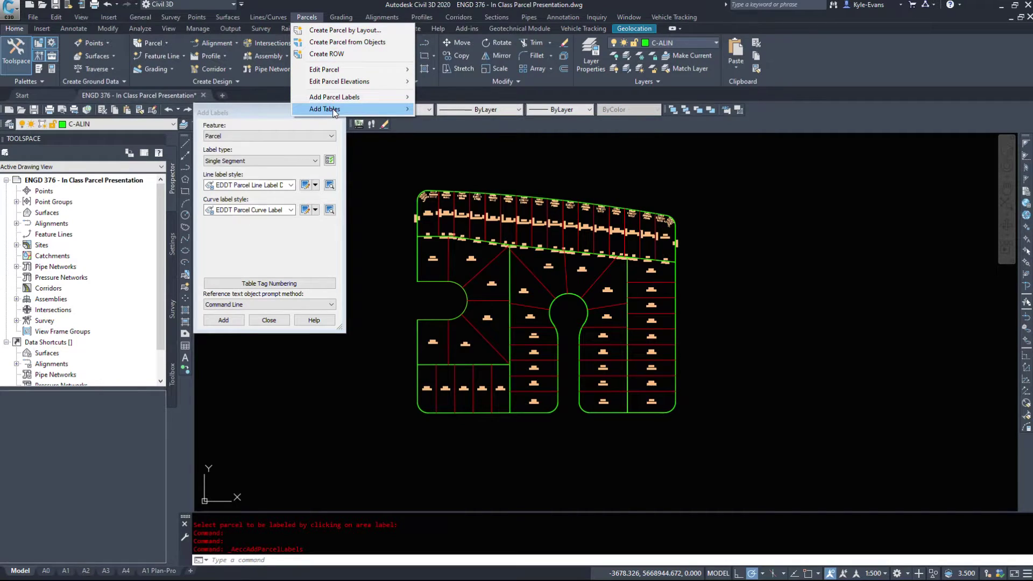
{"action": "mouse_move", "coordinate": [334, 109]}
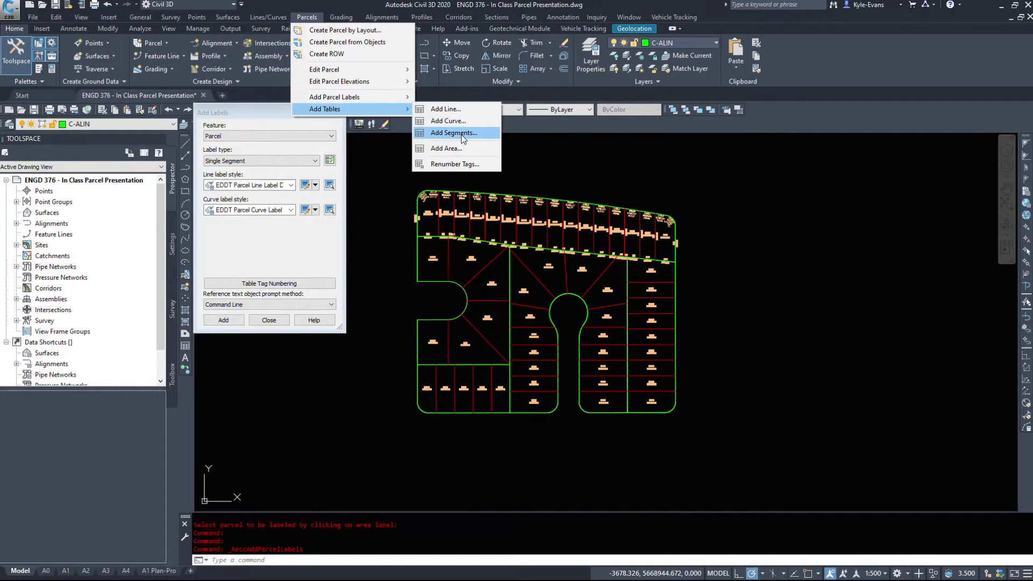
{"action": "left_click", "coordinate": [459, 133]}
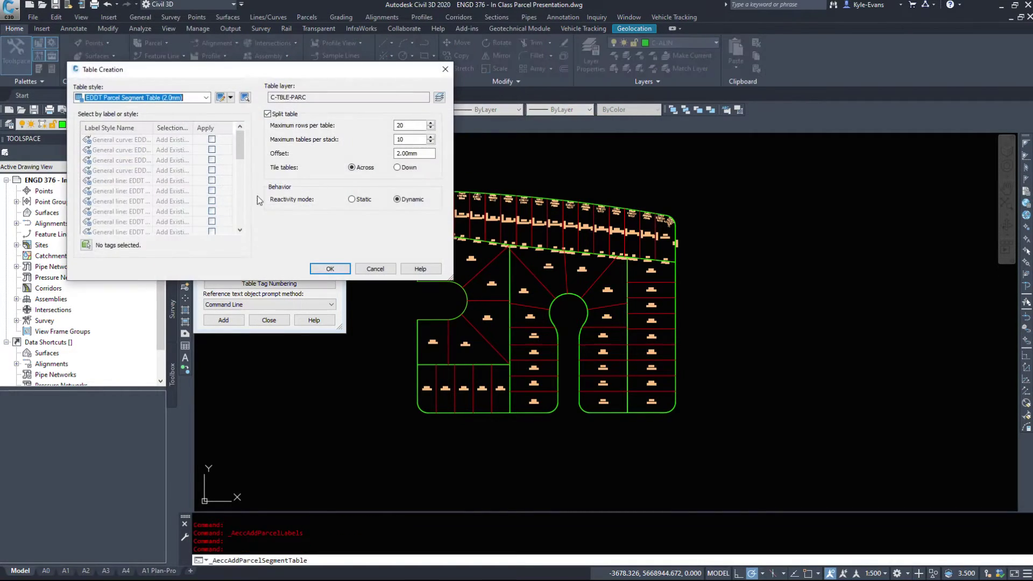
{"action": "left_click", "coordinate": [86, 245]}
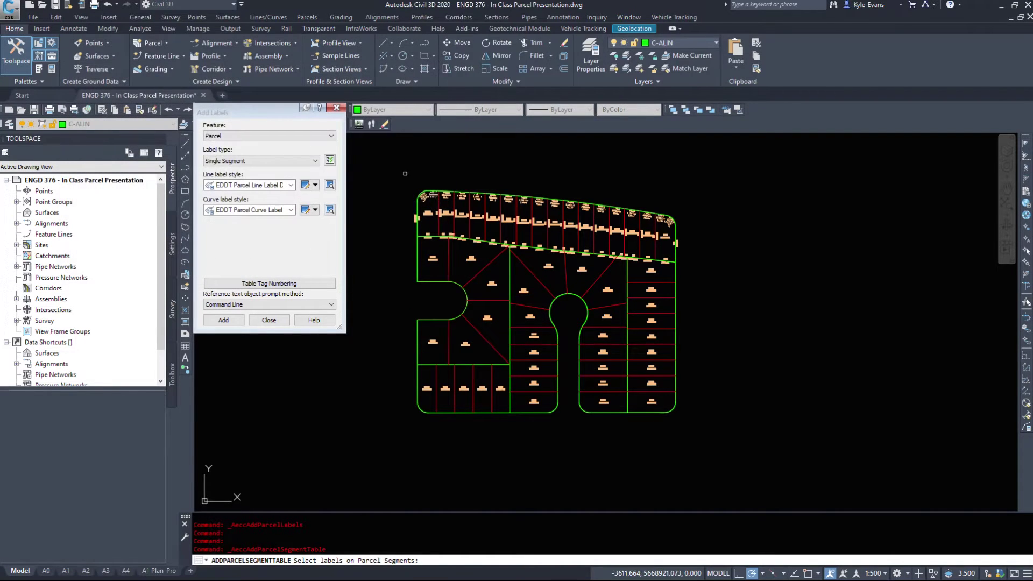
{"action": "left_click", "coordinate": [394, 173]}
{"action": "left_click", "coordinate": [723, 288]}
{"action": "key", "text": "Return"}
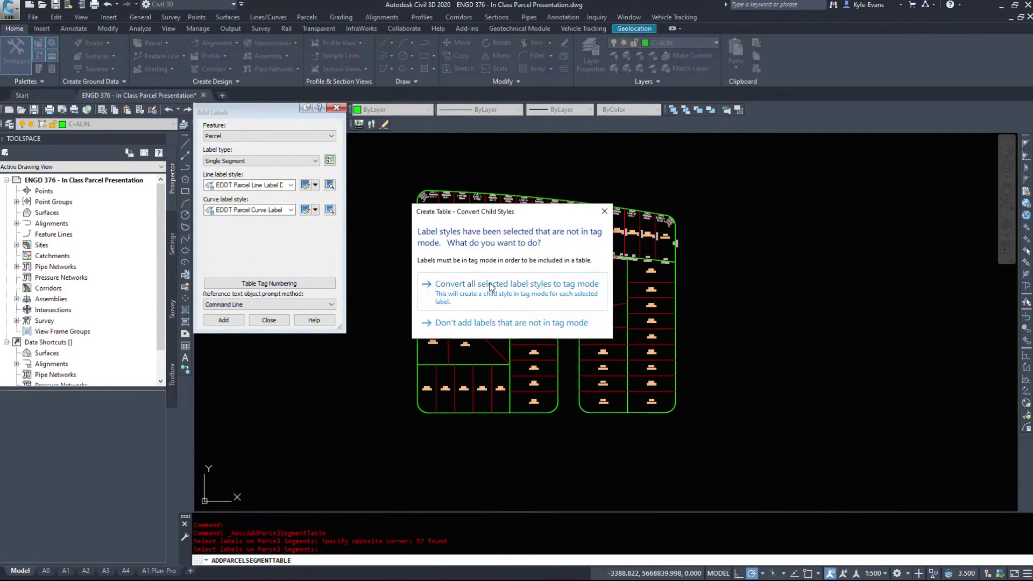
{"action": "left_click", "coordinate": [495, 288]}
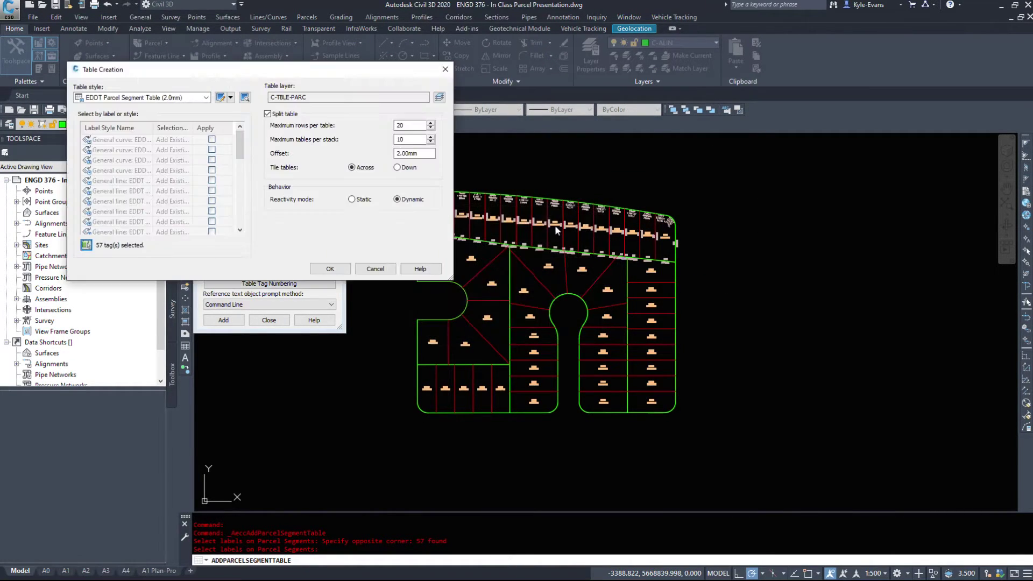
{"action": "left_click", "coordinate": [341, 269]}
{"action": "left_click", "coordinate": [724, 195]}
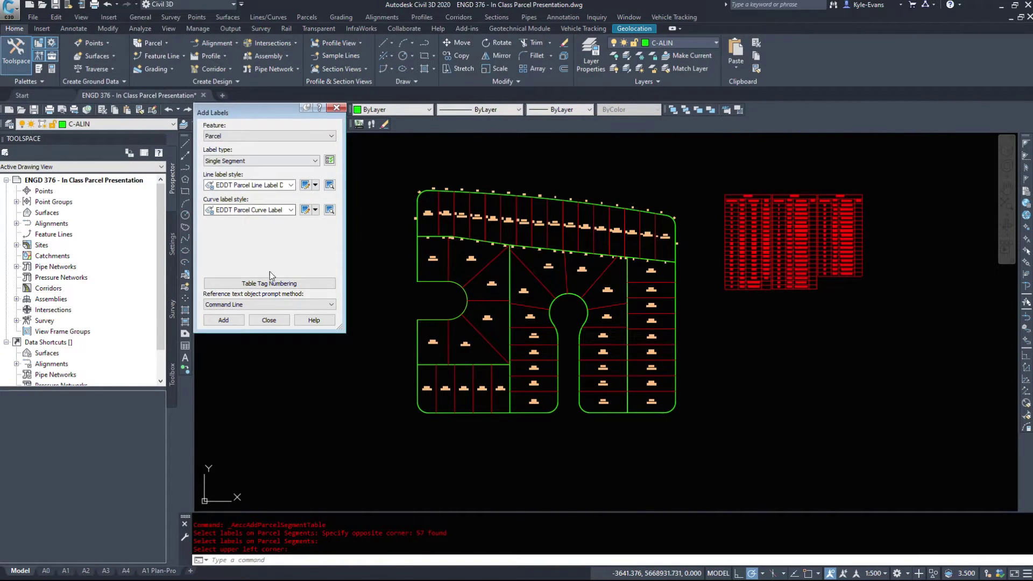
Step: Inspect the line and curve tags around LOT-32 and the segment table, and open the table's style for editing
{"action": "scroll", "coordinate": [418, 222], "scroll_direction": "up", "scroll_amount": 6}
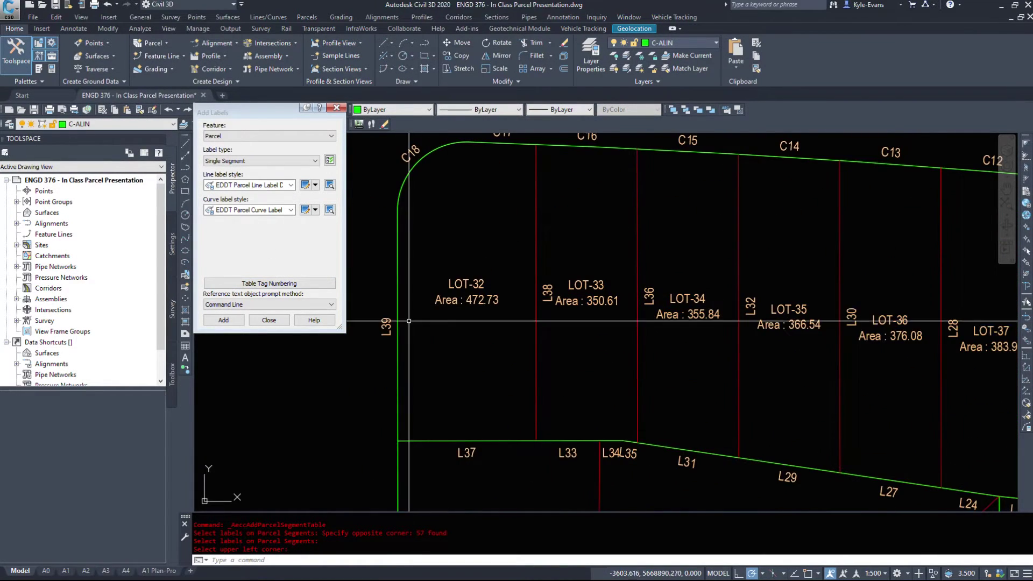
{"action": "middle_click_drag", "start_coordinate": [890, 357], "coordinate": [480, 318]}
{"action": "scroll", "coordinate": [480, 340], "scroll_direction": "down", "scroll_amount": 5}
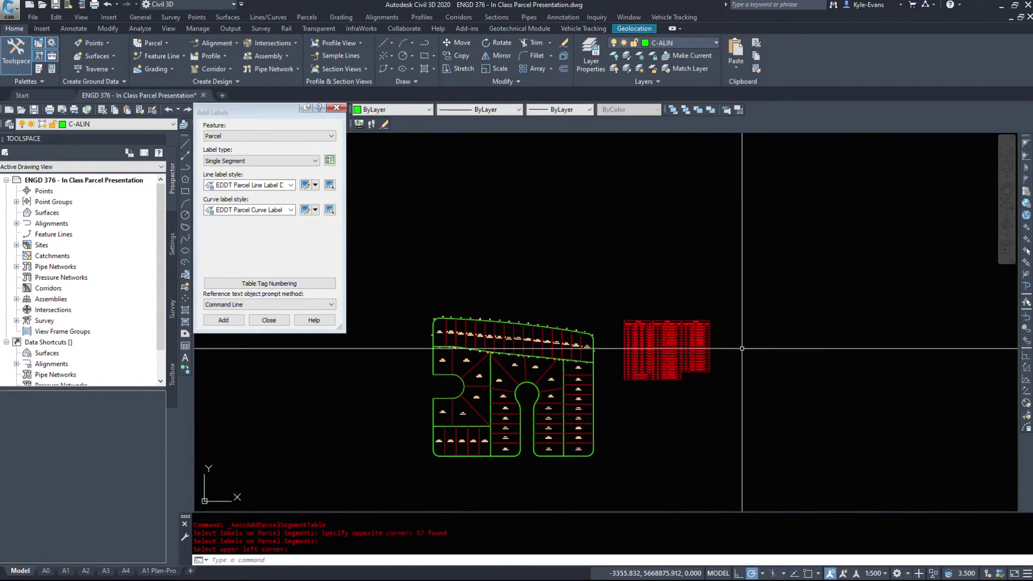
{"action": "scroll", "coordinate": [640, 330], "scroll_direction": "up", "scroll_amount": 10}
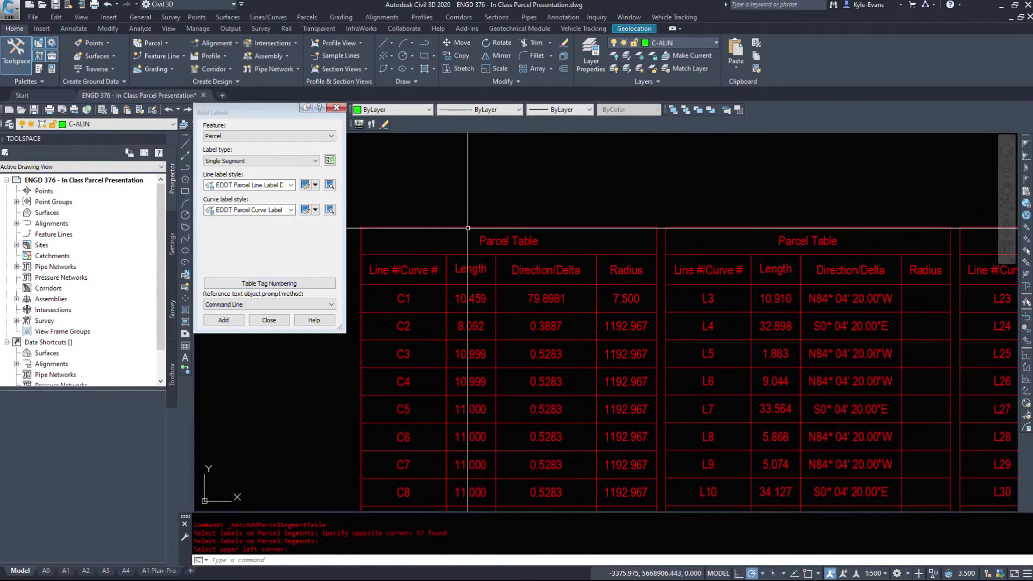
{"action": "left_click", "coordinate": [500, 250]}
{"action": "right_click", "coordinate": [466, 226]}
{"action": "left_click", "coordinate": [508, 341]}
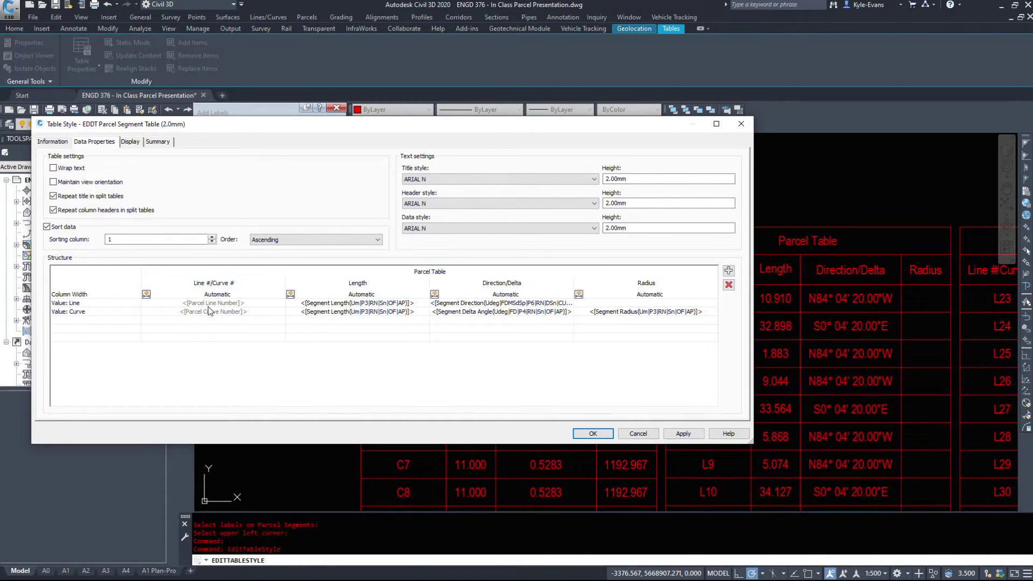
Step: Review the properties available for the Radius column's curve value, and cancel out of the column contents and table style
{"action": "left_click", "coordinate": [648, 293]}
{"action": "double_click", "coordinate": [617, 311]}
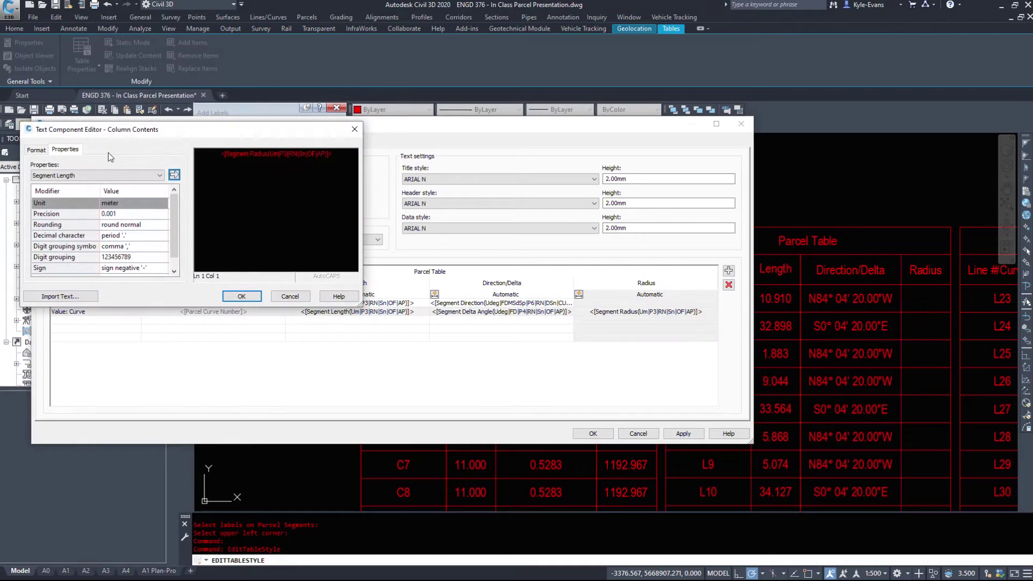
{"action": "left_click", "coordinate": [99, 177]}
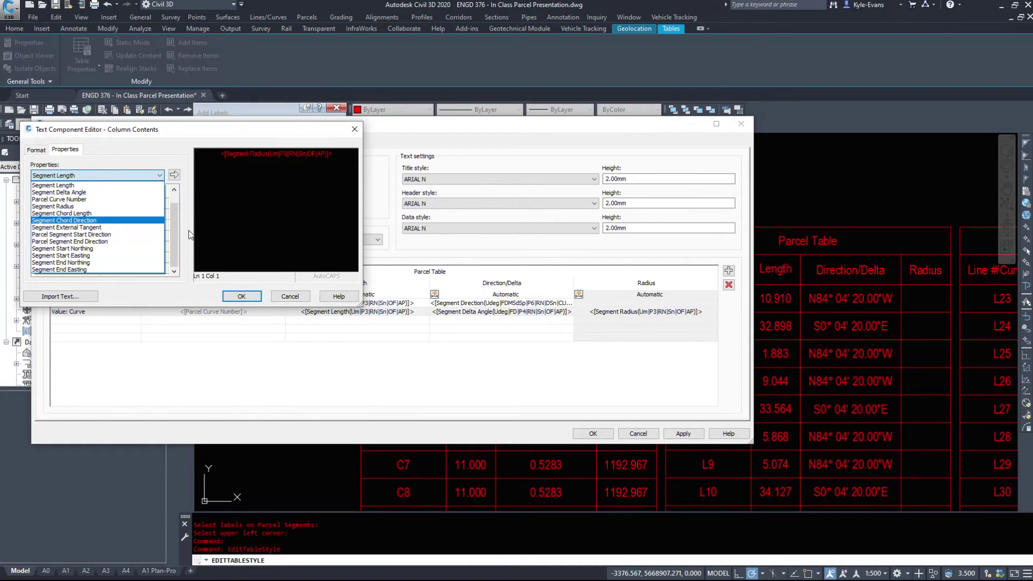
{"action": "left_click", "coordinate": [286, 298]}
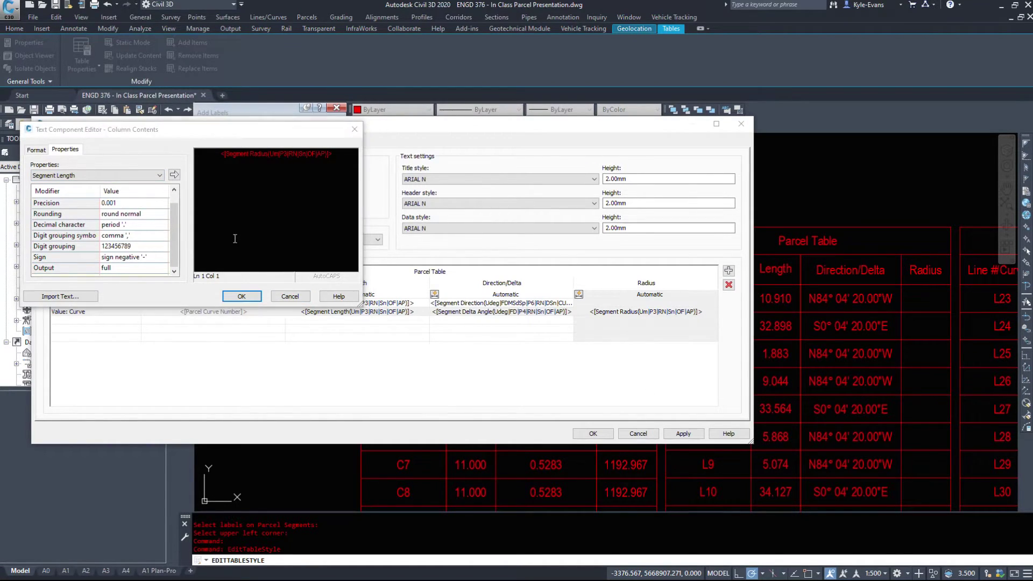
{"action": "left_click", "coordinate": [289, 300]}
{"action": "left_click", "coordinate": [637, 434]}
{"action": "key", "text": "Escape"}
Step: Compare the line and curve tags around LOT-6 and its neighbours with the entries in the segment table
{"action": "scroll", "coordinate": [728, 357], "scroll_direction": "down", "scroll_amount": 4}
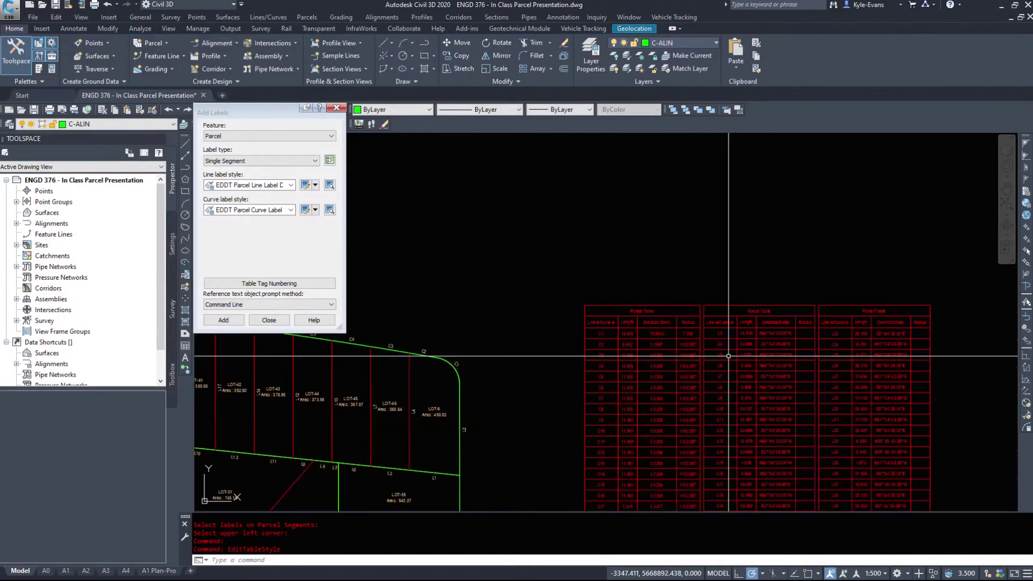
{"action": "scroll", "coordinate": [427, 316], "scroll_direction": "up", "scroll_amount": 3}
{"action": "middle_click_drag", "start_coordinate": [755, 439], "coordinate": [375, 123]}
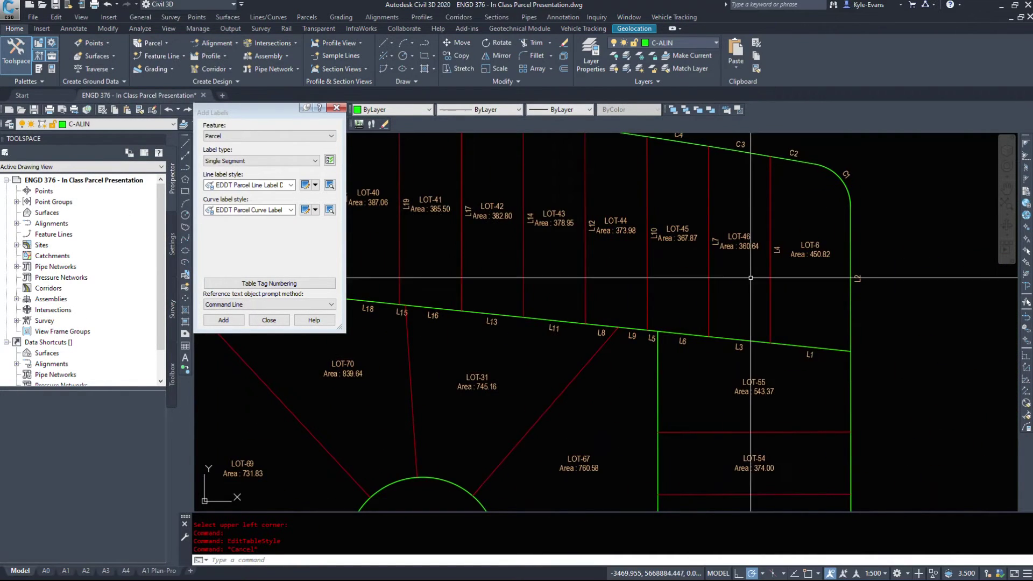
{"action": "middle_click_drag", "start_coordinate": [753, 295], "coordinate": [501, 360]}
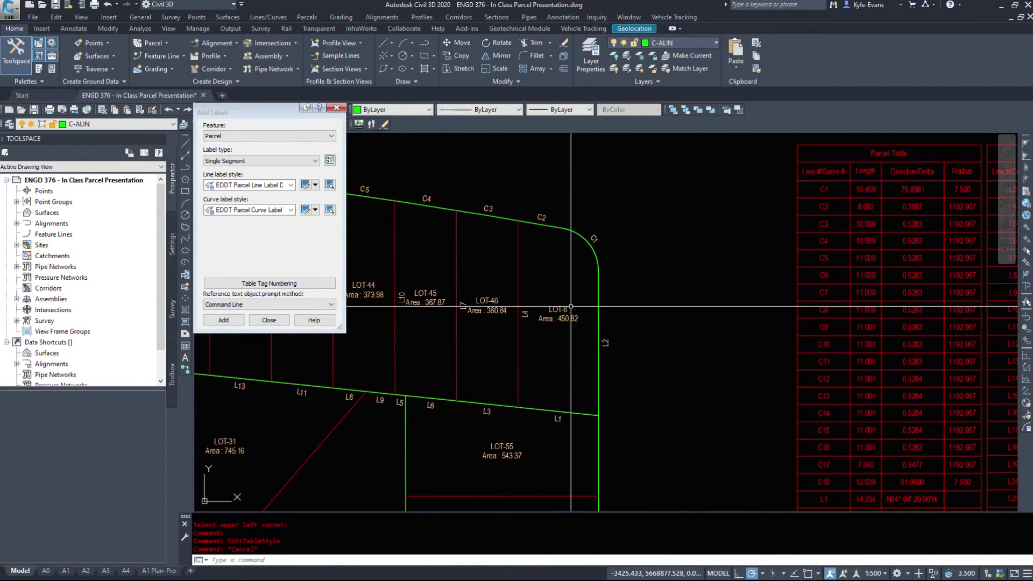
{"action": "scroll", "coordinate": [561, 331], "scroll_direction": "down", "scroll_amount": 6}
{"action": "scroll", "coordinate": [622, 331], "scroll_direction": "up", "scroll_amount": 2}
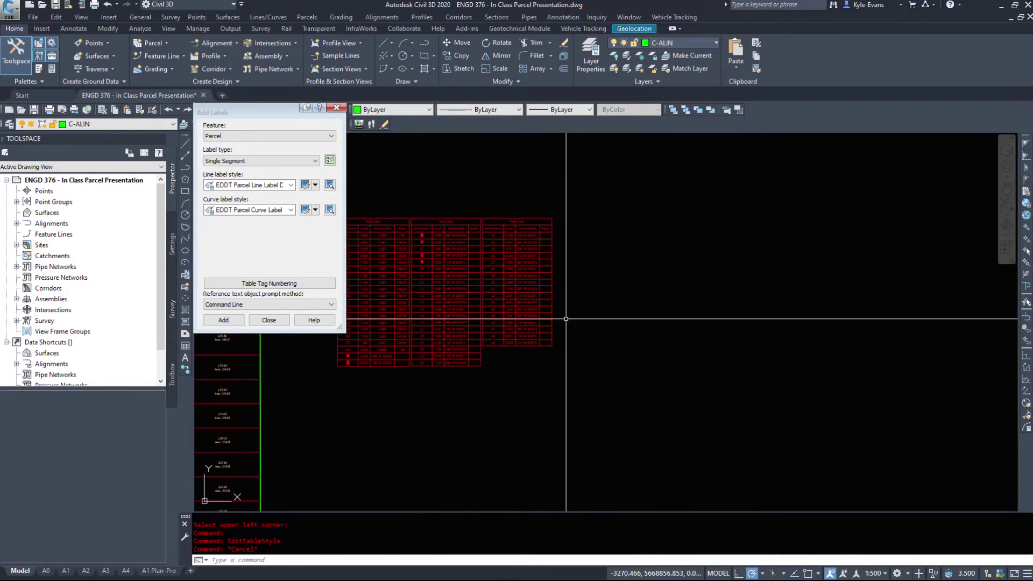
{"action": "middle_click_drag", "start_coordinate": [419, 302], "coordinate": [653, 310]}
{"action": "scroll", "coordinate": [601, 302], "scroll_direction": "down", "scroll_amount": 1}
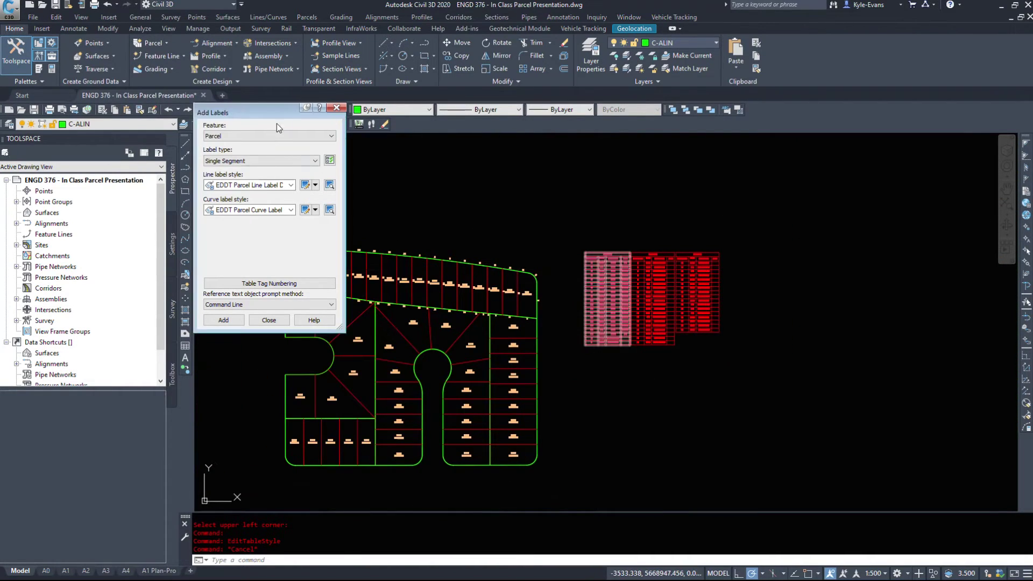
Step: Close the label settings and create a dynamic parcel area table for all the lots, placing it east of the segment table
{"action": "left_click", "coordinate": [336, 107]}
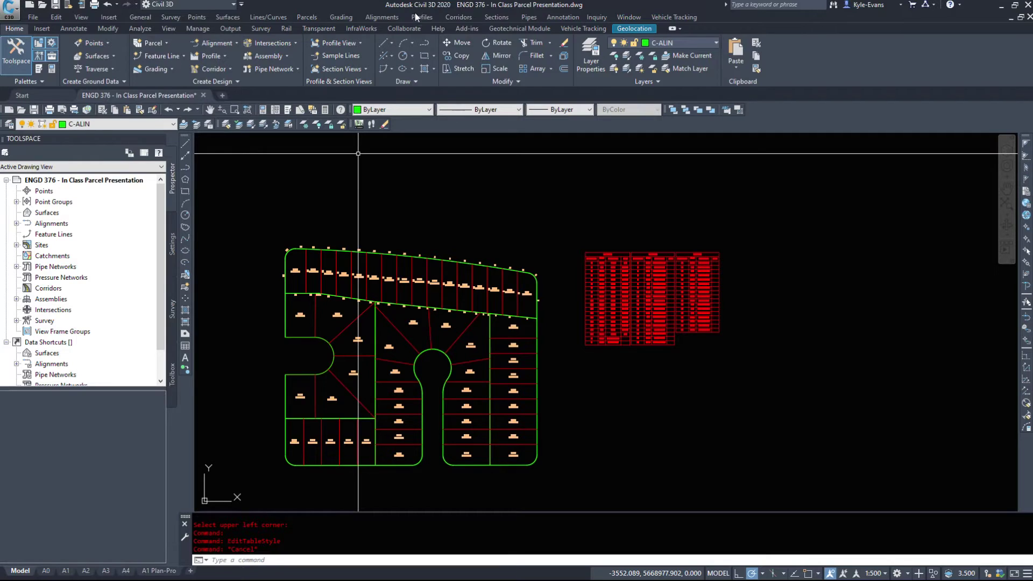
{"action": "left_click", "coordinate": [303, 17]}
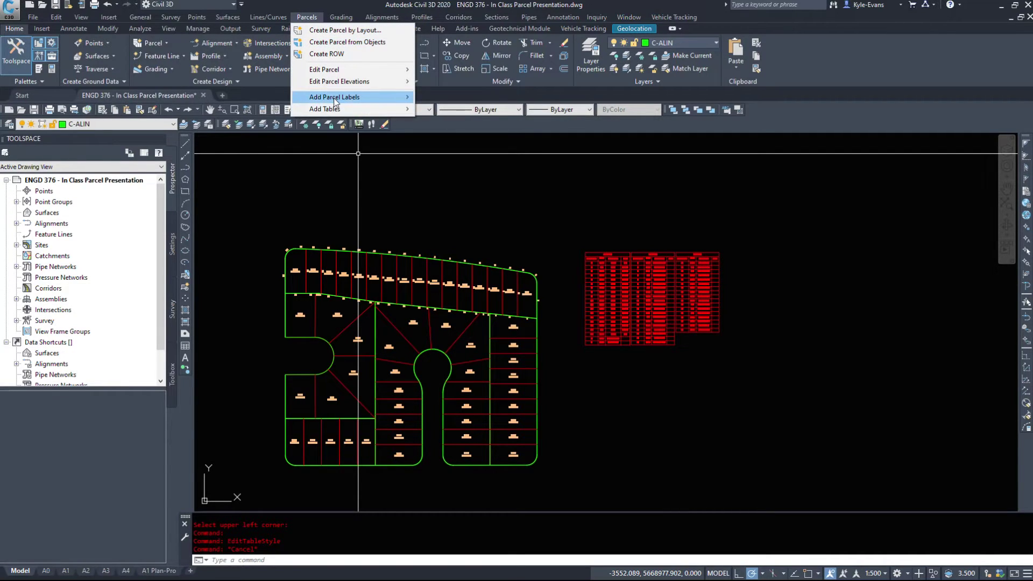
{"action": "mouse_move", "coordinate": [344, 110]}
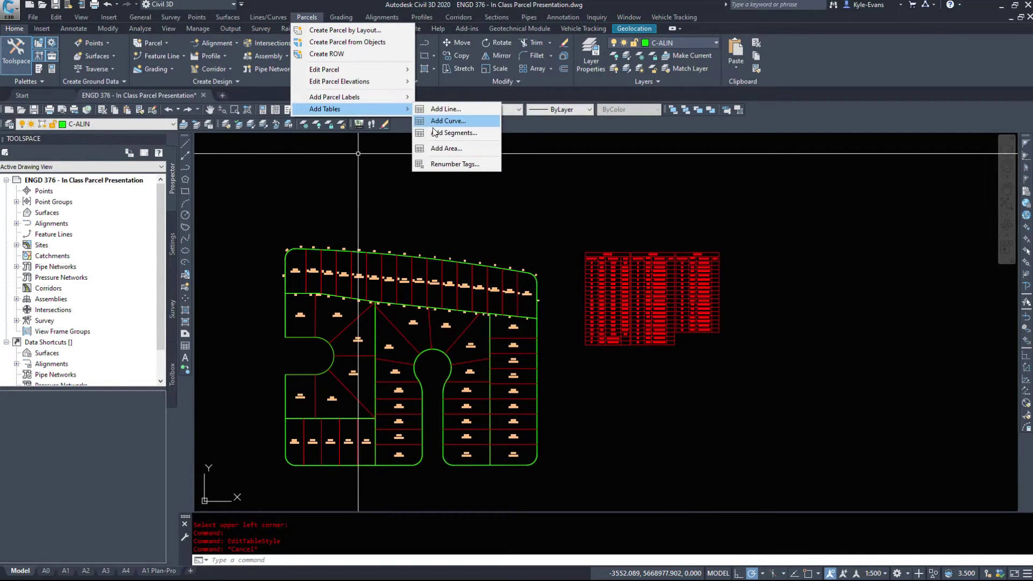
{"action": "left_click", "coordinate": [453, 149]}
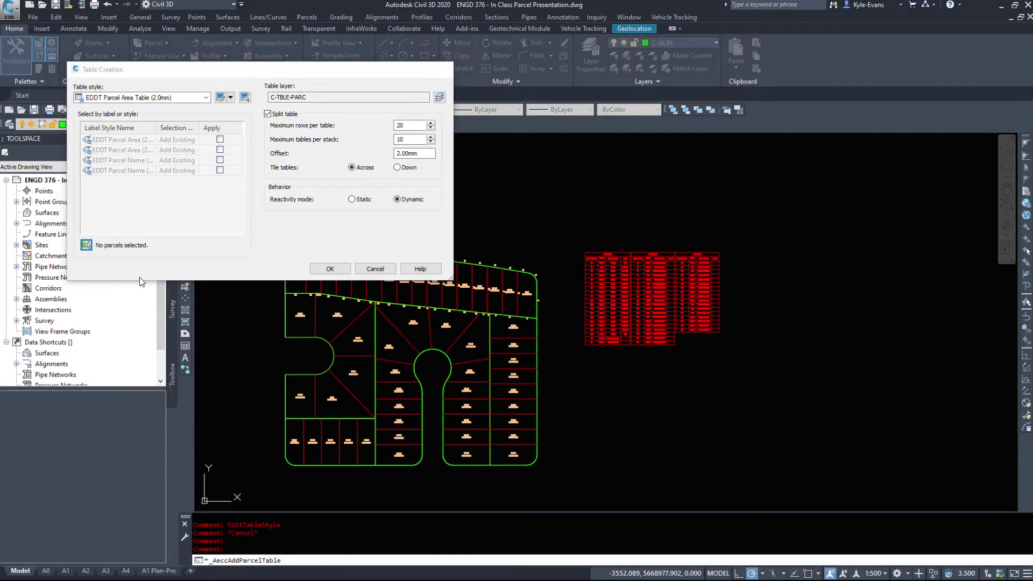
{"action": "left_click", "coordinate": [85, 245]}
{"action": "left_click", "coordinate": [544, 501]}
{"action": "left_click", "coordinate": [265, 219]}
{"action": "key", "text": "Return"}
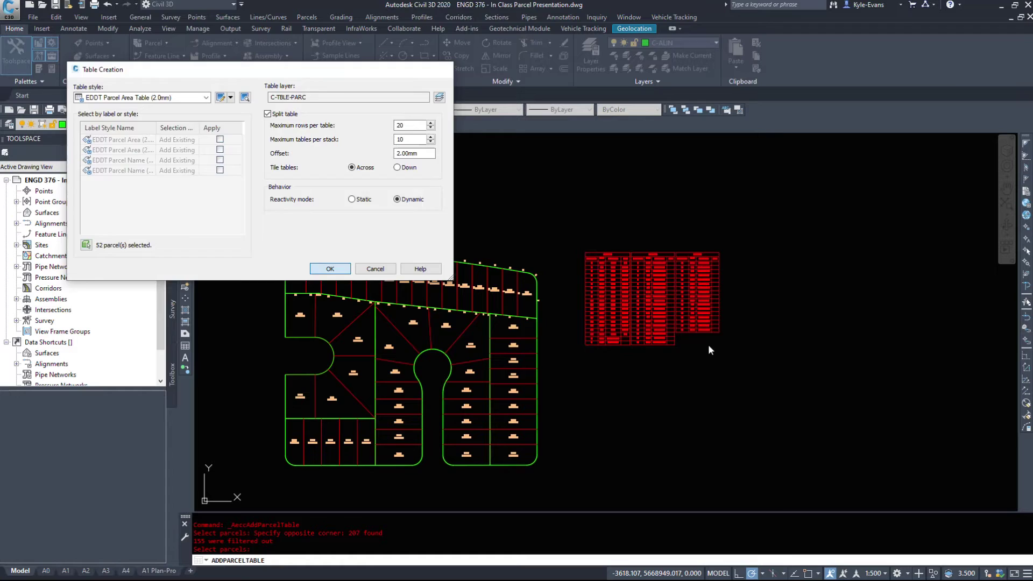
{"action": "key", "text": "Return"}
{"action": "left_click", "coordinate": [754, 253]}
{"action": "scroll", "coordinate": [813, 263], "scroll_direction": "up", "scroll_amount": 3}
{"action": "key", "text": "Escape"}
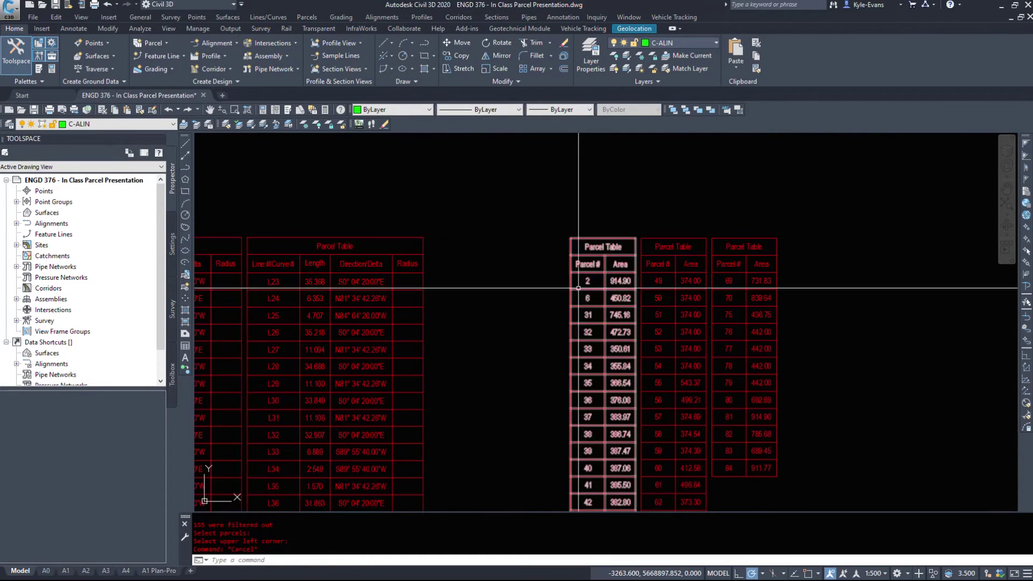
Step: Examine the parcel numbers in the area table and compare them with the lot numbering along the northern row
{"action": "middle_click_drag", "start_coordinate": [591, 295], "coordinate": [551, 214]}
{"action": "scroll", "coordinate": [606, 248], "scroll_direction": "down", "scroll_amount": 1}
{"action": "scroll", "coordinate": [587, 218], "scroll_direction": "up", "scroll_amount": 2}
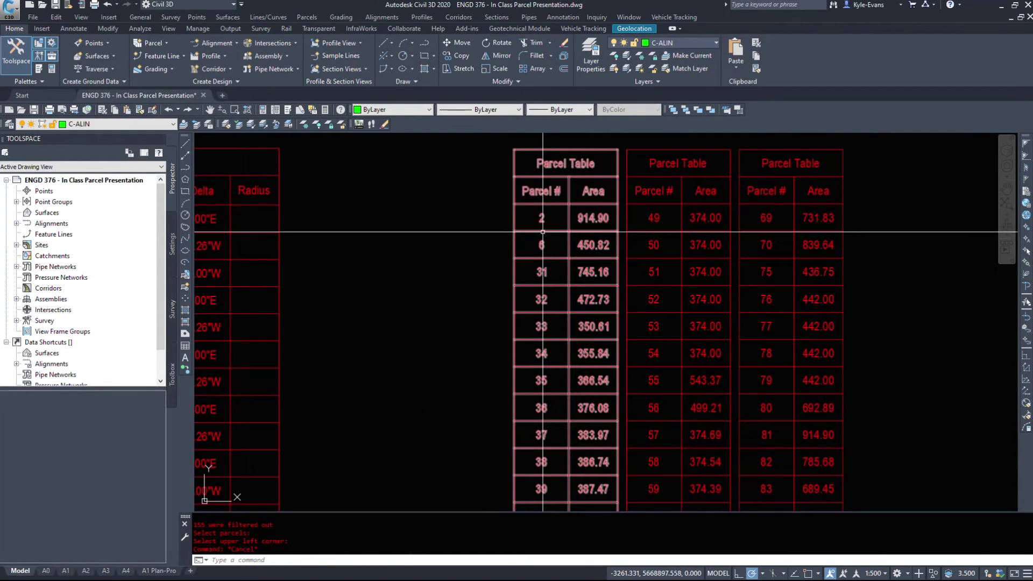
{"action": "middle_click_drag", "start_coordinate": [549, 353], "coordinate": [526, 249]}
{"action": "scroll", "coordinate": [525, 252], "scroll_direction": "down", "scroll_amount": 1}
{"action": "middle_click_drag", "start_coordinate": [460, 406], "coordinate": [666, 274]}
{"action": "scroll", "coordinate": [667, 274], "scroll_direction": "down", "scroll_amount": 4}
{"action": "middle_click_drag", "start_coordinate": [270, 252], "coordinate": [579, 315]}
{"action": "scroll", "coordinate": [218, 270], "scroll_direction": "up", "scroll_amount": 1}
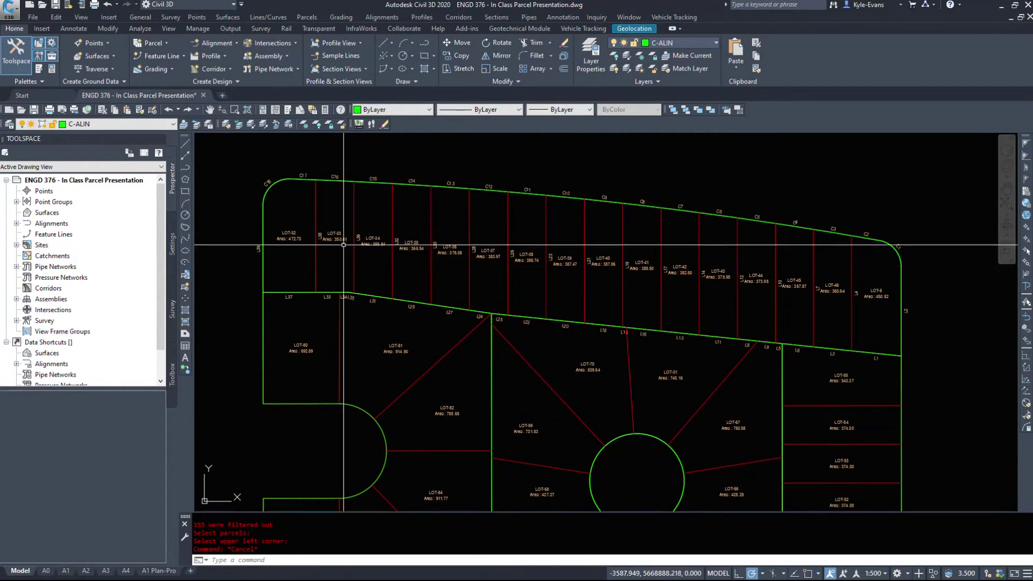
{"action": "scroll", "coordinate": [341, 232], "scroll_direction": "up", "scroll_amount": 3}
{"action": "mouse_move", "coordinate": [334, 232]}
{"action": "middle_mouse_down"}
{"action": "mouse_move", "coordinate": [561, 203]}
{"action": "mouse_move", "coordinate": [409, 251]}
{"action": "middle_mouse_up"}
{"action": "scroll", "coordinate": [561, 202], "scroll_direction": "down", "scroll_amount": 4}
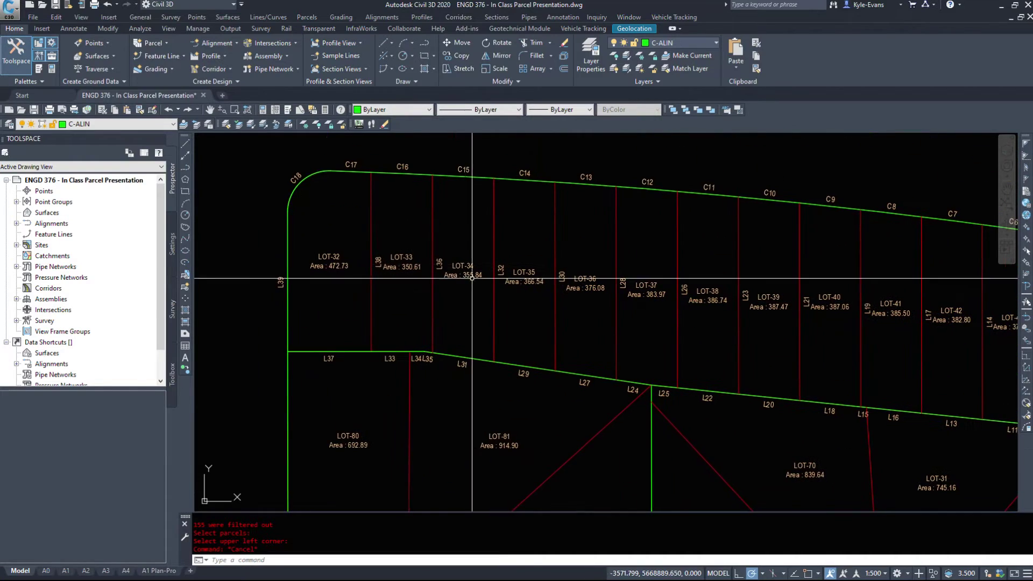
Step: Start renumbering the parcels of the Parcels site with a starting number of 1 and an increment of 1
{"action": "left_click", "coordinate": [307, 17]}
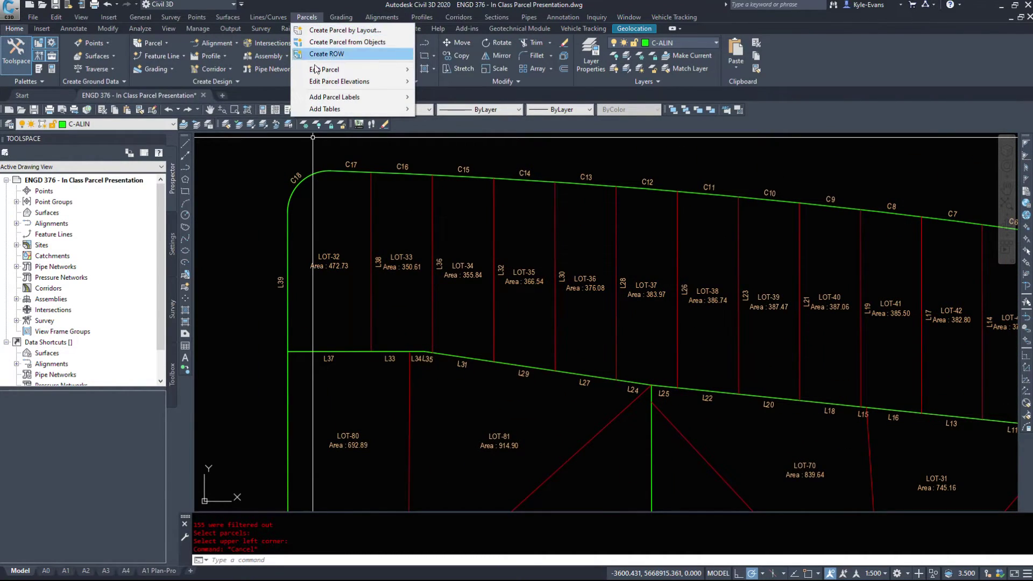
{"action": "mouse_move", "coordinate": [318, 70]}
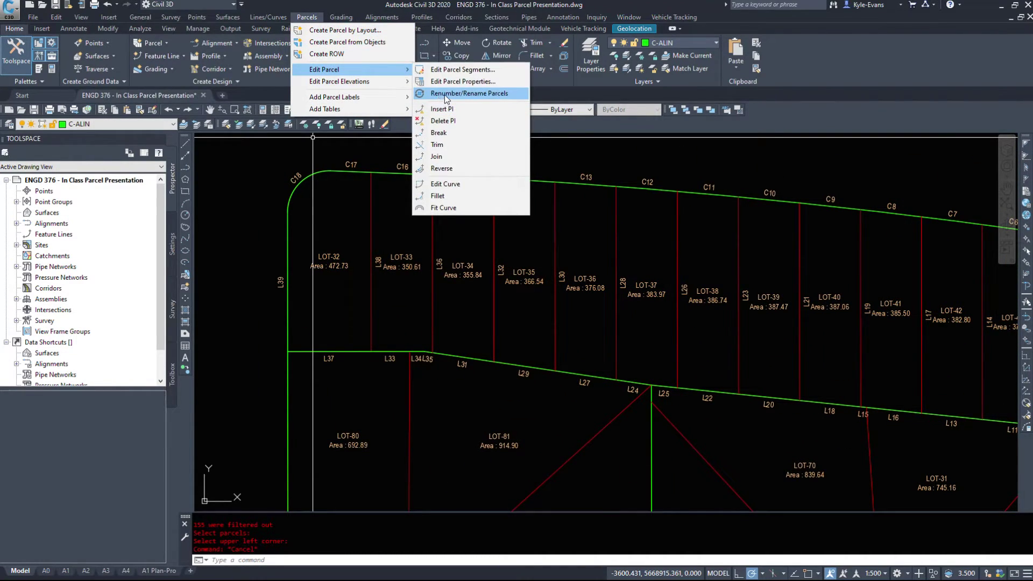
{"action": "left_click", "coordinate": [445, 94]}
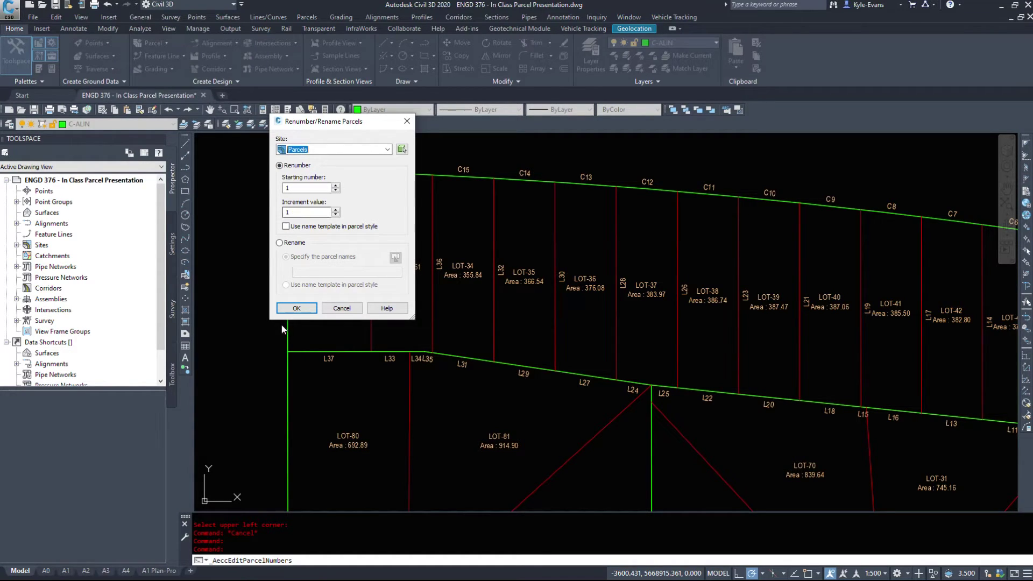
{"action": "left_click", "coordinate": [297, 308]}
Step: Route the numbering path east through the northern lots, south down the eastern column, and back north around the central cul-de-sac's head
{"action": "scroll", "coordinate": [223, 165], "scroll_direction": "down", "scroll_amount": 5}
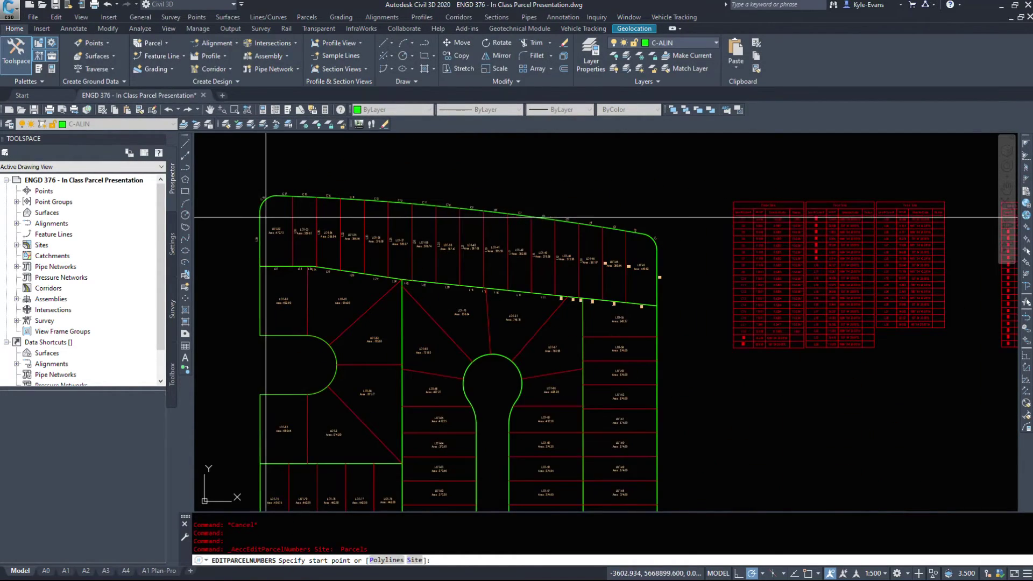
{"action": "left_click", "coordinate": [241, 183]}
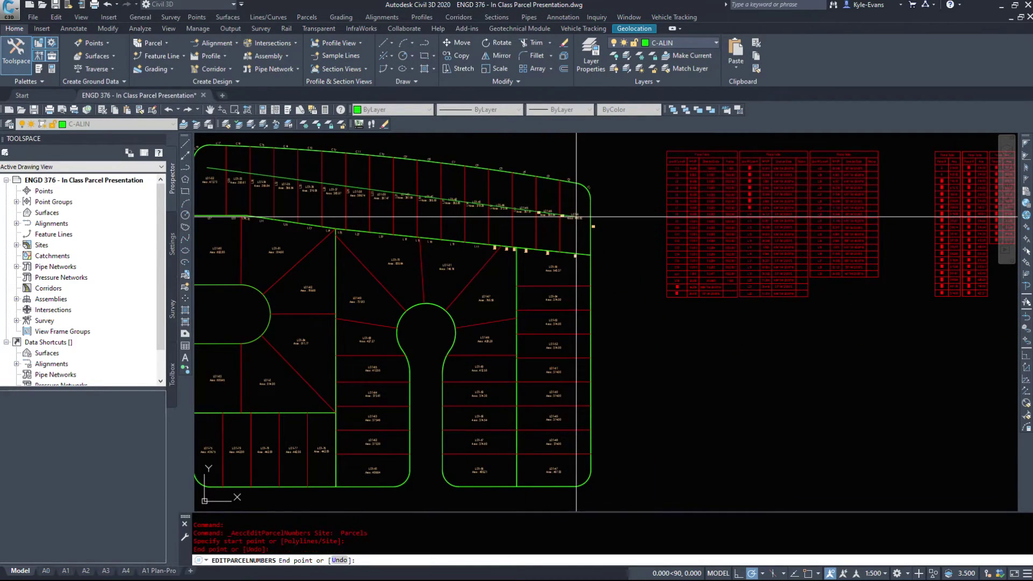
{"action": "left_click", "coordinate": [576, 473]}
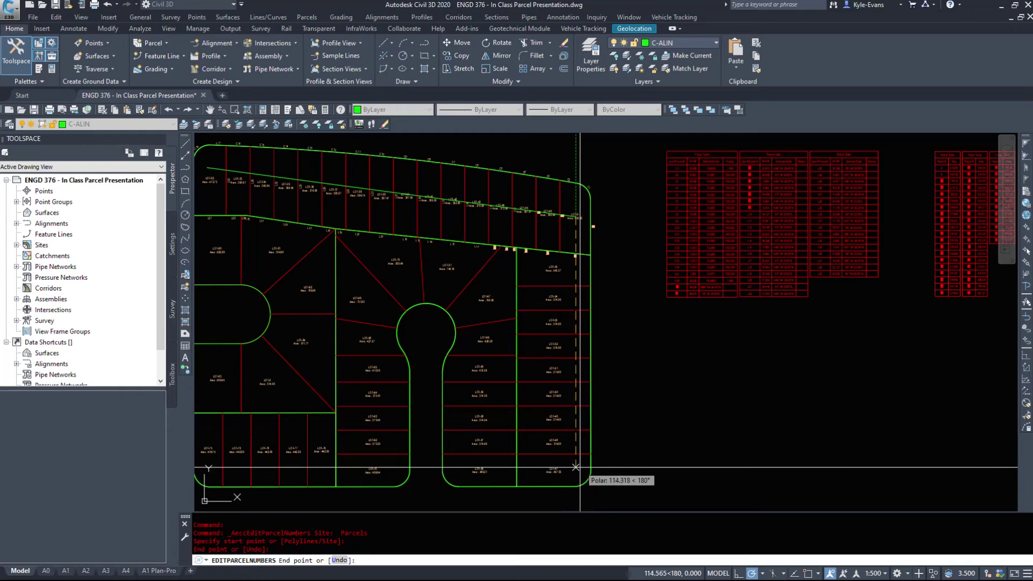
{"action": "left_click", "coordinate": [480, 472]}
{"action": "left_click", "coordinate": [382, 277]}
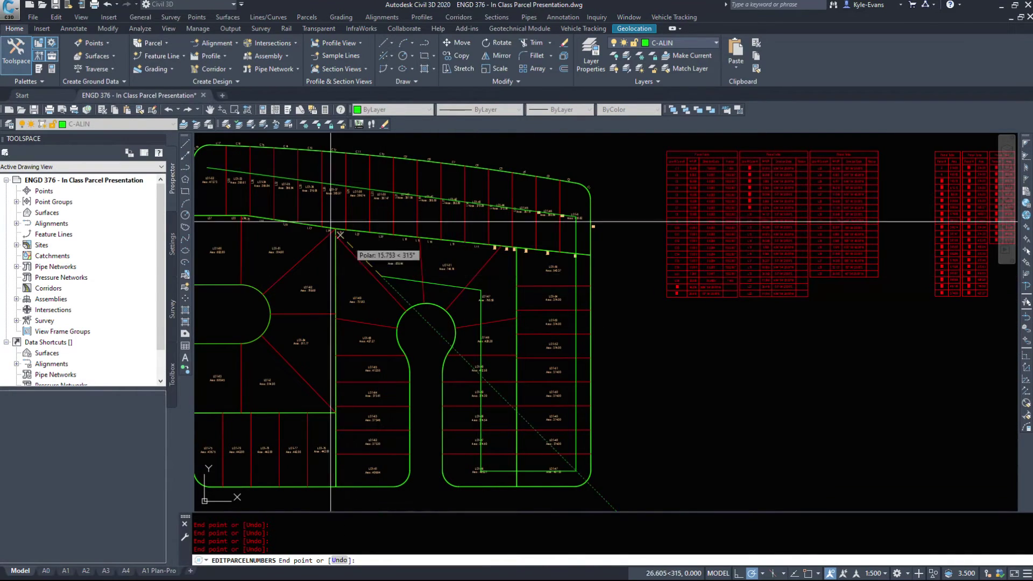
{"action": "middle_click_drag", "start_coordinate": [396, 322], "coordinate": [524, 247]}
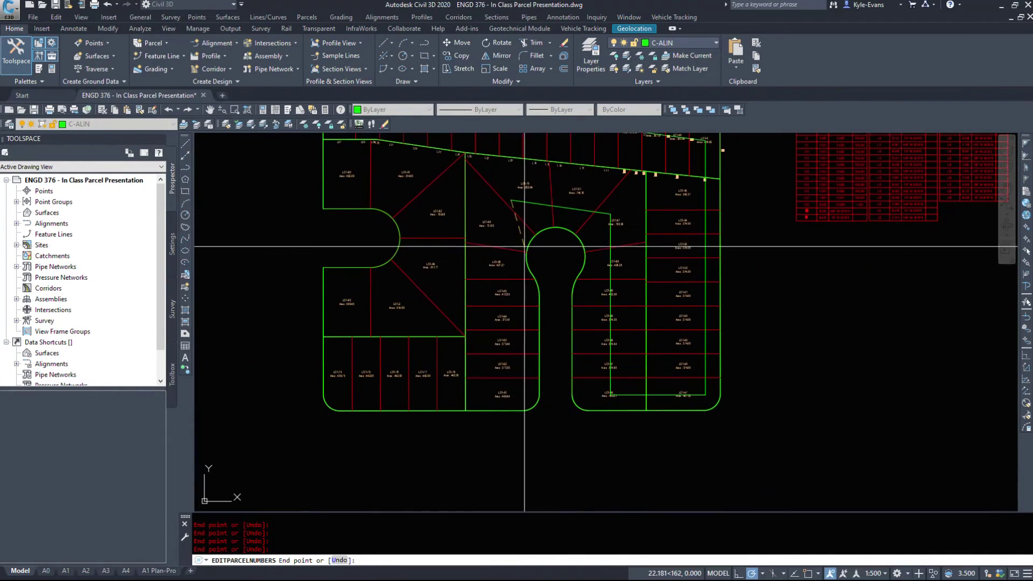
Step: Extend the numbering path down the column west of the central cul-de-sac, through the southwestern lots and around the western cul-de-sac, and apply it
{"action": "left_click", "coordinate": [487, 294]}
{"action": "left_click", "coordinate": [493, 396]}
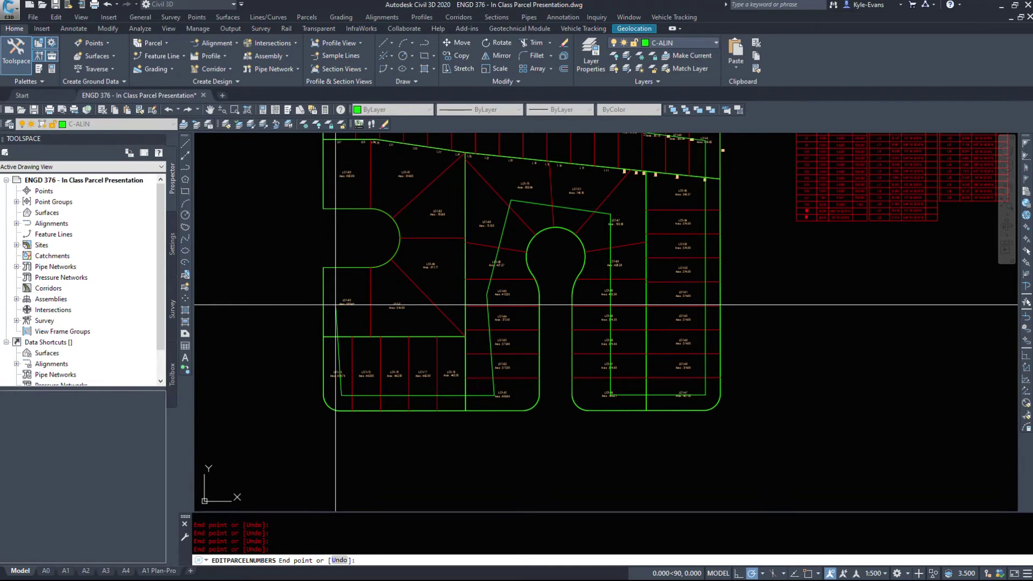
{"action": "scroll", "coordinate": [344, 177], "scroll_direction": "down", "scroll_amount": 6}
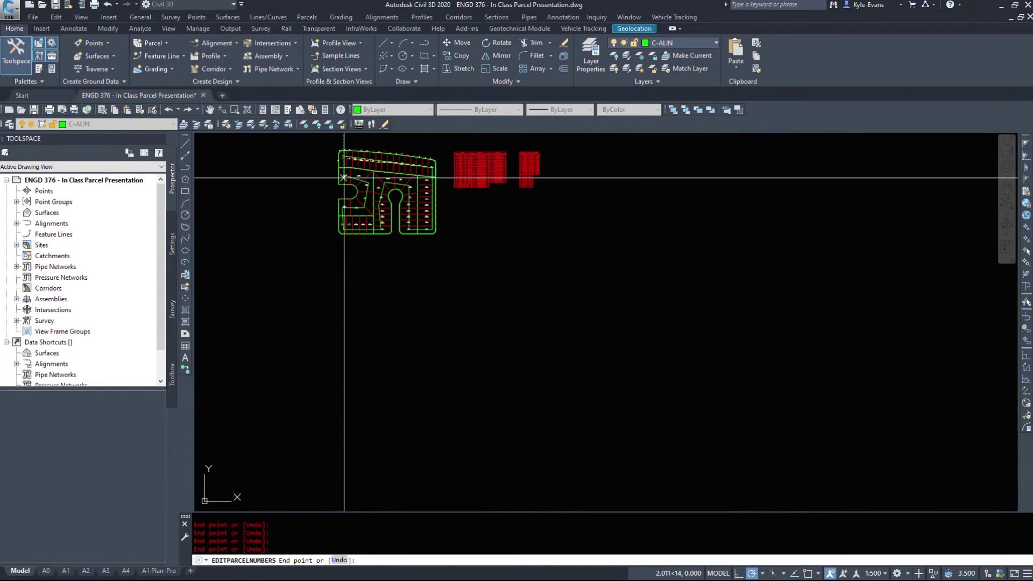
{"action": "scroll", "coordinate": [344, 177], "scroll_direction": "up", "scroll_amount": 5}
{"action": "key", "text": "Return"}
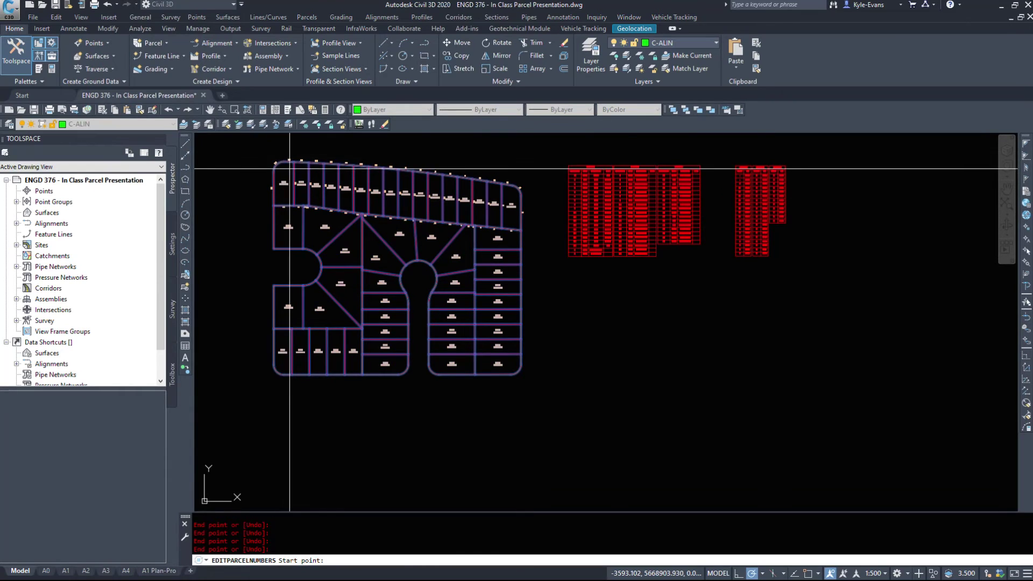
{"action": "key", "text": "Return"}
Step: Check the renumbered lots against the parcel area table, and look over the neighbouring line and curve table
{"action": "scroll", "coordinate": [302, 158], "scroll_direction": "up", "scroll_amount": 6}
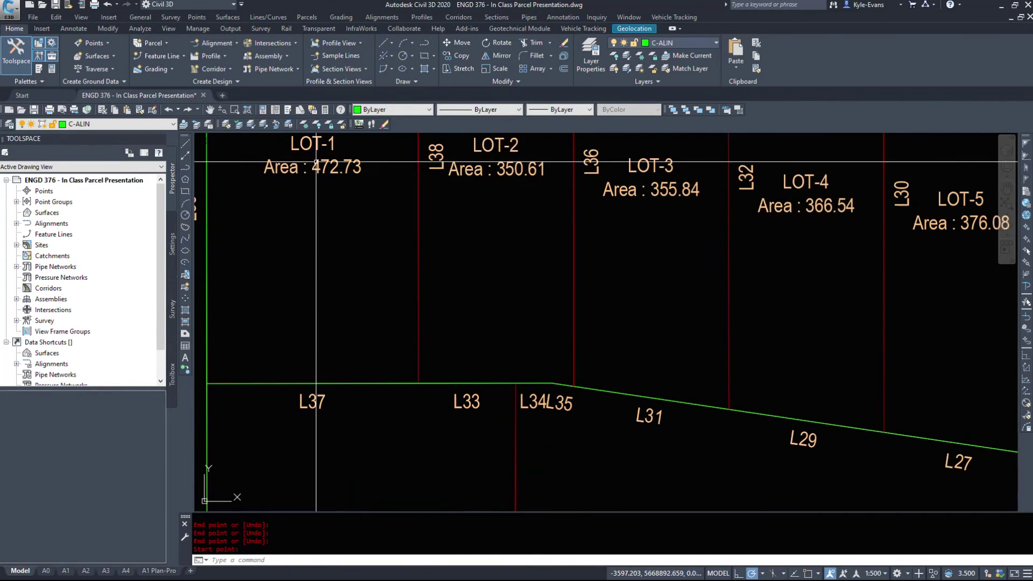
{"action": "scroll", "coordinate": [340, 353], "scroll_direction": "up", "scroll_amount": 2}
{"action": "scroll", "coordinate": [323, 274], "scroll_direction": "down", "scroll_amount": 6}
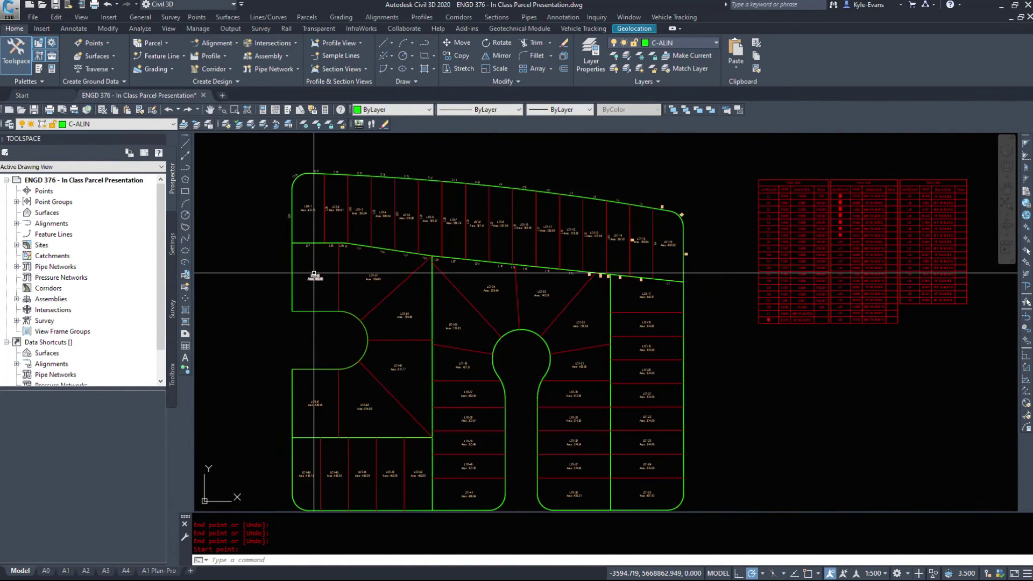
{"action": "scroll", "coordinate": [637, 215], "scroll_direction": "up", "scroll_amount": 4}
{"action": "scroll", "coordinate": [590, 161], "scroll_direction": "up", "scroll_amount": 2}
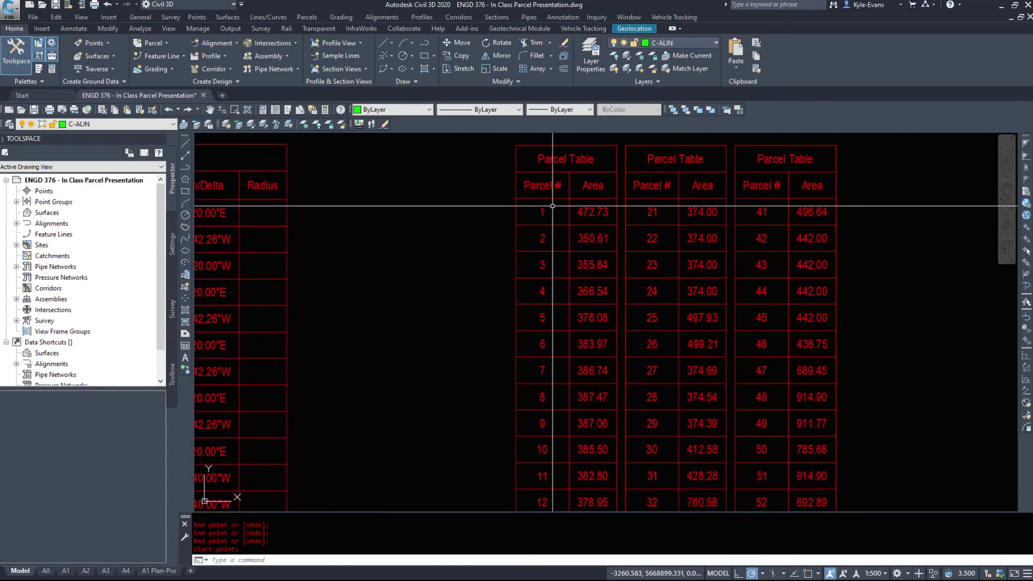
{"action": "scroll", "coordinate": [484, 194], "scroll_direction": "down", "scroll_amount": 7}
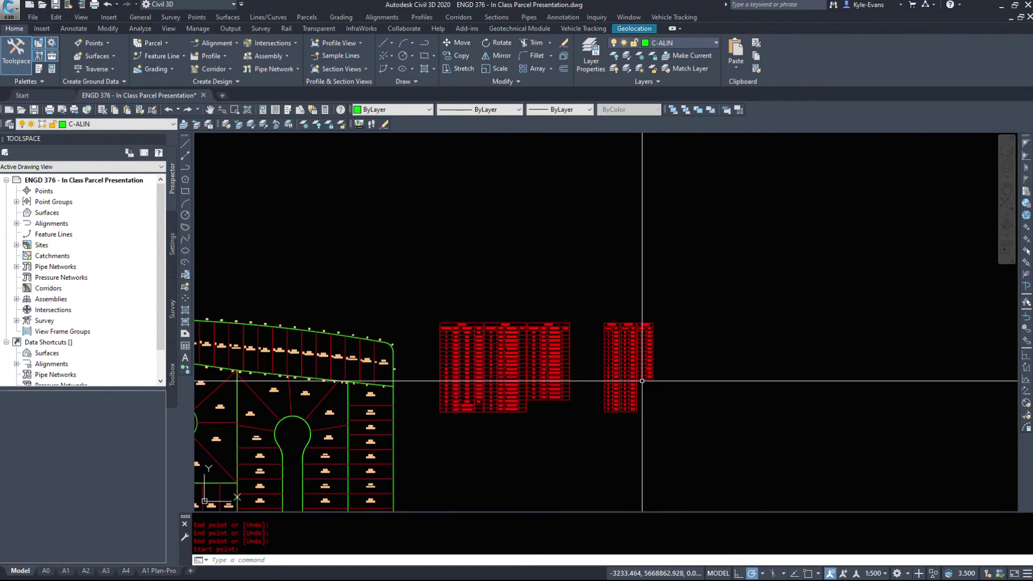
{"action": "scroll", "coordinate": [445, 341], "scroll_direction": "up", "scroll_amount": 6}
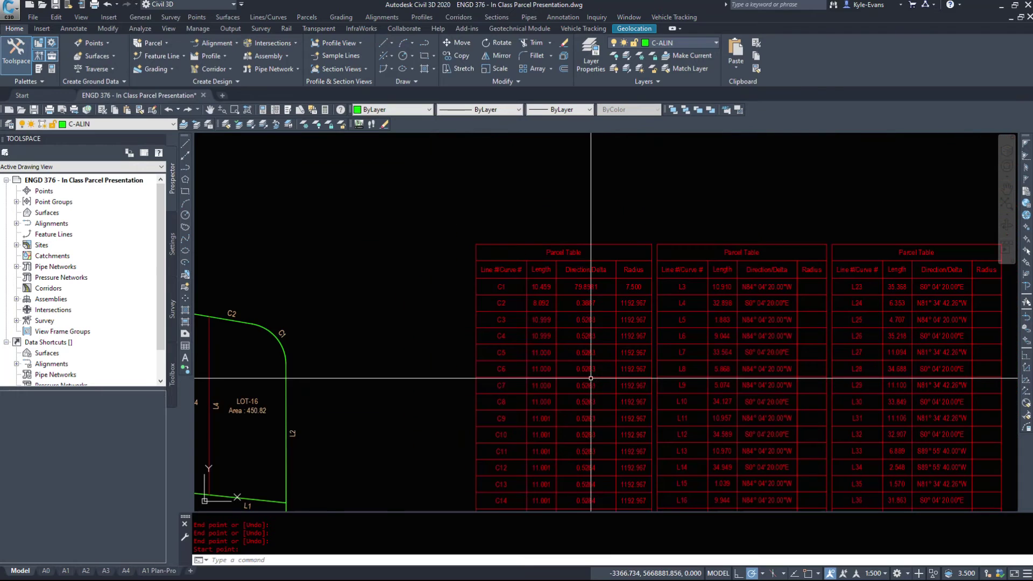
{"action": "scroll", "coordinate": [591, 378], "scroll_direction": "down", "scroll_amount": 5}
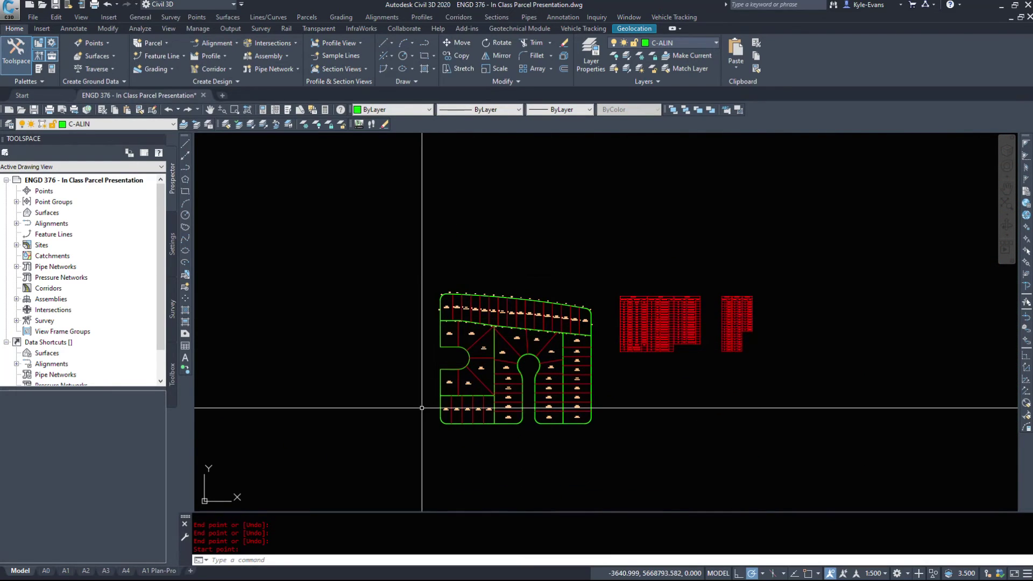
Step: Examine the lot numbering across the whole subdivision, especially the northwestern lots around the western cul-de-sac
{"action": "scroll", "coordinate": [543, 379], "scroll_direction": "up", "scroll_amount": 4}
{"action": "middle_click_drag", "start_coordinate": [286, 189], "coordinate": [312, 218]}
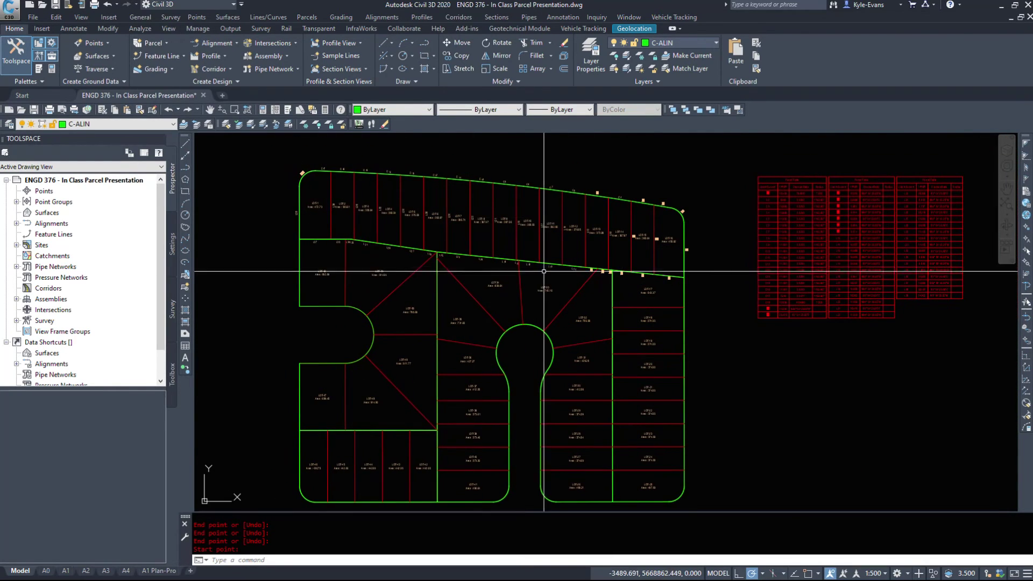
{"action": "scroll", "coordinate": [344, 207], "scroll_direction": "up", "scroll_amount": 5}
{"action": "middle_click_drag", "start_coordinate": [334, 339], "coordinate": [472, 292]}
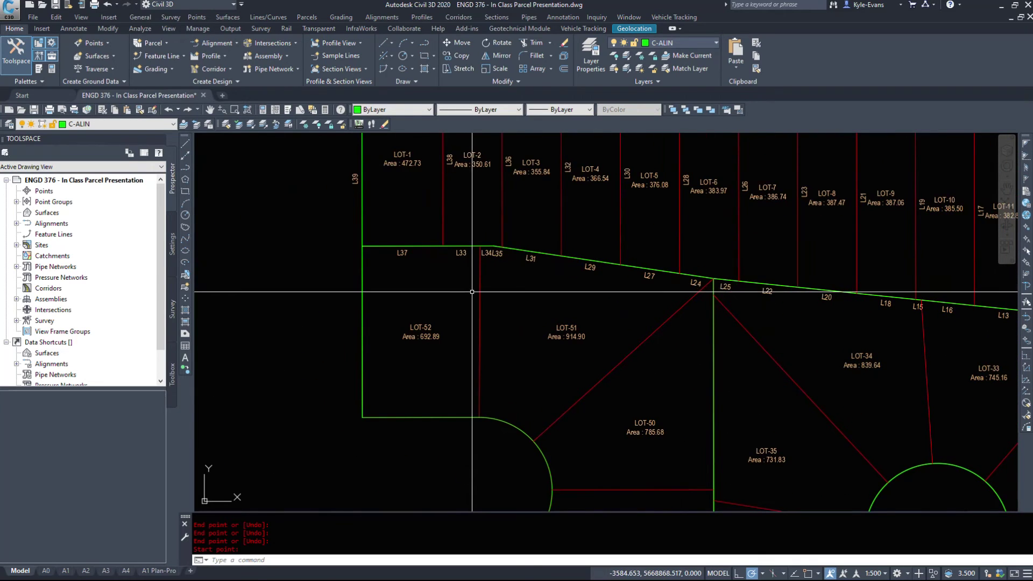
{"action": "scroll", "coordinate": [391, 252], "scroll_direction": "up", "scroll_amount": 3}
{"action": "scroll", "coordinate": [502, 289], "scroll_direction": "down", "scroll_amount": 10}
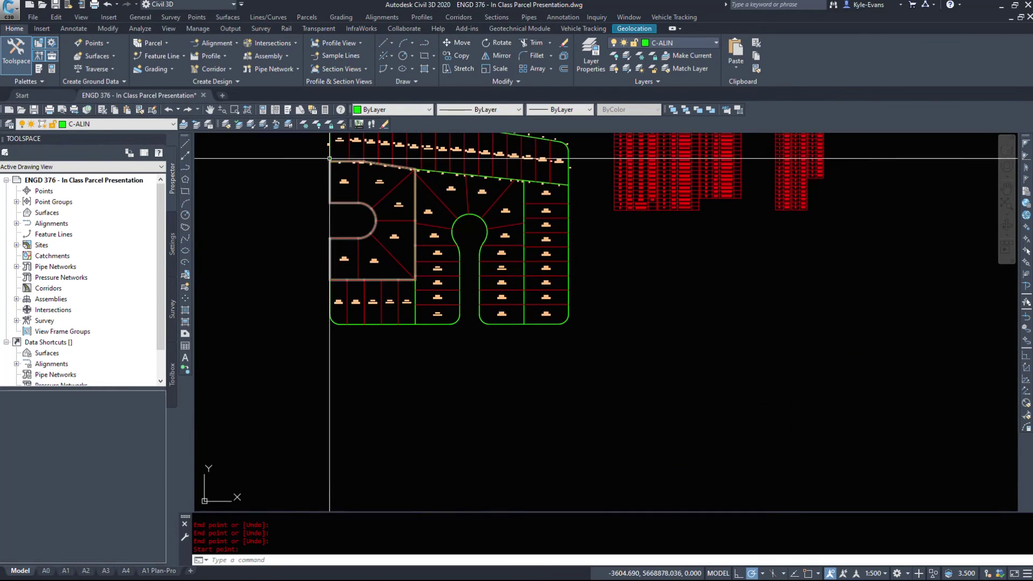
{"action": "scroll", "coordinate": [397, 261], "scroll_direction": "up", "scroll_amount": 5}
{"action": "scroll", "coordinate": [556, 318], "scroll_direction": "down", "scroll_amount": 5}
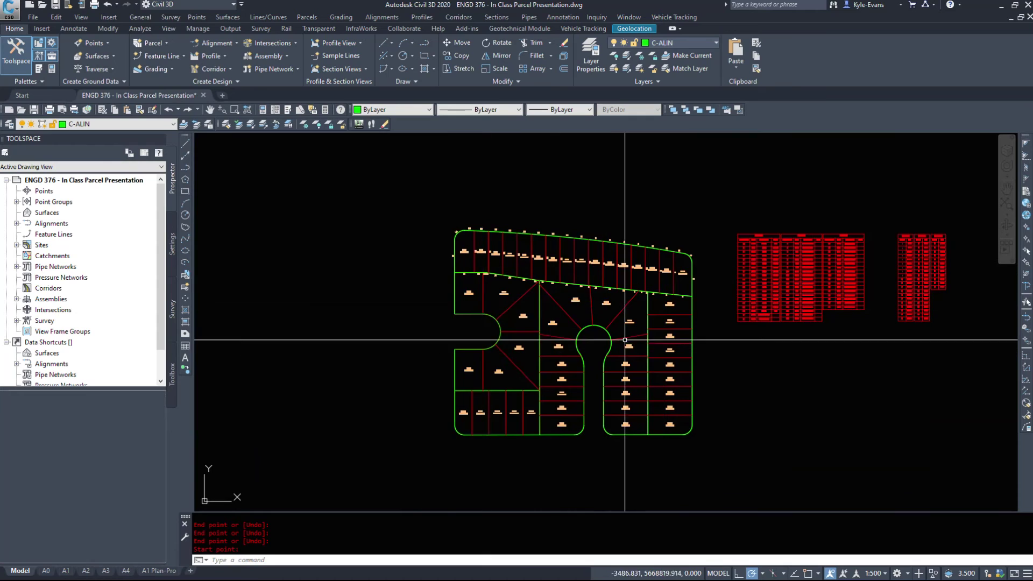
Step: Review the segment table's line and curve entries, and inspect the segment tags along the northern row of lots
{"action": "mouse_move", "coordinate": [597, 315]}
{"action": "middle_mouse_down"}
{"action": "mouse_move", "coordinate": [367, 281]}
{"action": "mouse_move", "coordinate": [396, 302]}
{"action": "middle_mouse_up"}
{"action": "scroll", "coordinate": [481, 245], "scroll_direction": "up", "scroll_amount": 8}
{"action": "middle_click_drag", "start_coordinate": [716, 269], "coordinate": [375, 270]}
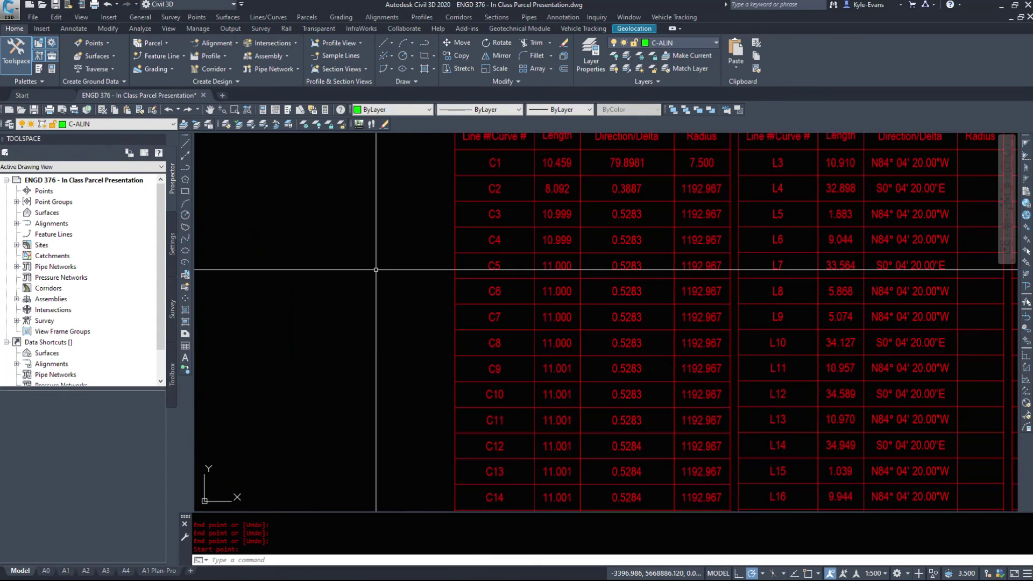
{"action": "scroll", "coordinate": [376, 269], "scroll_direction": "down", "scroll_amount": 4}
{"action": "middle_click_drag", "start_coordinate": [356, 355], "coordinate": [502, 415]}
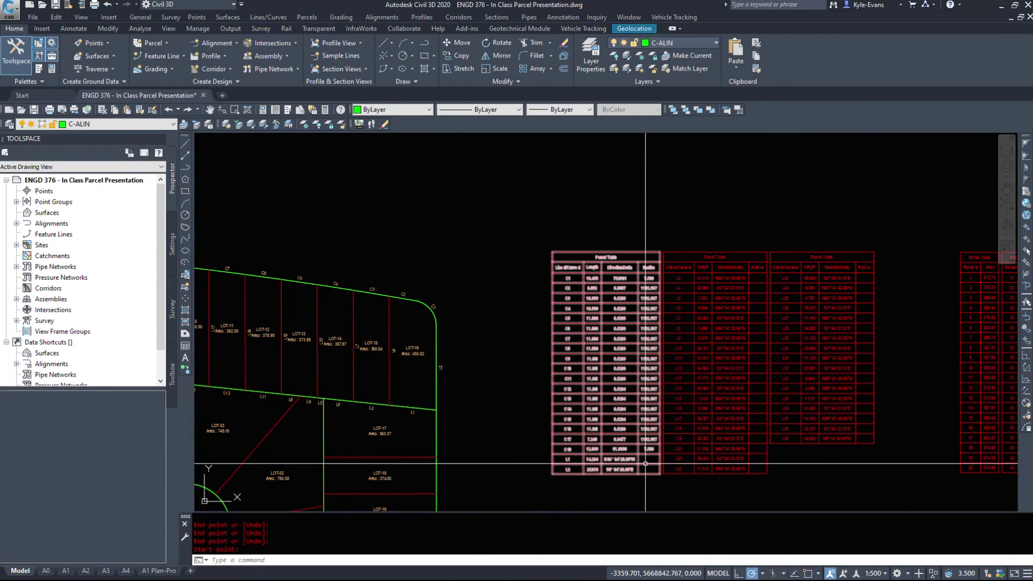
{"action": "scroll", "coordinate": [624, 409], "scroll_direction": "down", "scroll_amount": 4}
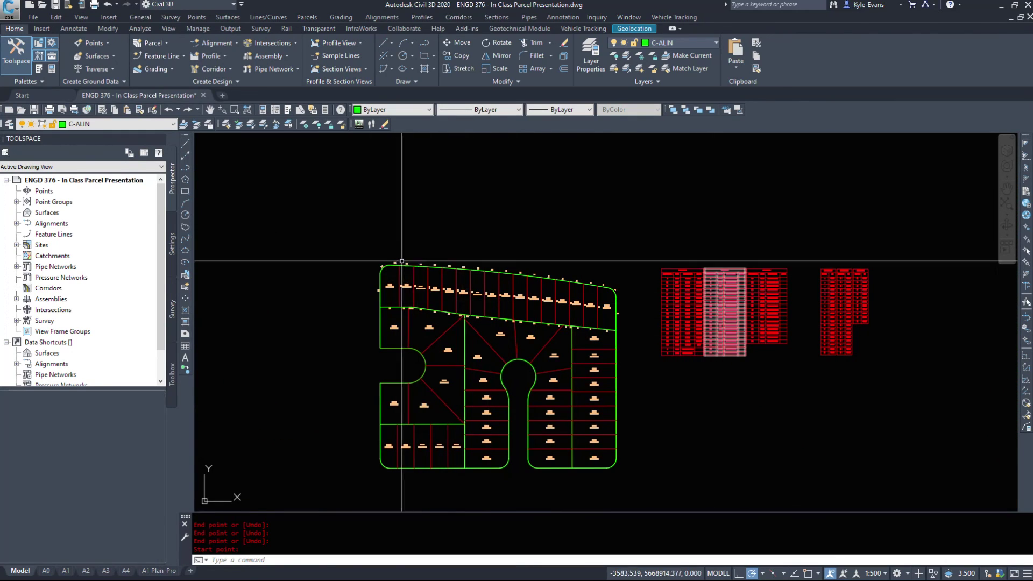
{"action": "scroll", "coordinate": [399, 258], "scroll_direction": "up", "scroll_amount": 5}
{"action": "middle_click_drag", "start_coordinate": [475, 385], "coordinate": [440, 212]}
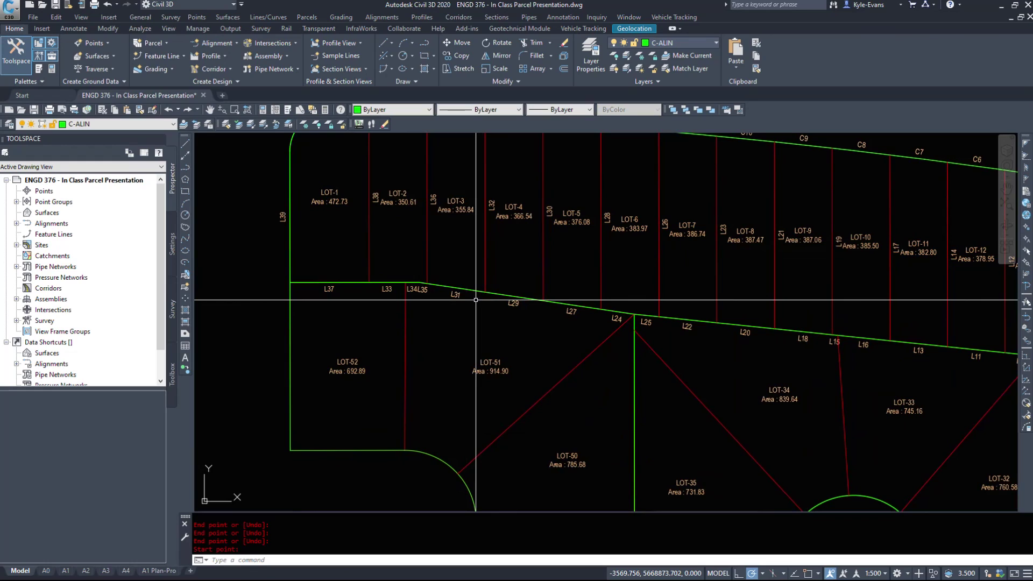